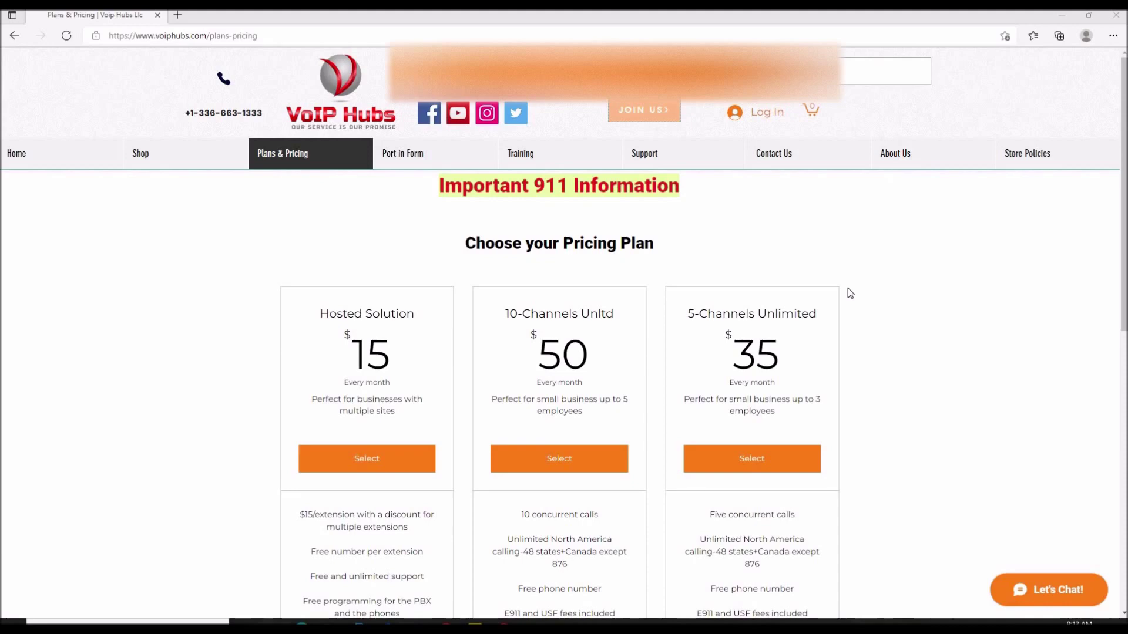
# - Scroll the VoIP Hubs plans and highlight the $16 and $50 monthly prices
pyautogui.scroll(-7, 850, 346)
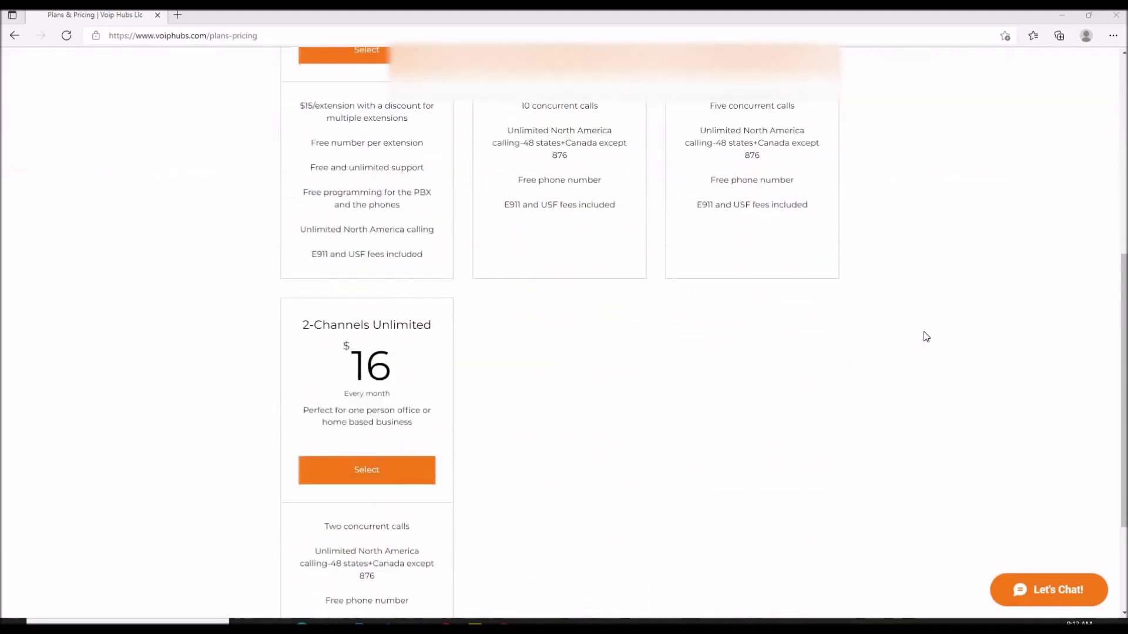
pyautogui.moveTo(390, 374); pyautogui.dragTo(337, 344)
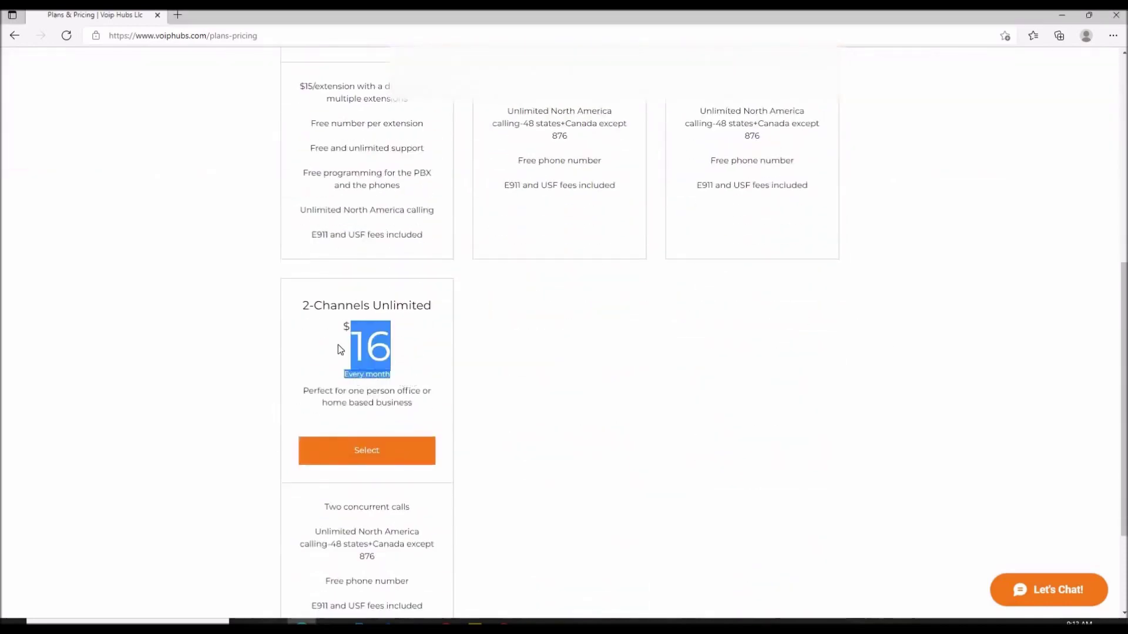
pyautogui.click(616, 413)
pyautogui.scroll(3, 616, 415)
pyautogui.scroll(5, 618, 415)
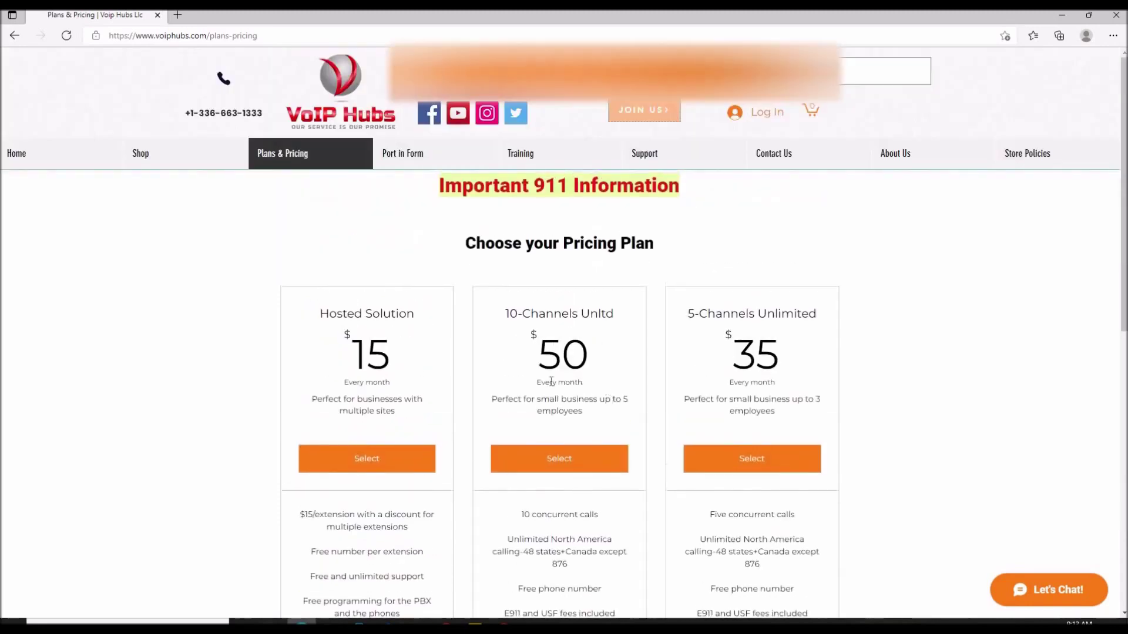
pyautogui.moveTo(601, 390); pyautogui.dragTo(521, 344)
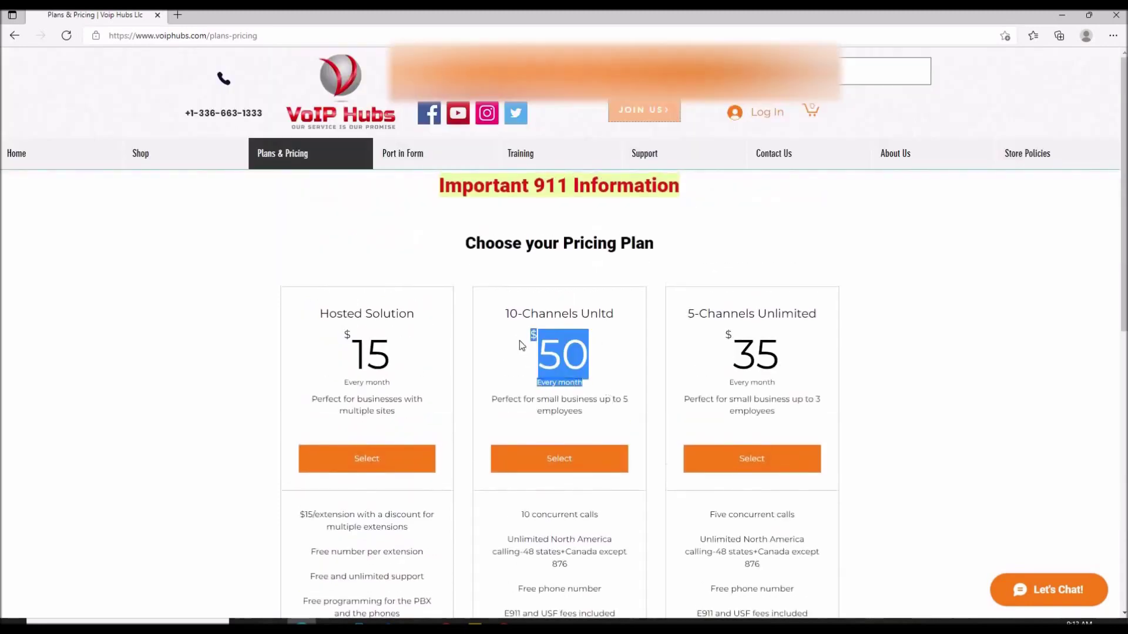
pyautogui.click(576, 406)
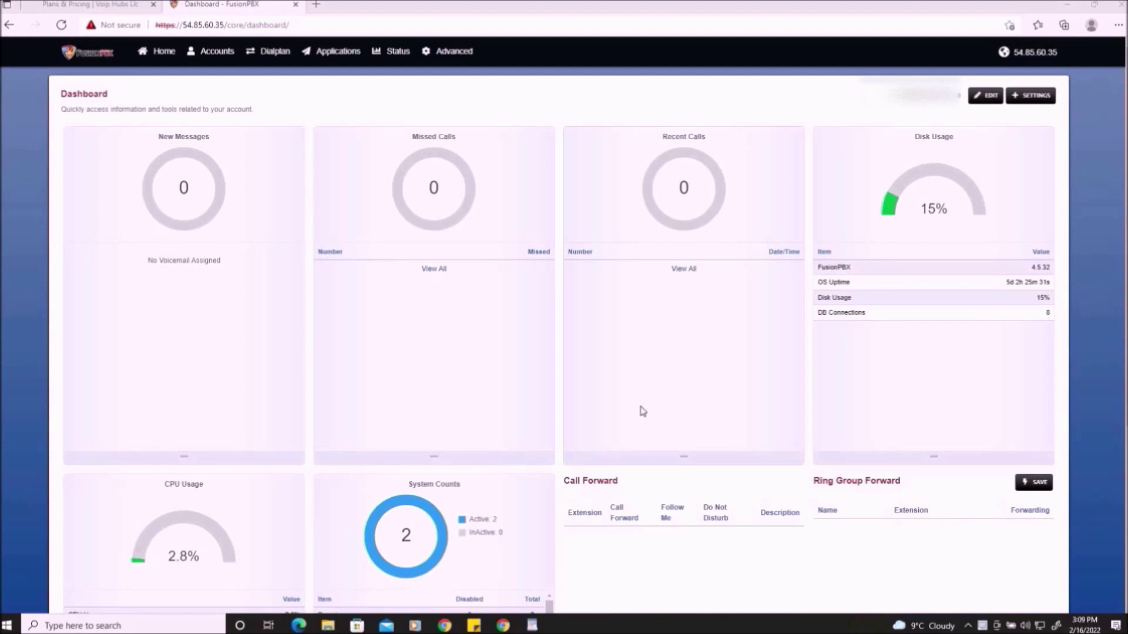
# - From Advanced > Domains, add a new domain named training.voiphubs.com
pyautogui.doubleClick(1035, 52)
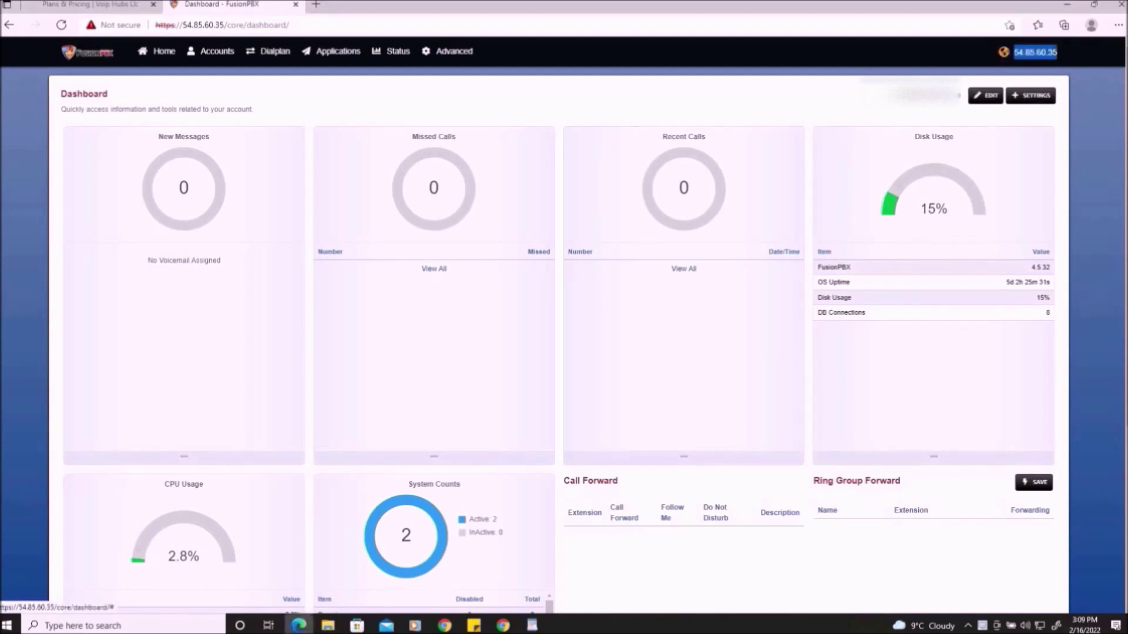
pyautogui.click(545, 352)
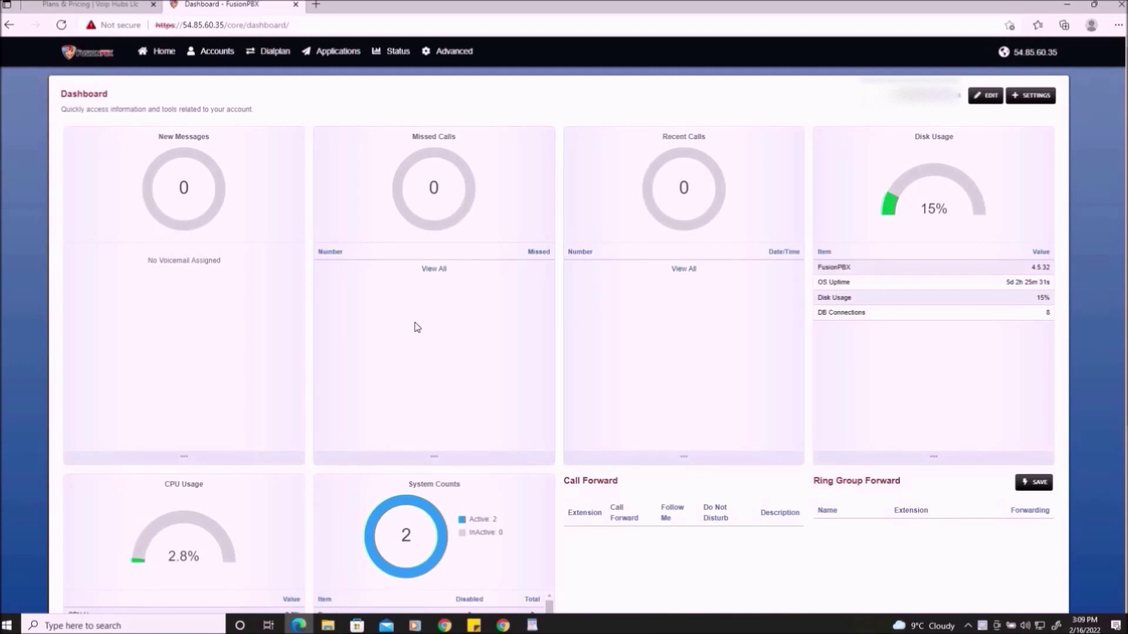
pyautogui.click(453, 52)
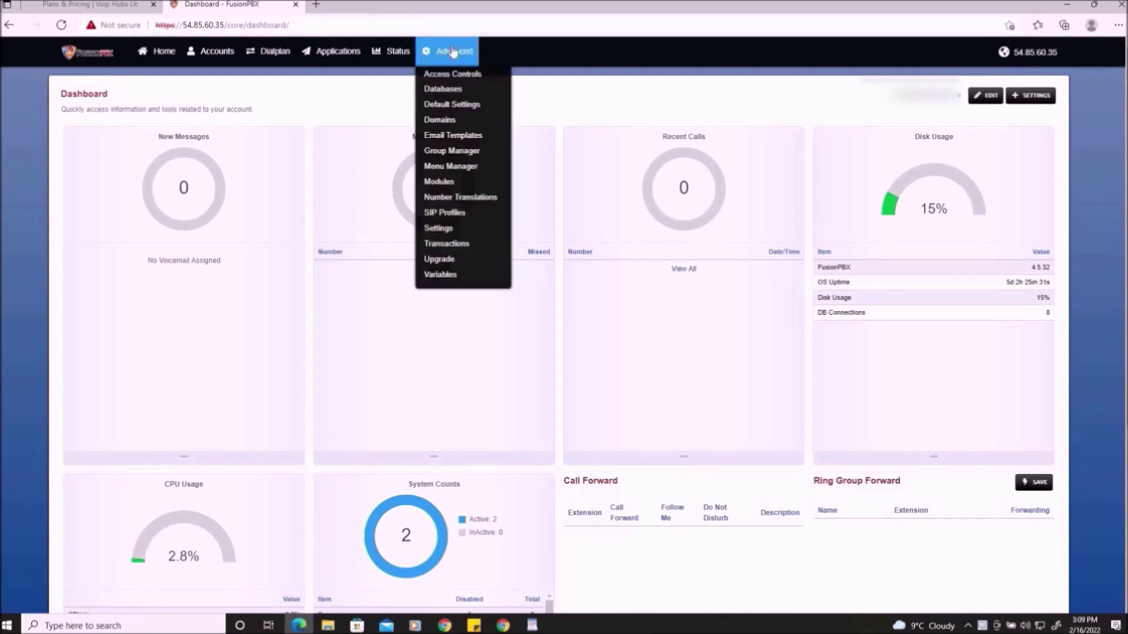
pyautogui.click(448, 120)
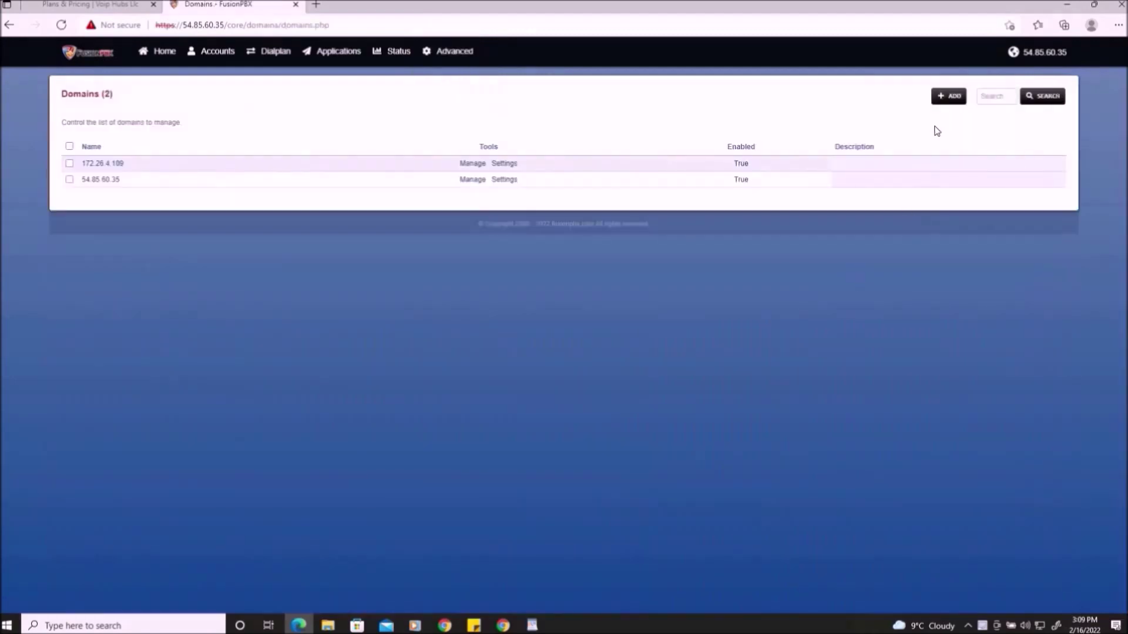
pyautogui.click(949, 97)
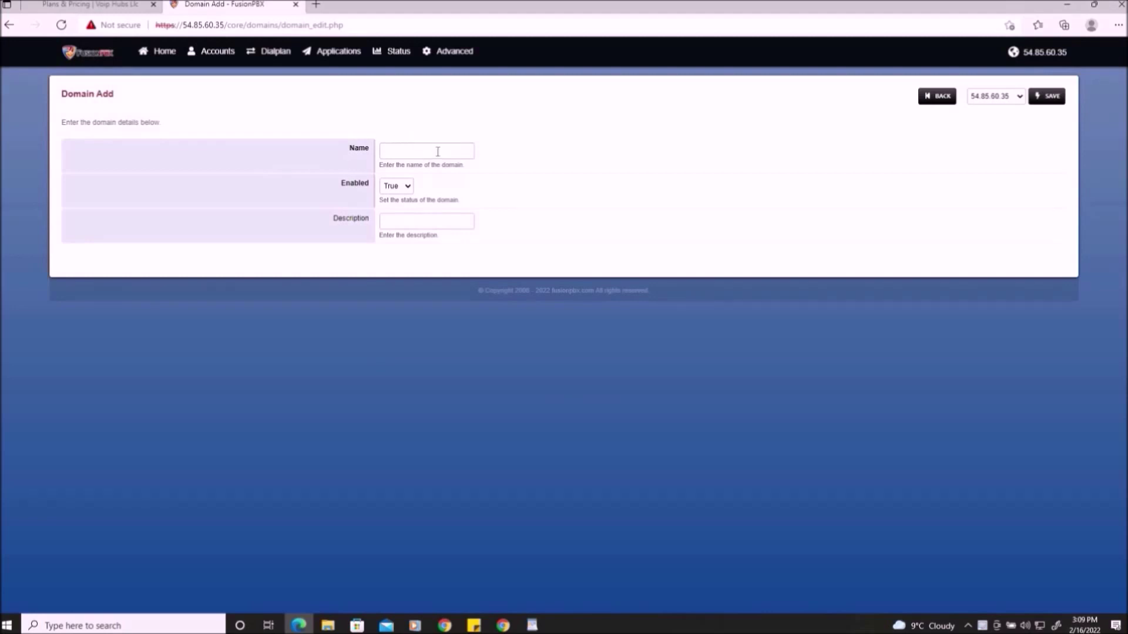
pyautogui.click(438, 152)
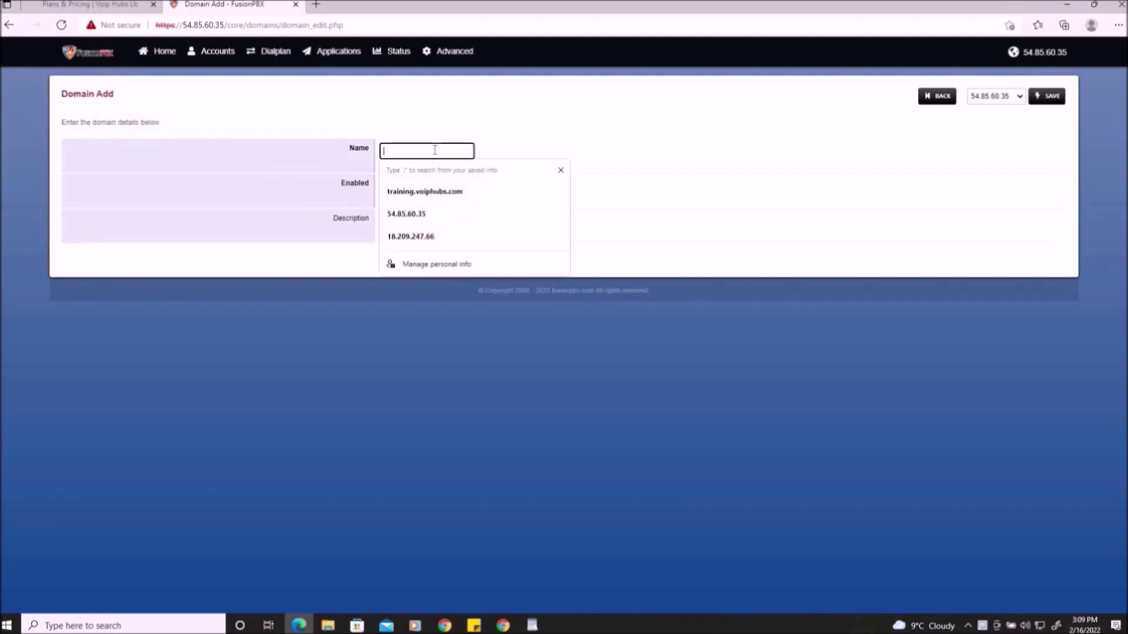
pyautogui.click(429, 192)
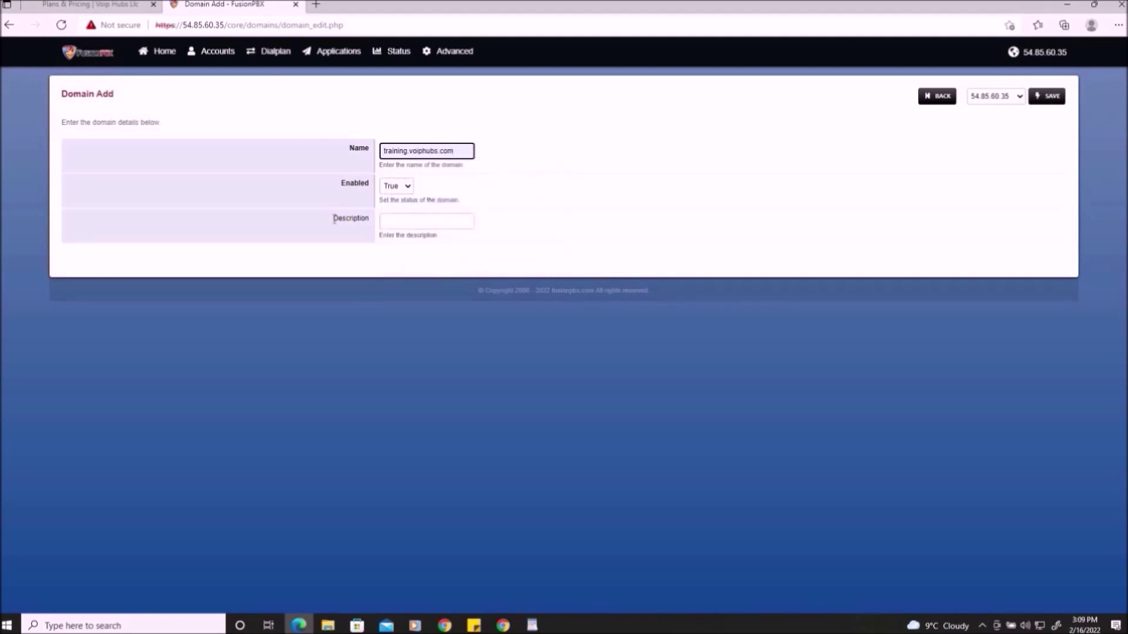
# - Save the domain and switch the dashboard to training.voiphubs.com
pyautogui.click(411, 219)
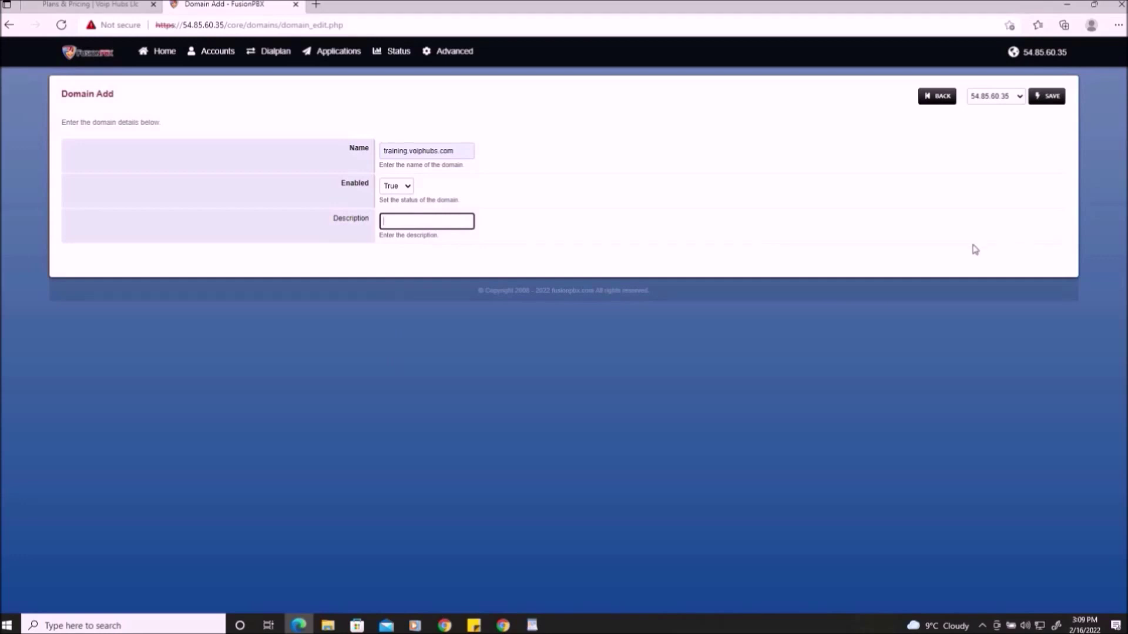
pyautogui.click(1049, 96)
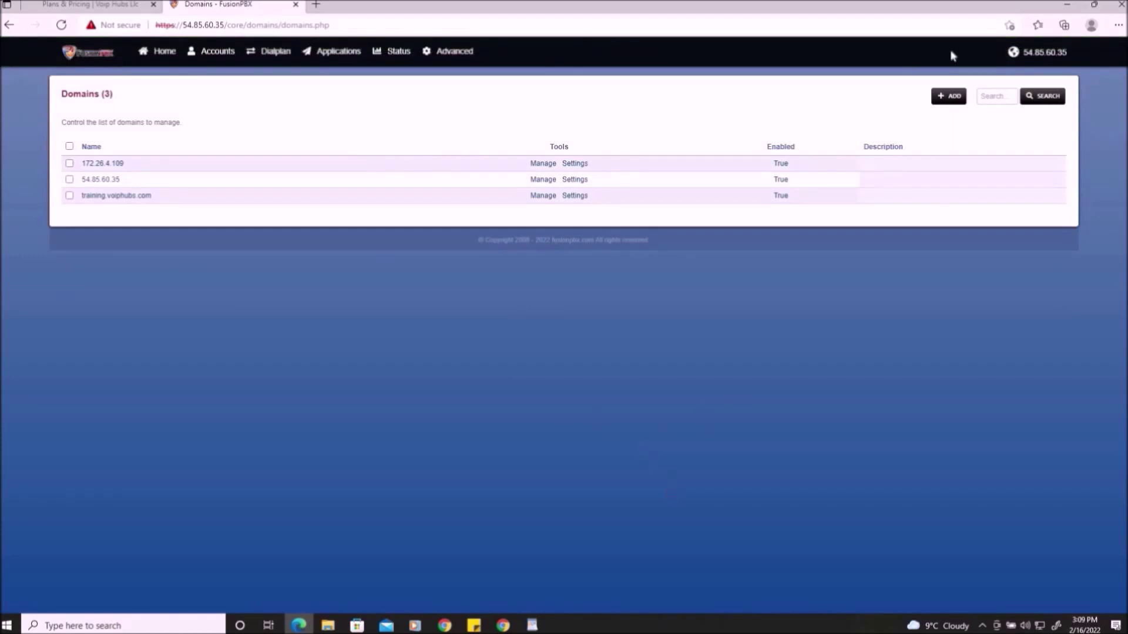
pyautogui.click(1028, 52)
pyautogui.click(982, 147)
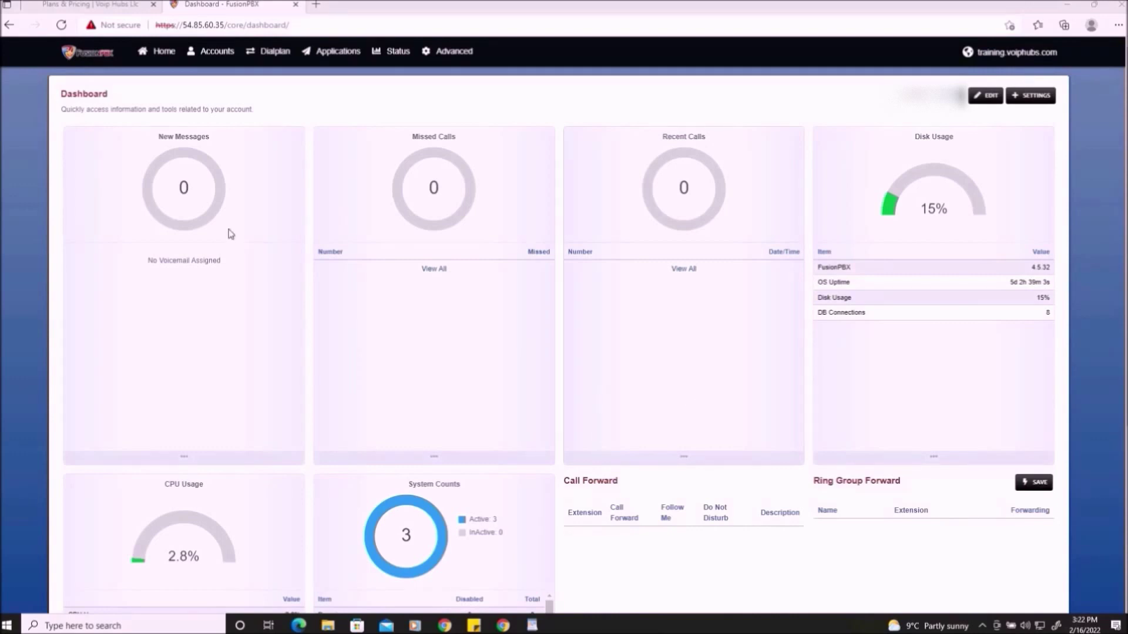
# - Under Accounts > Extensions, start a new extension 100 with Range set to 3
pyautogui.moveTo(213, 53)
pyautogui.click(218, 92)
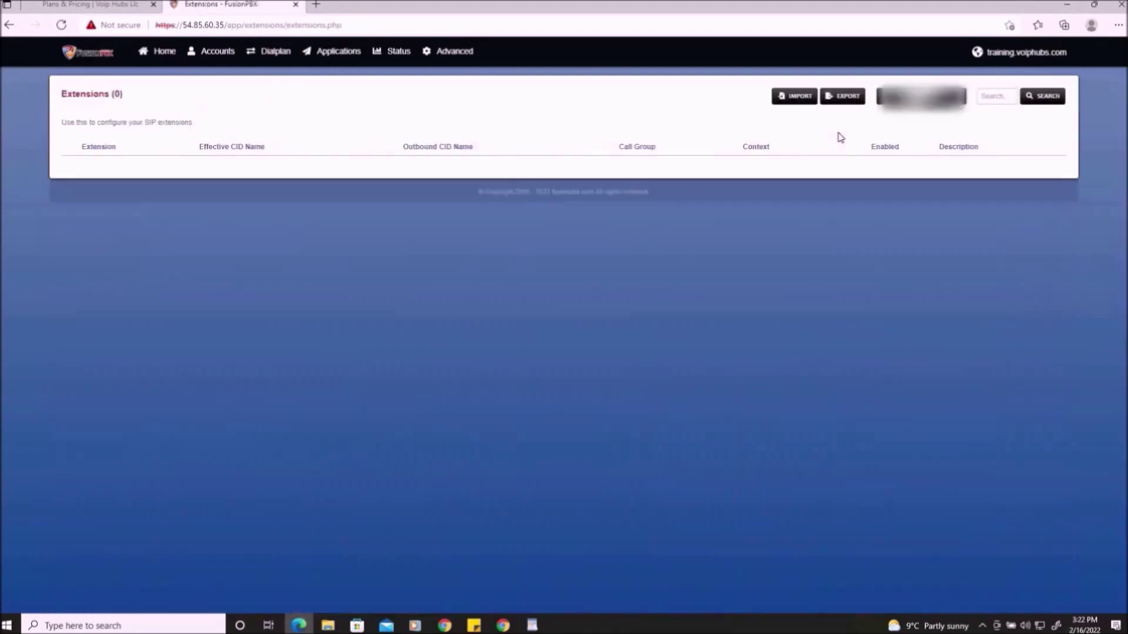
pyautogui.click(897, 98)
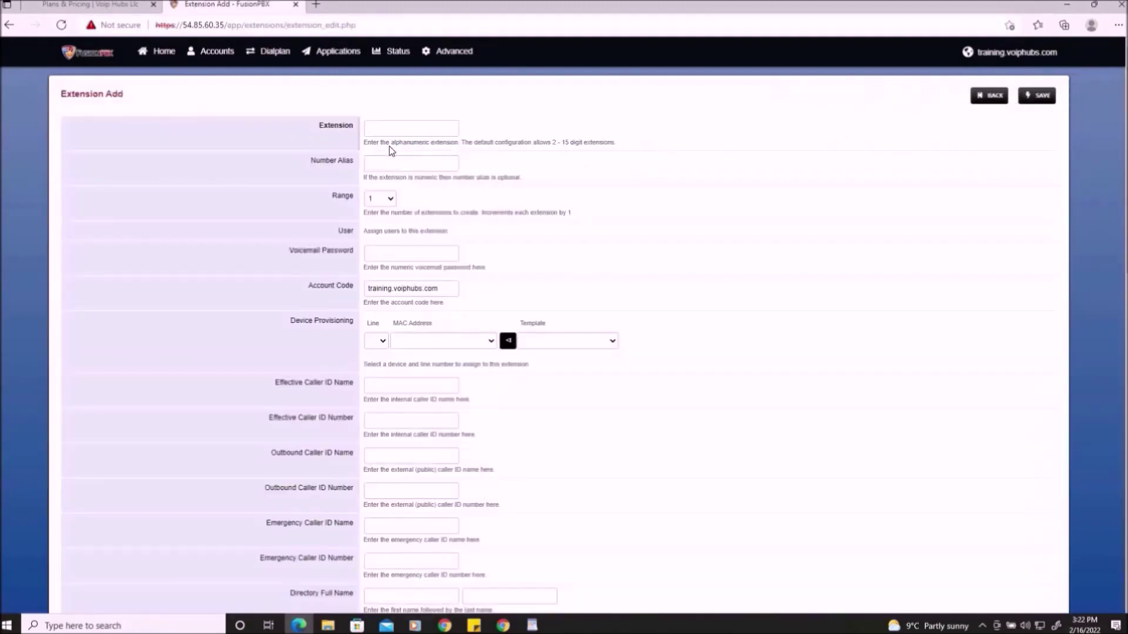
pyautogui.click(404, 128)
pyautogui.write('100')
pyautogui.click(287, 218)
pyautogui.moveTo(332, 199); pyautogui.dragTo(396, 214)
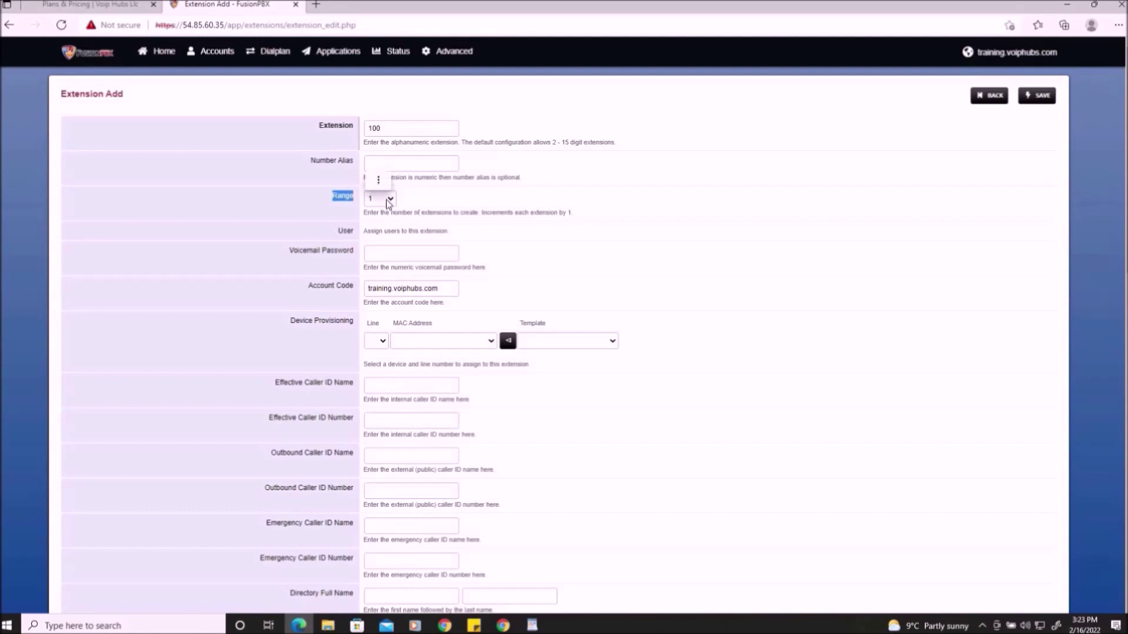
pyautogui.click(386, 199)
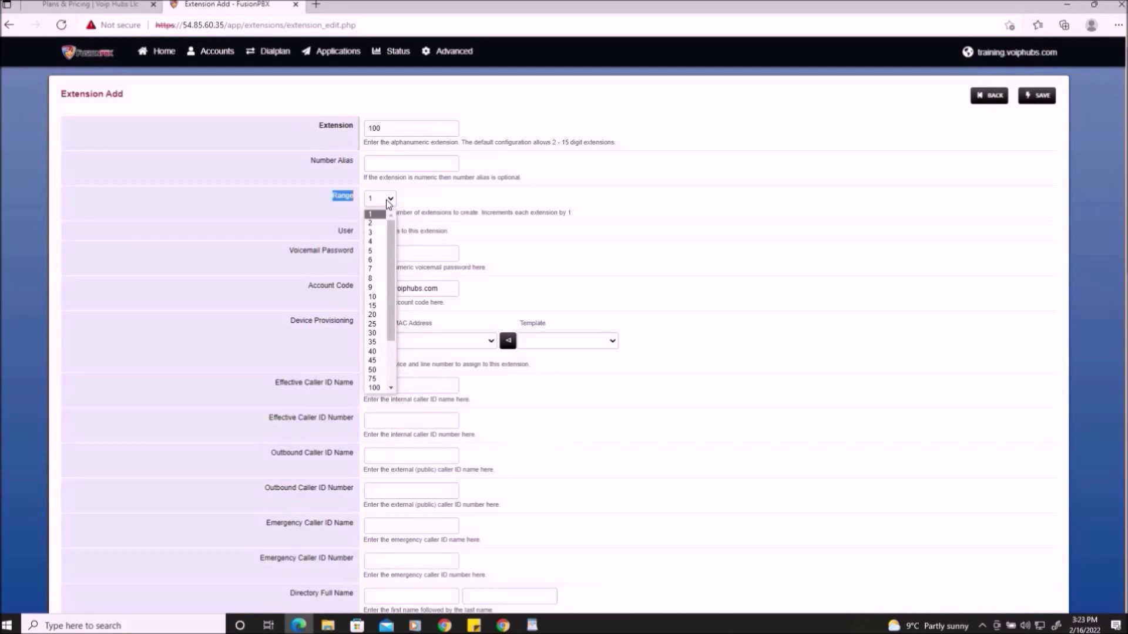
pyautogui.click(372, 233)
pyautogui.click(548, 223)
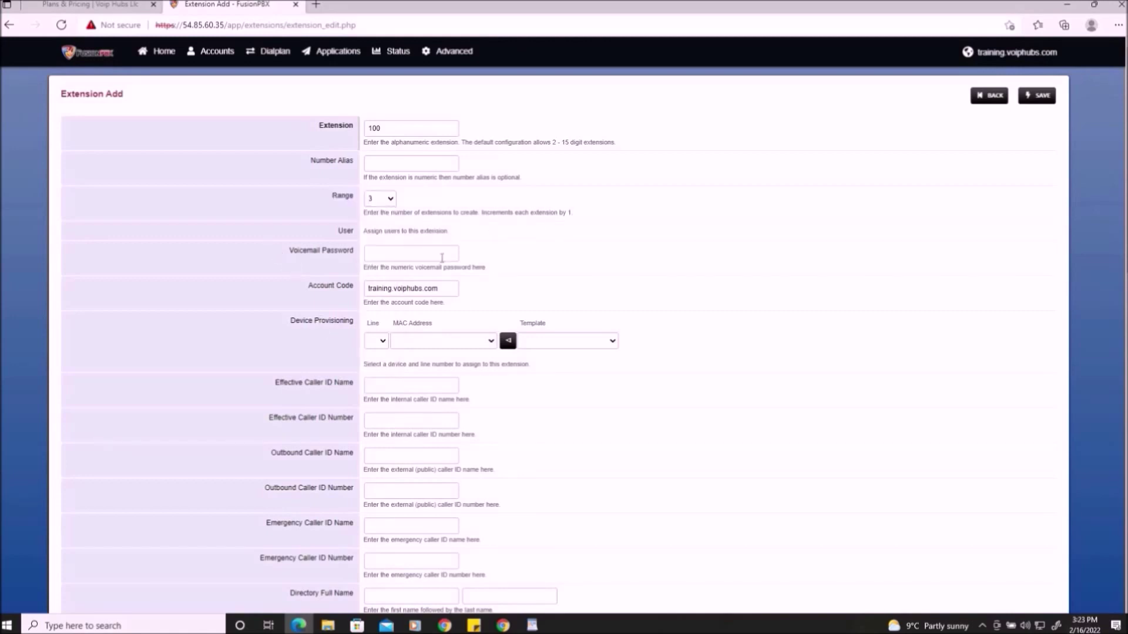
# - Enter the voicemail password for the new extensions
pyautogui.click(425, 253)
pyautogui.write('1234')
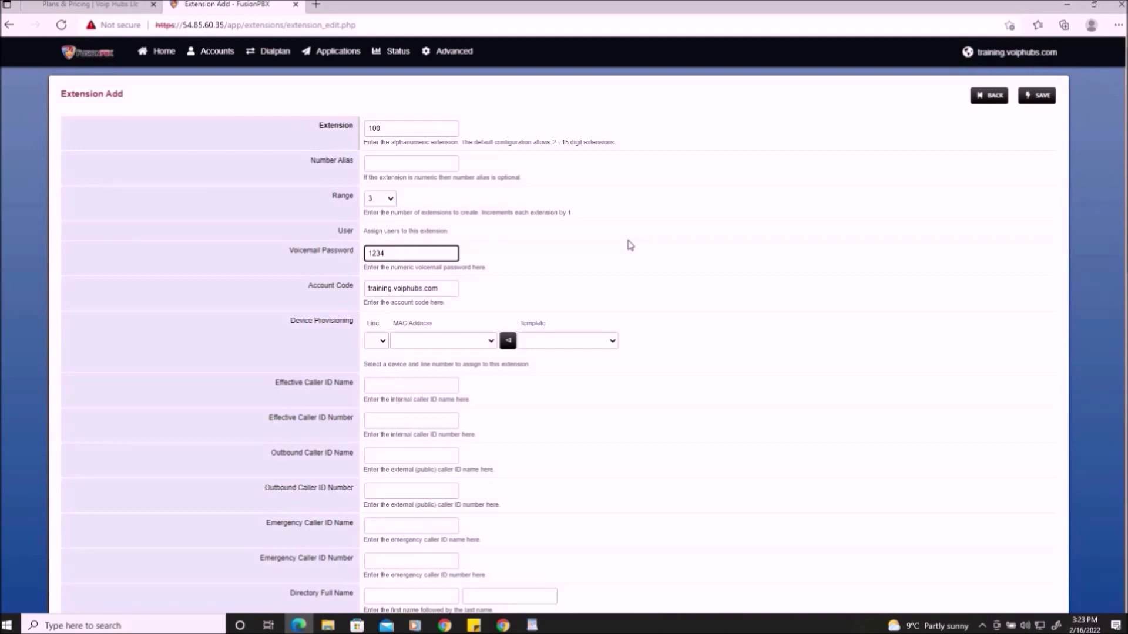
pyautogui.scroll(-4, 629, 245)
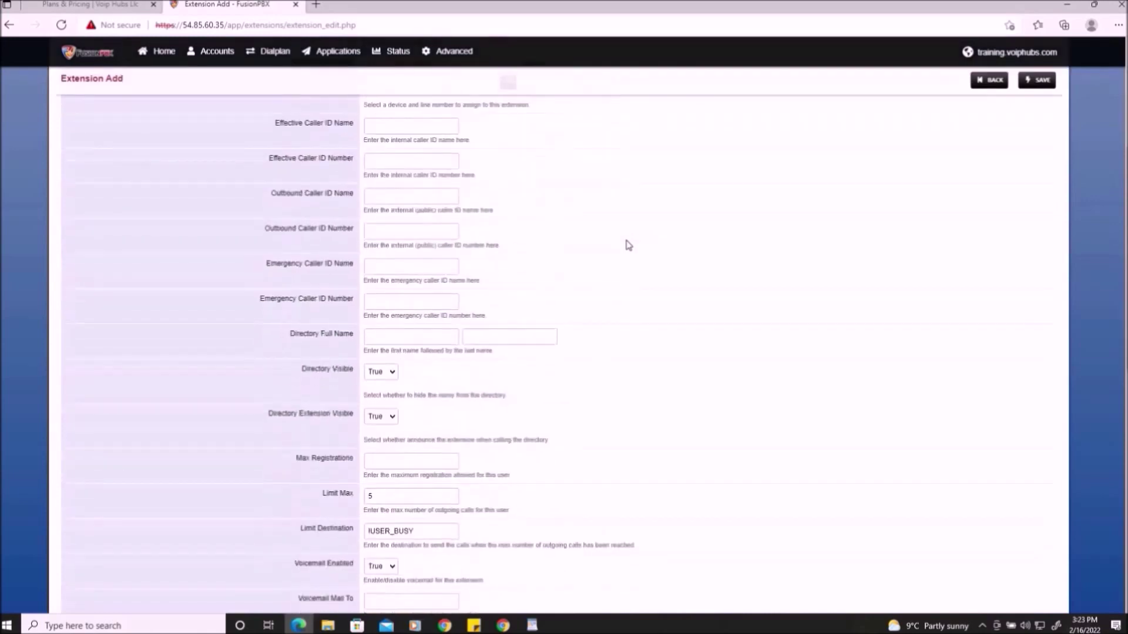
pyautogui.scroll(-7, 628, 246)
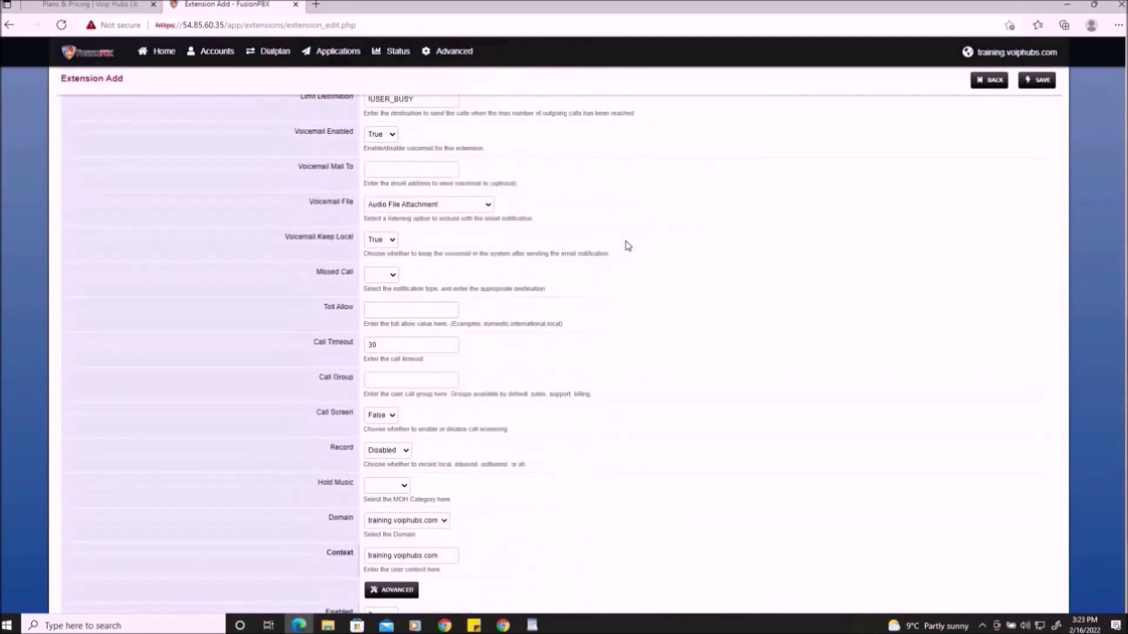
pyautogui.scroll(9, 609, 286)
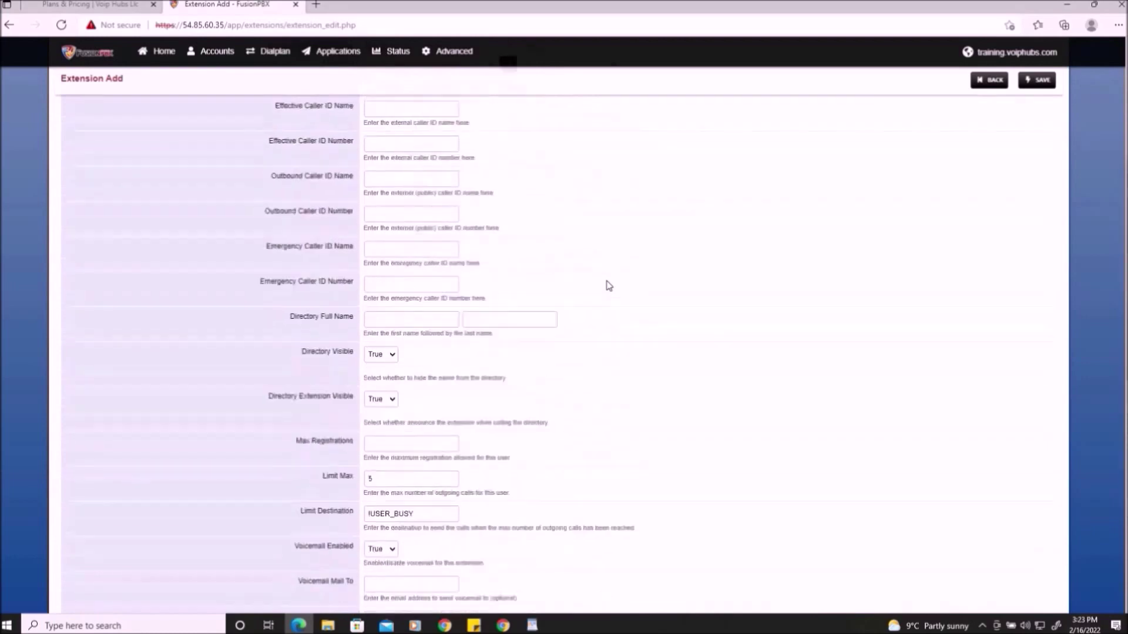
pyautogui.scroll(2, 609, 286)
pyautogui.scroll(-3, 609, 286)
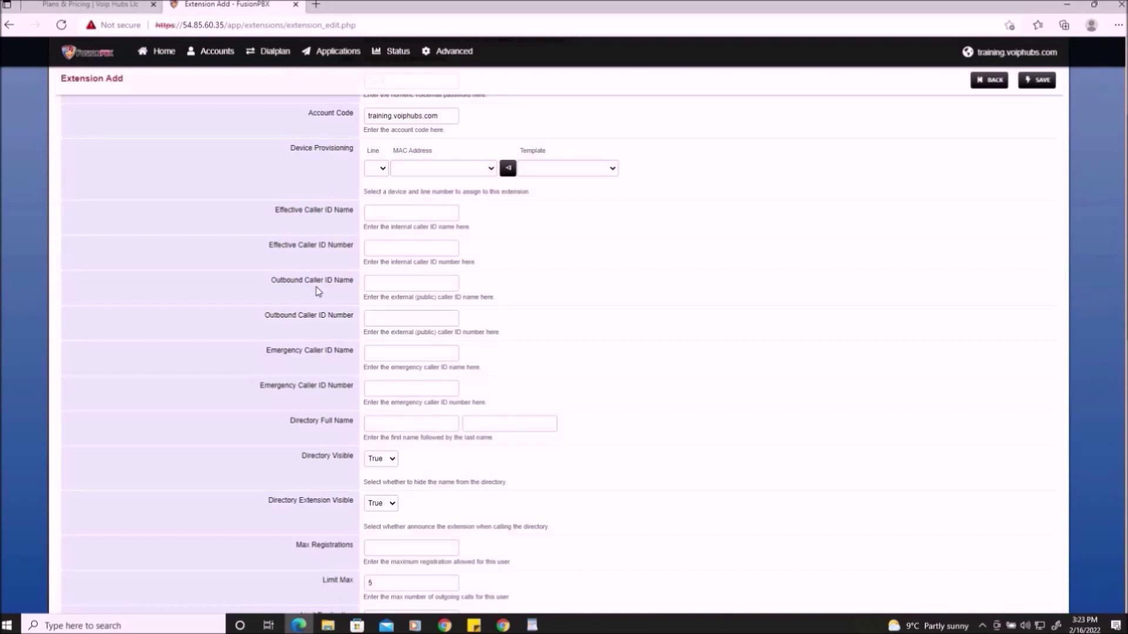
# - Set outbound caller ID name to VoIP Hubs LLC and paste the gateway DID as its number
pyautogui.click(397, 283)
pyautogui.click(395, 322)
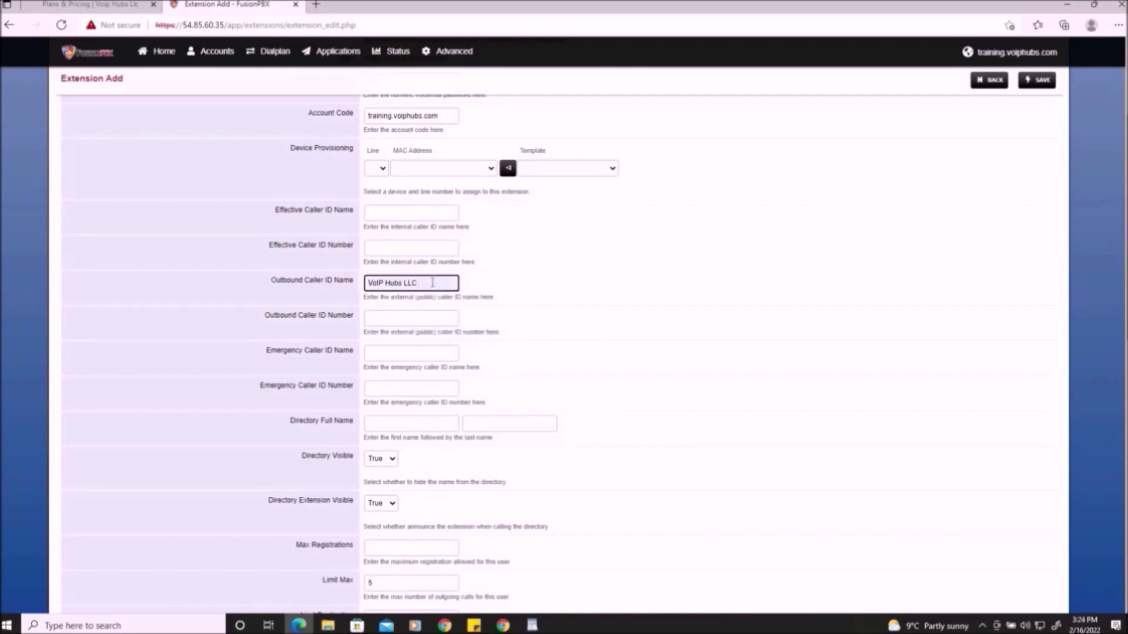
pyautogui.click(287, 342)
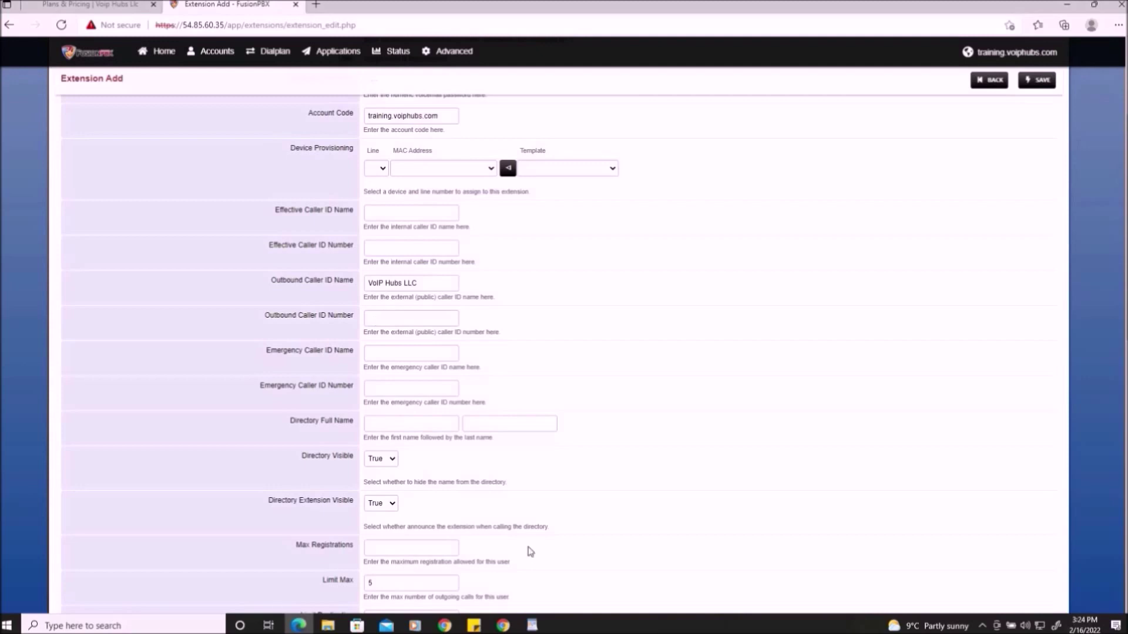
pyautogui.click(532, 625)
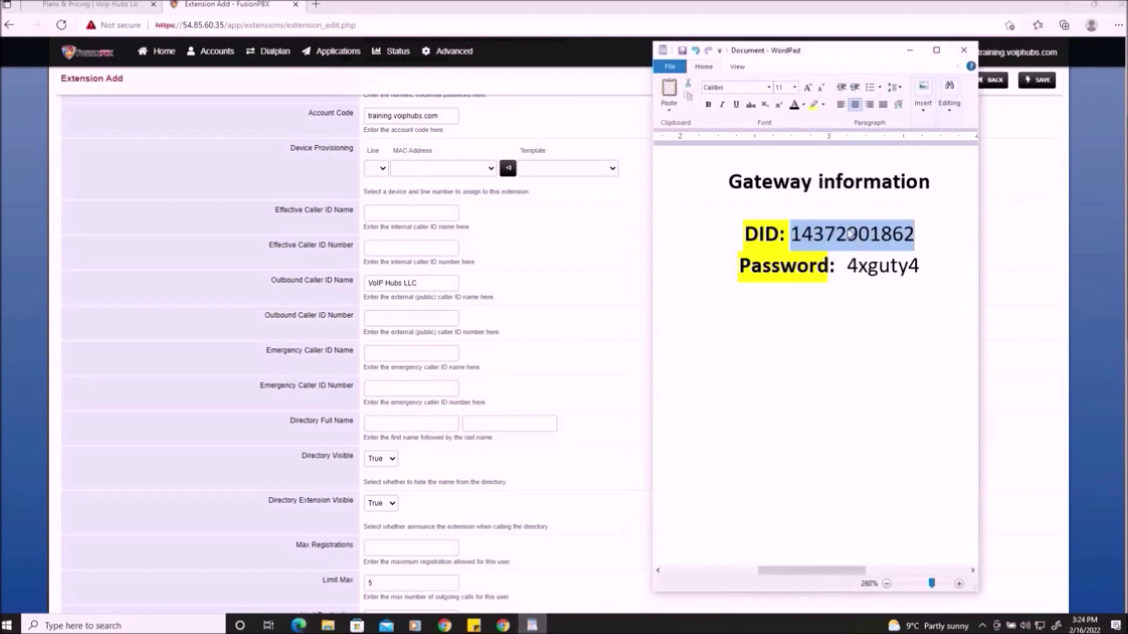
pyautogui.rightClick(788, 231)
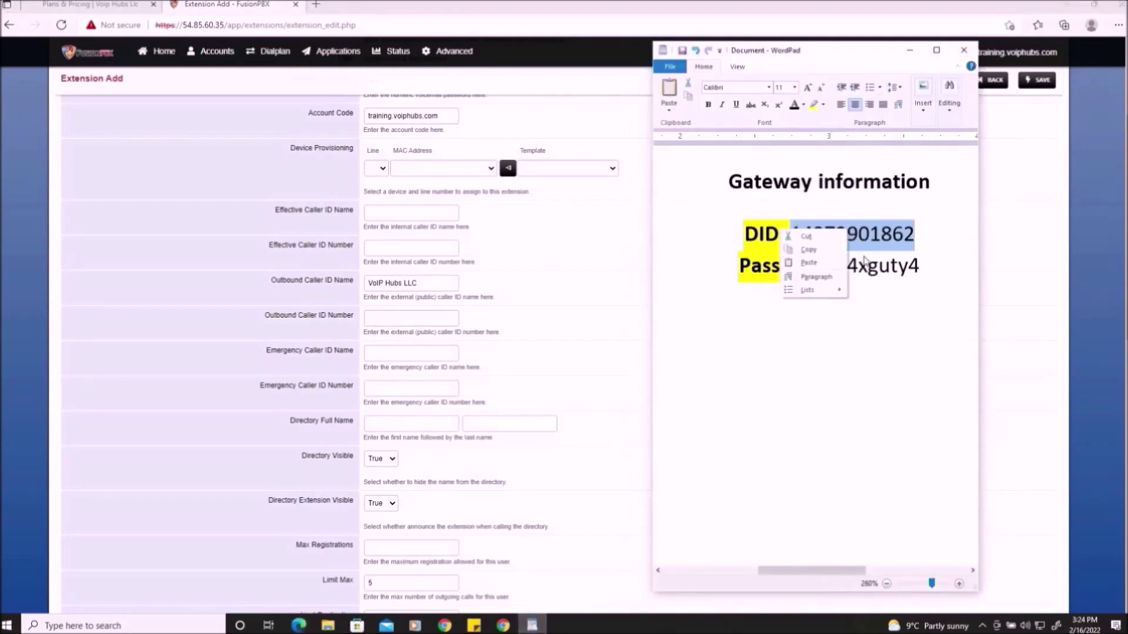
pyautogui.click(820, 250)
pyautogui.click(428, 317)
pyautogui.hotkey('ctrl', 'v')
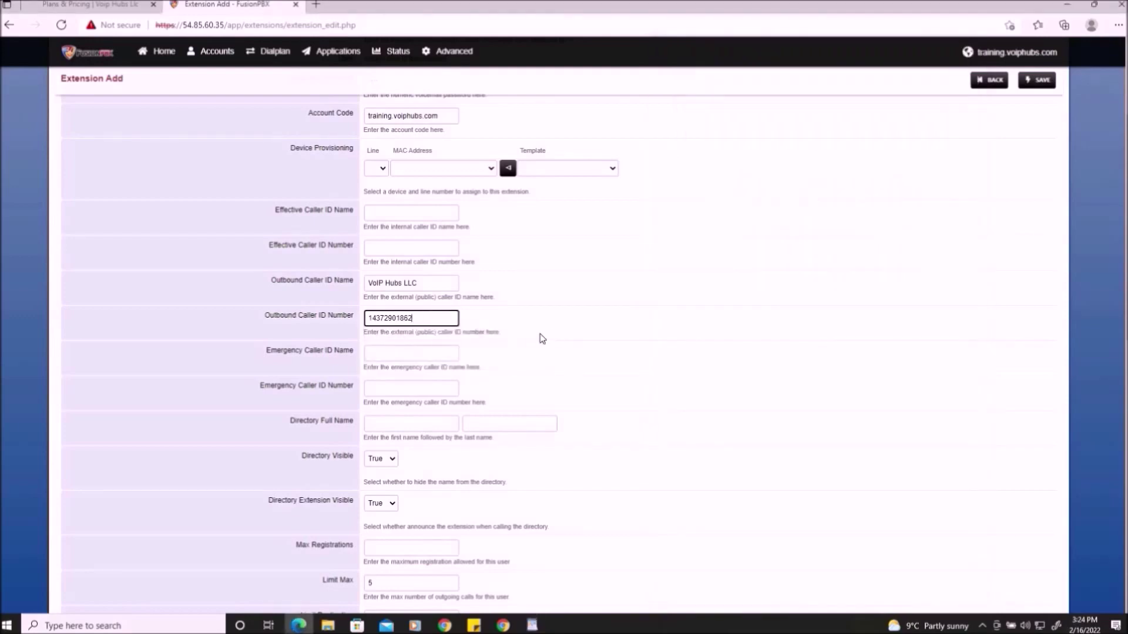
pyautogui.scroll(-6, 544, 332)
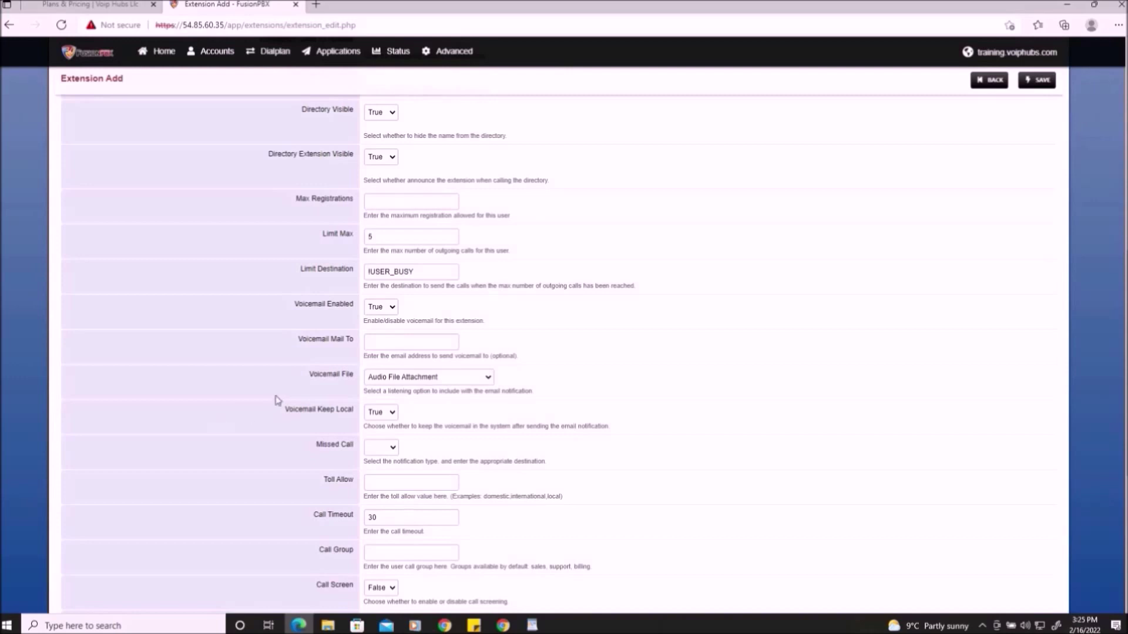
# - Set Hold Music to default and save extensions 100–102
pyautogui.scroll(-5, 289, 390)
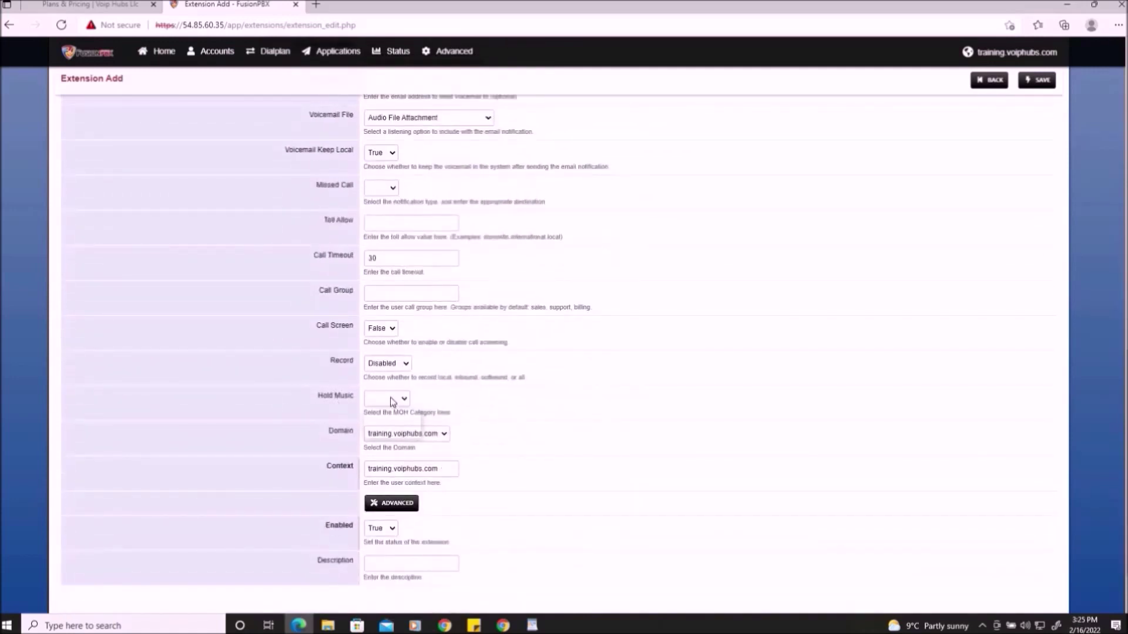
pyautogui.click(391, 399)
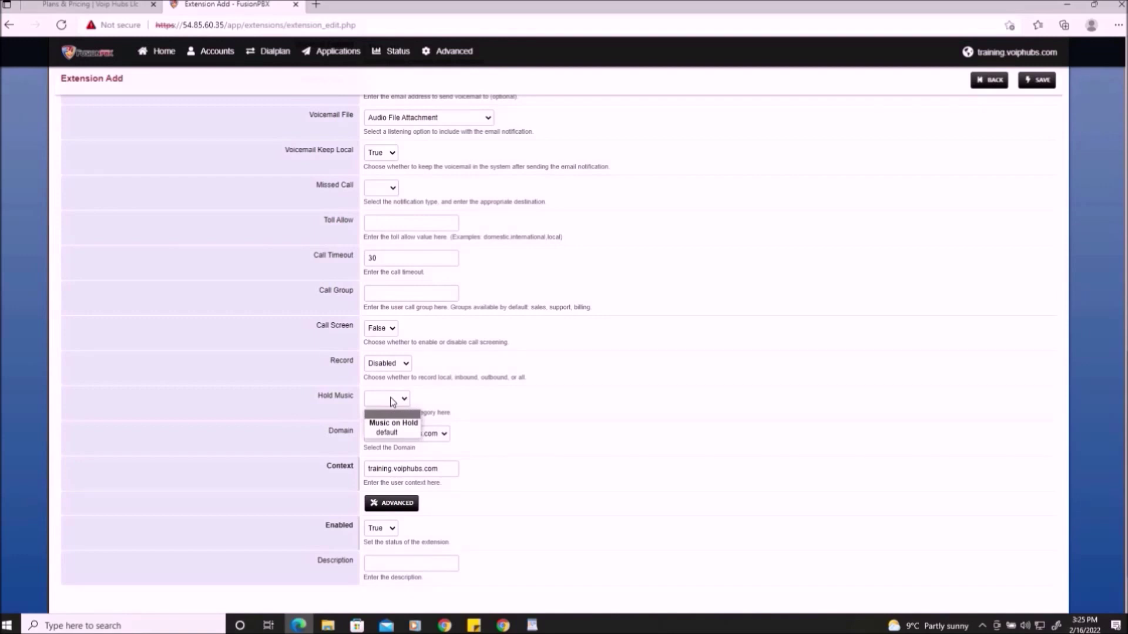
pyautogui.click(385, 433)
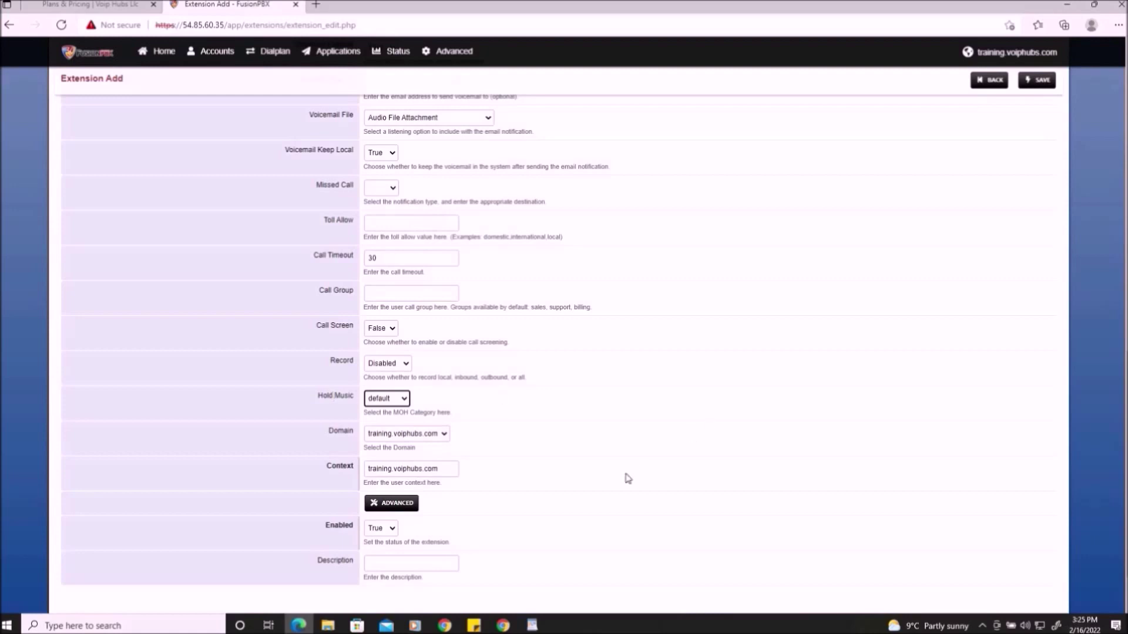
pyautogui.scroll(2, 603, 540)
pyautogui.scroll(15, 603, 541)
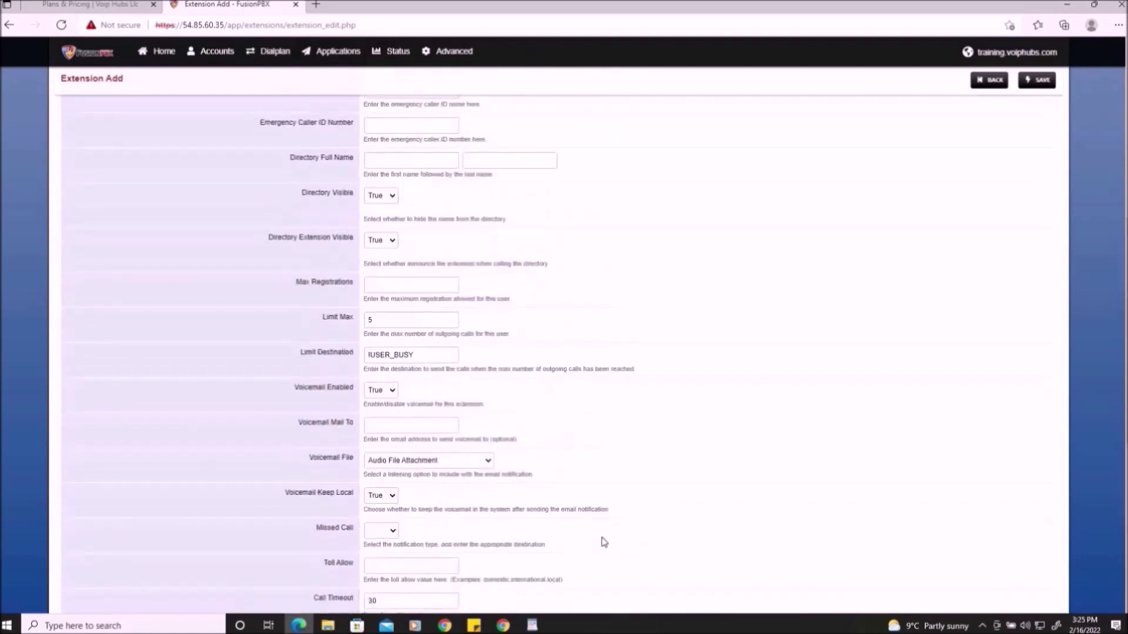
pyautogui.click(1037, 108)
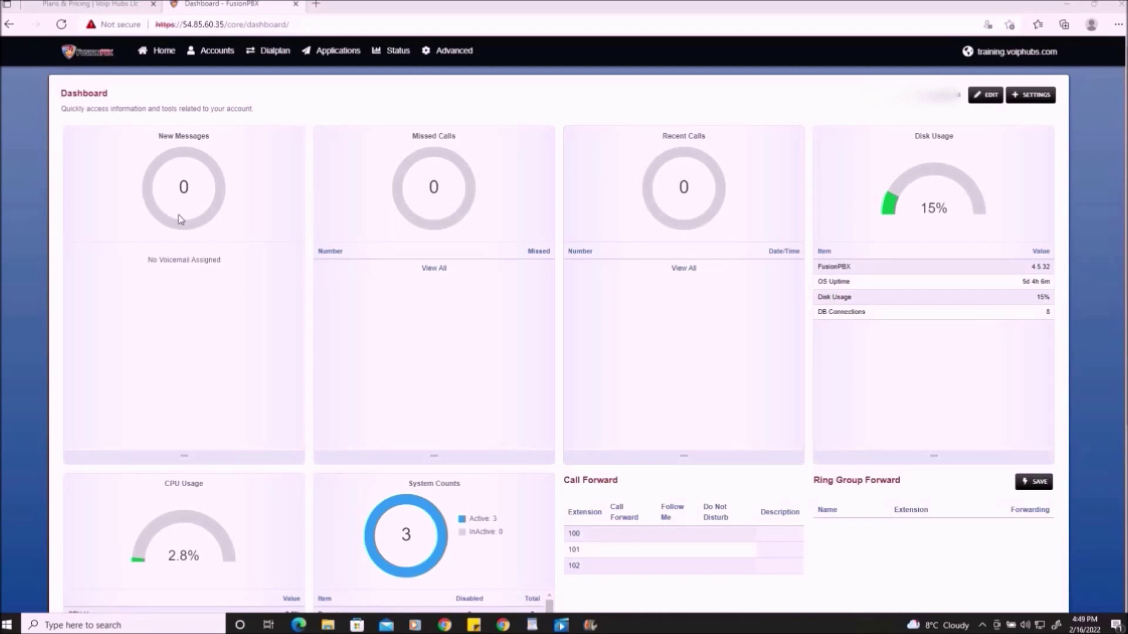
# - On a new gateway, fill the VoIP Hubs name and copy its number into Username
pyautogui.click(211, 51)
pyautogui.click(206, 104)
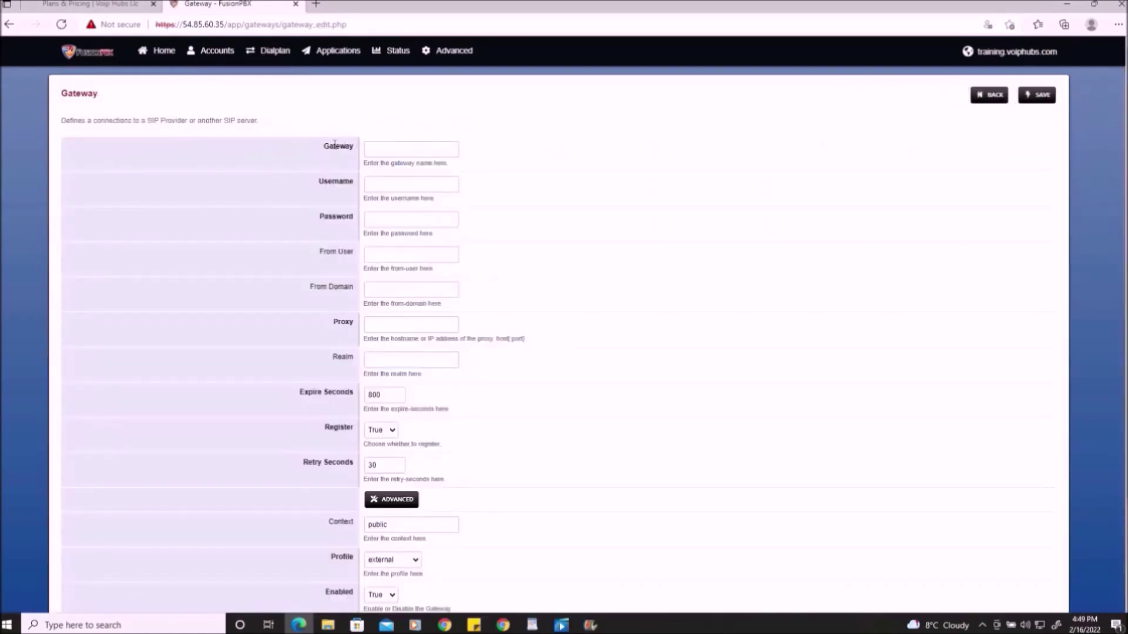
pyautogui.click(383, 147)
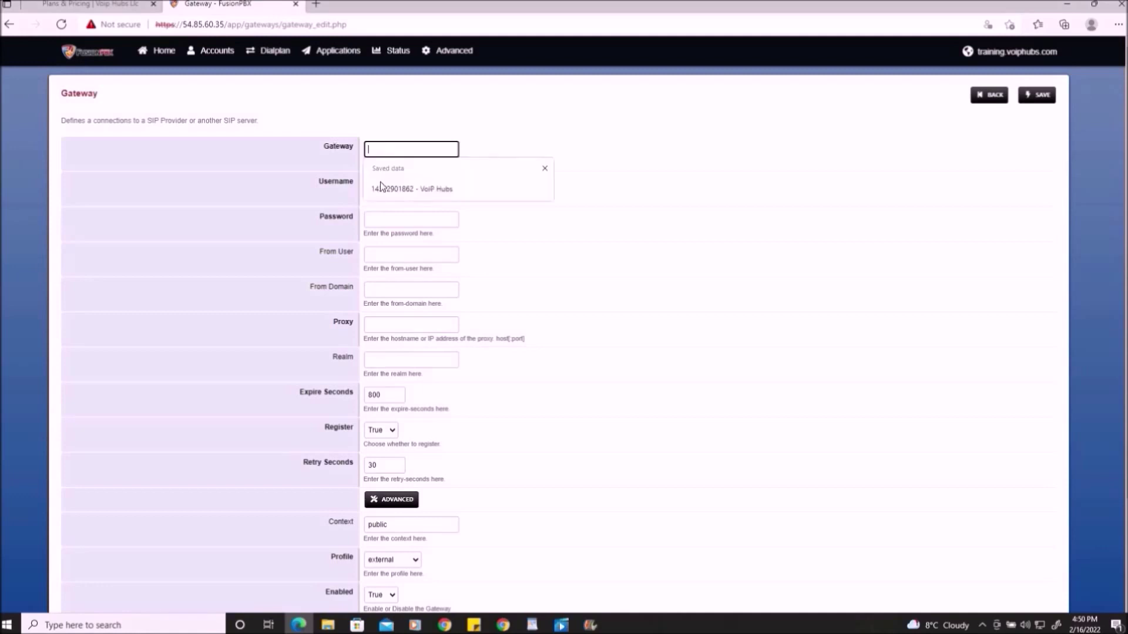
pyautogui.click(380, 183)
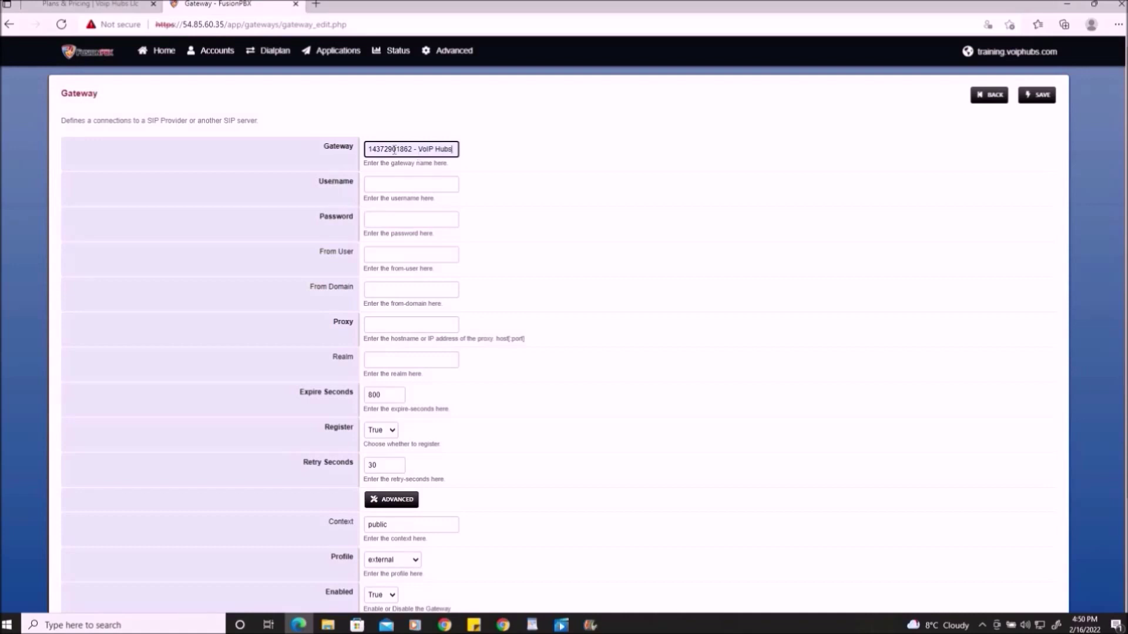
pyautogui.doubleClick(400, 148)
pyautogui.rightClick(384, 150)
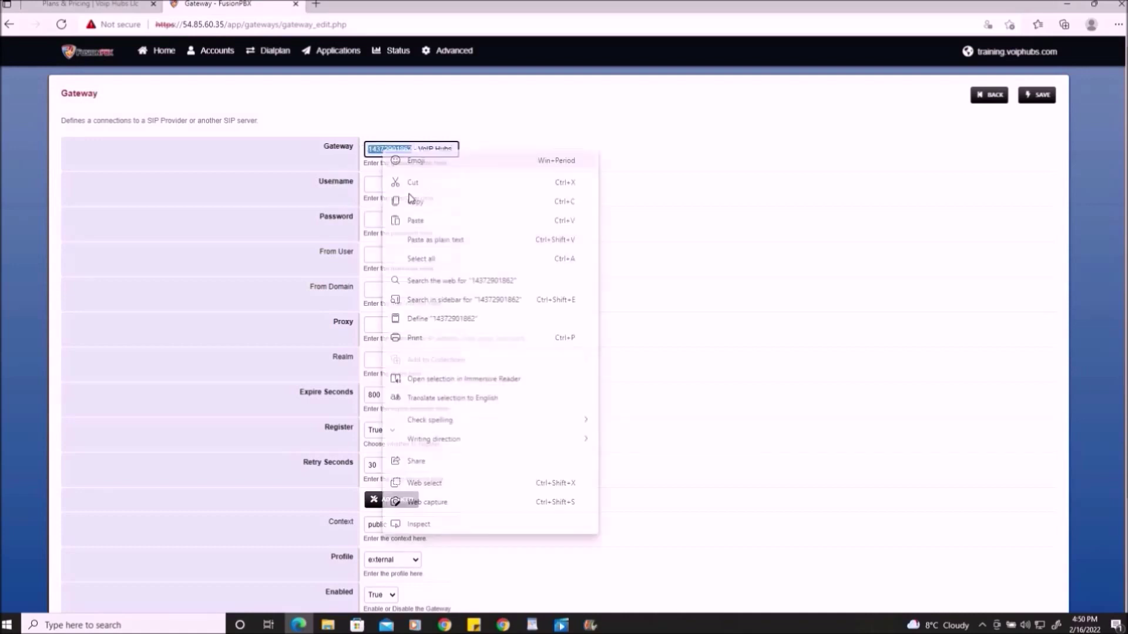
pyautogui.click(415, 201)
pyautogui.click(391, 183)
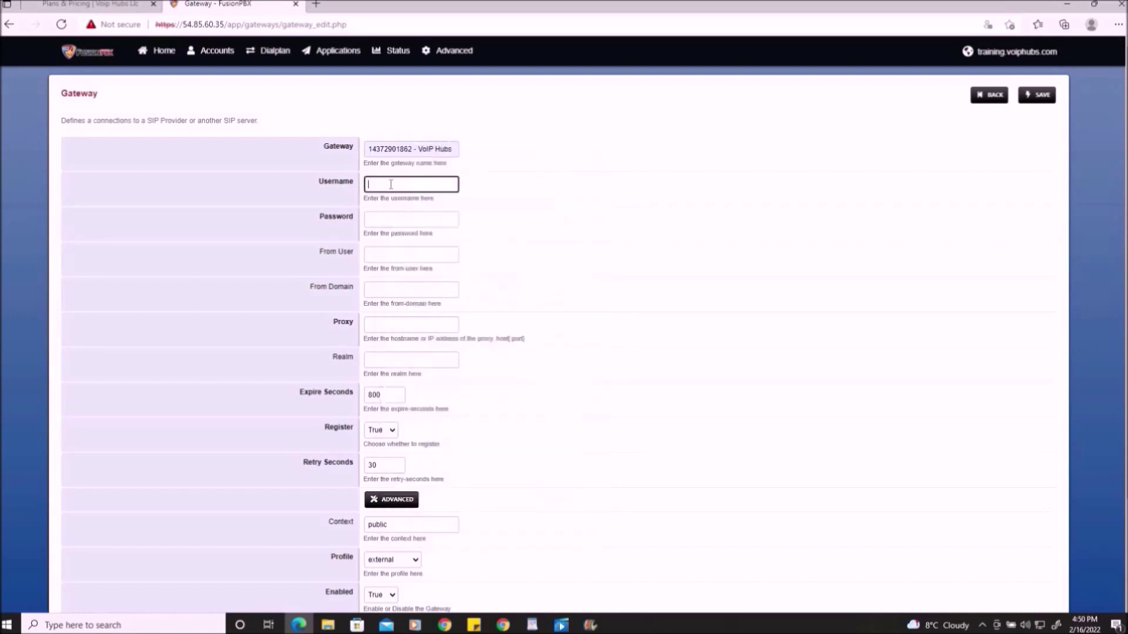
pyautogui.hotkey('ctrl', 'v')
# - Paste the provider password from the WordPad notes into the gateway Password
pyautogui.click(532, 625)
pyautogui.rightClick(880, 276)
pyautogui.click(846, 293)
pyautogui.click(399, 221)
pyautogui.hotkey('ctrl', 'v')
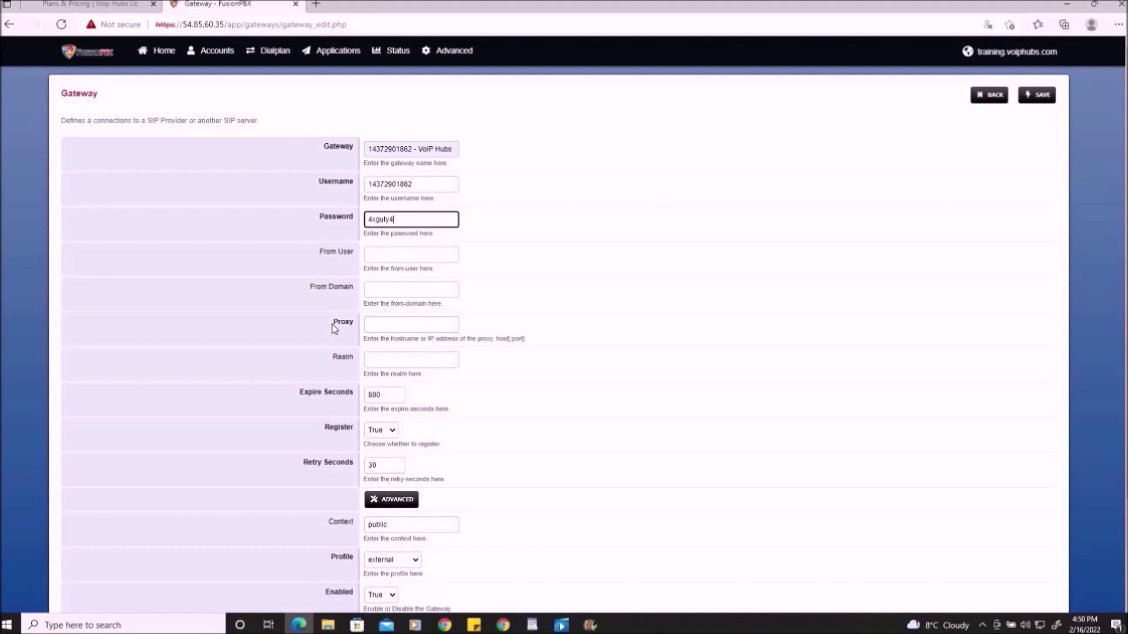
pyautogui.click(412, 325)
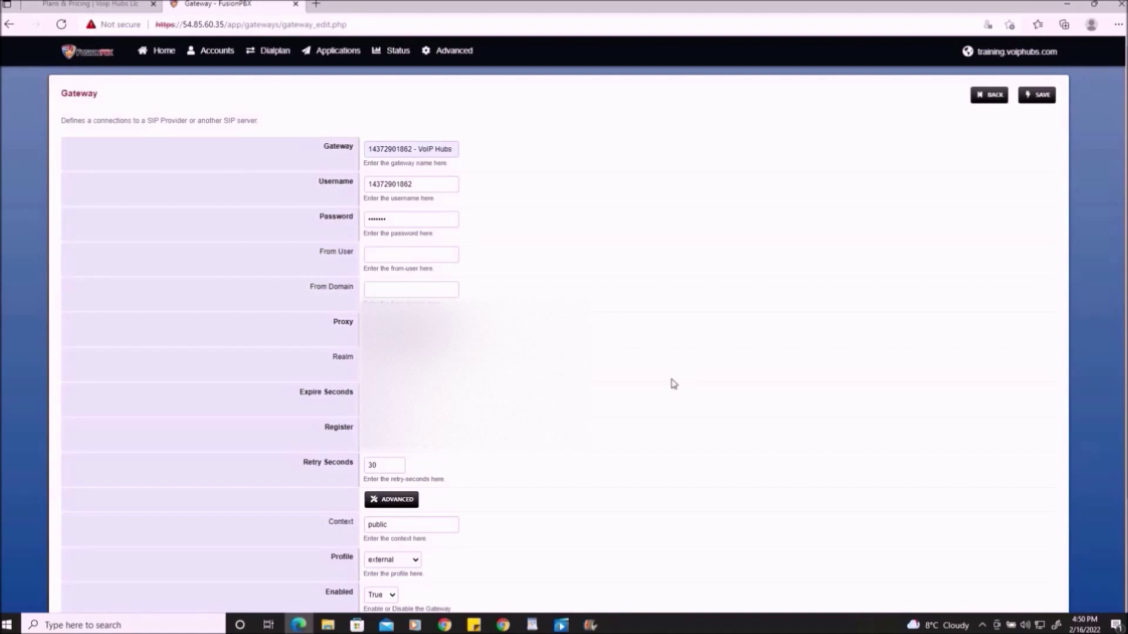
# - In the advanced gateway settings, set Caller ID In From to True and save
pyautogui.scroll(-1, 660, 341)
pyautogui.scroll(-3, 661, 343)
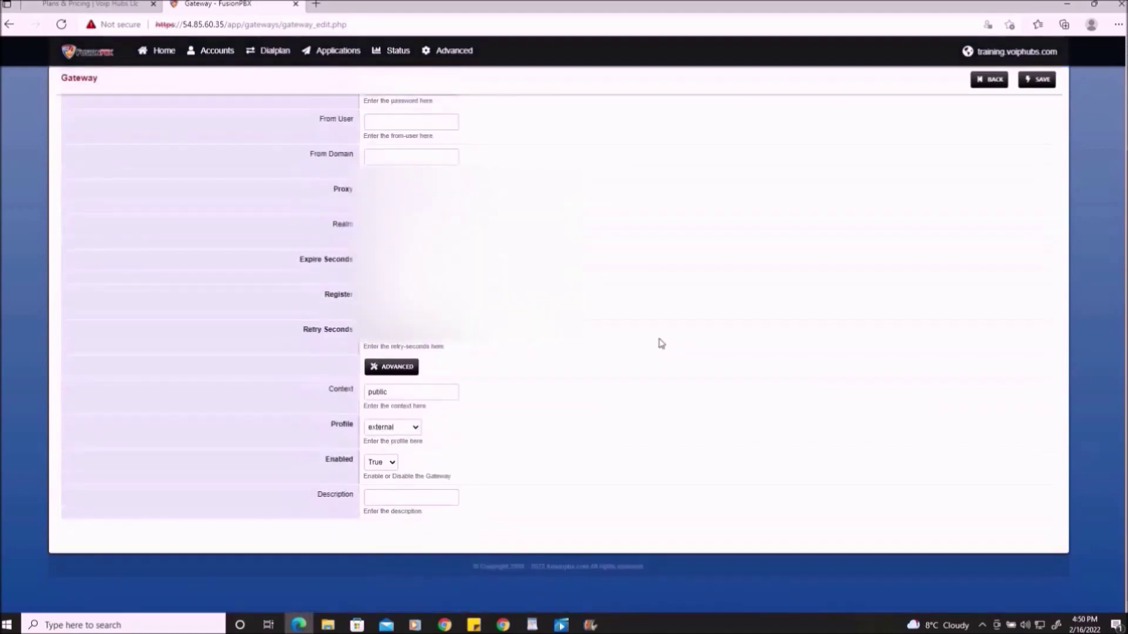
pyautogui.click(398, 370)
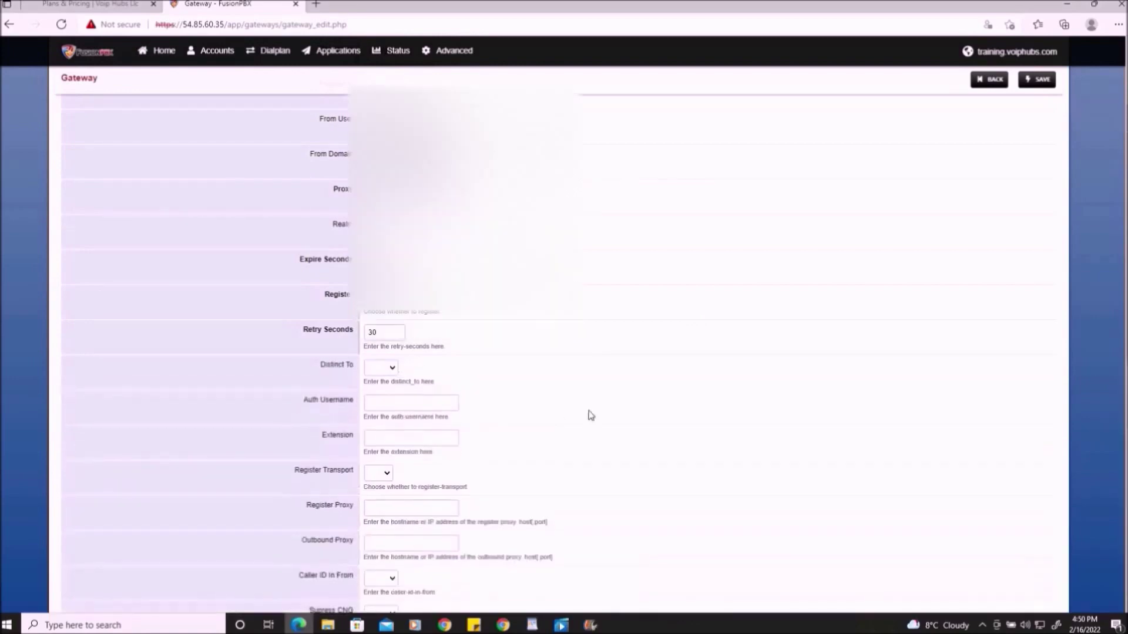
pyautogui.scroll(-3, 413, 473)
pyautogui.moveTo(298, 404); pyautogui.dragTo(359, 410)
pyautogui.click(331, 405)
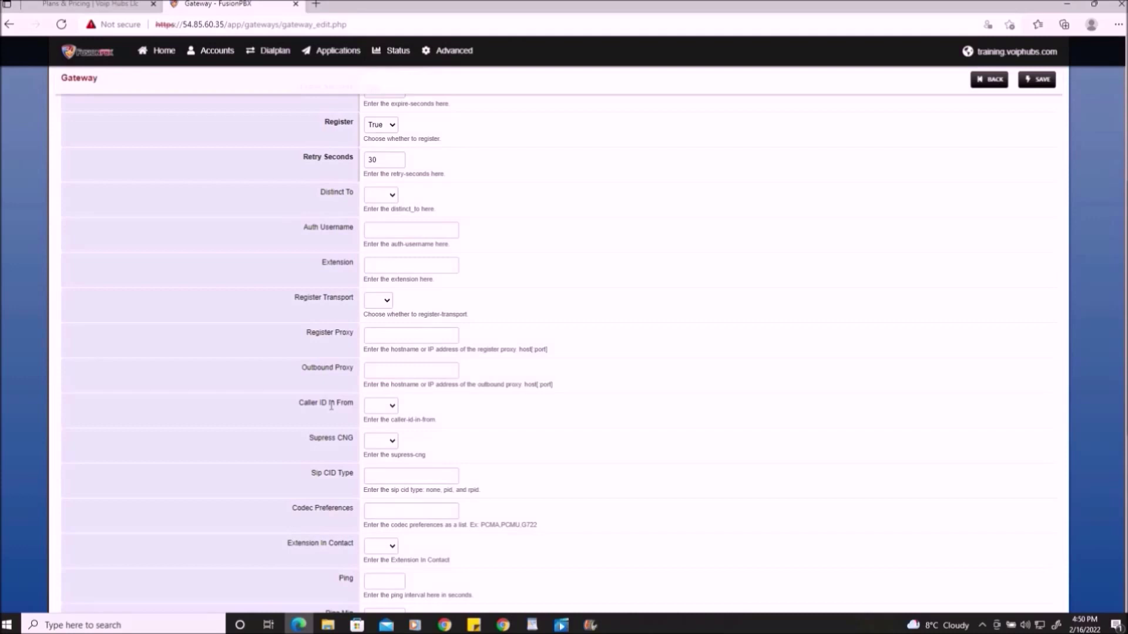
pyautogui.click(389, 407)
pyautogui.click(386, 431)
pyautogui.scroll(-3, 638, 521)
pyautogui.scroll(8, 637, 521)
pyautogui.click(1037, 95)
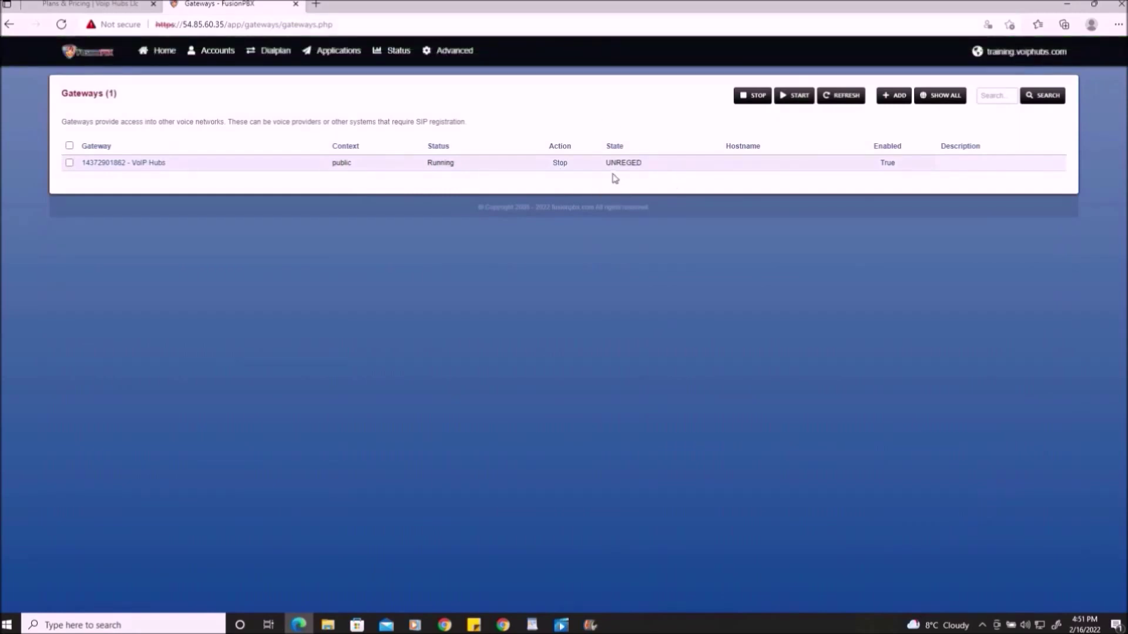
# - Refresh the gateway status, then start a new route under Dialplan > Outbound Routes
pyautogui.click(841, 95)
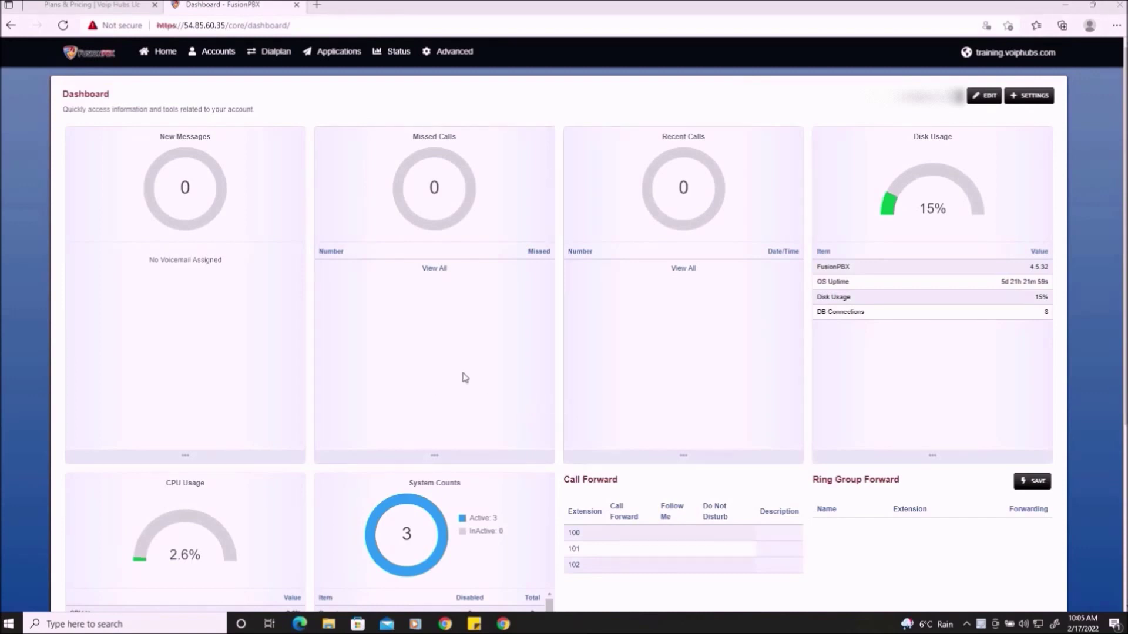
pyautogui.click(273, 59)
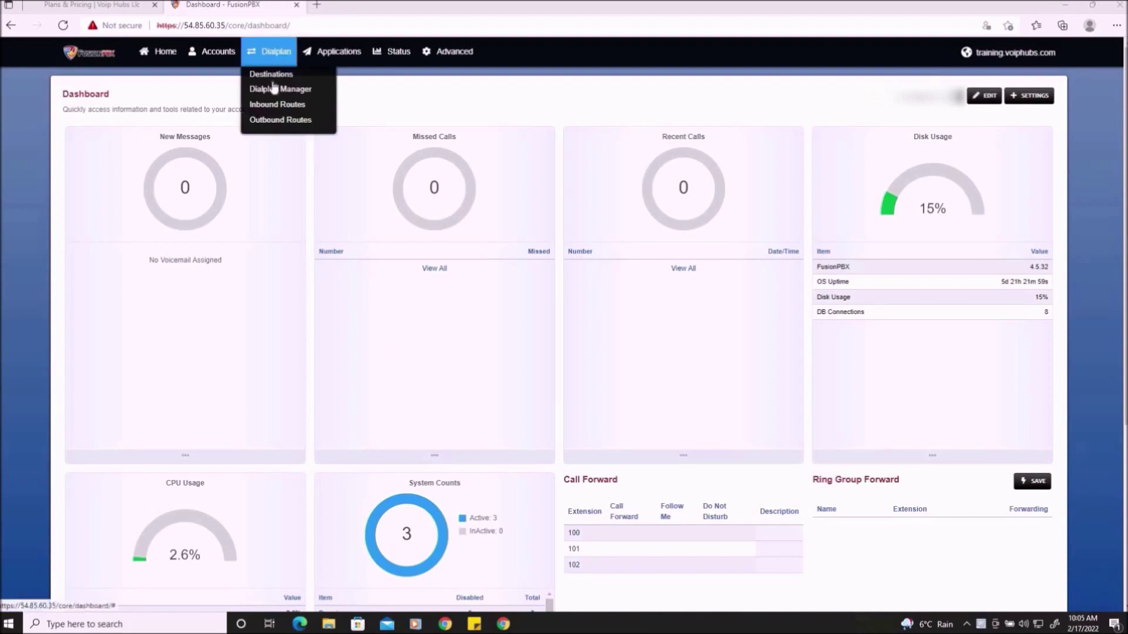
pyautogui.click(281, 120)
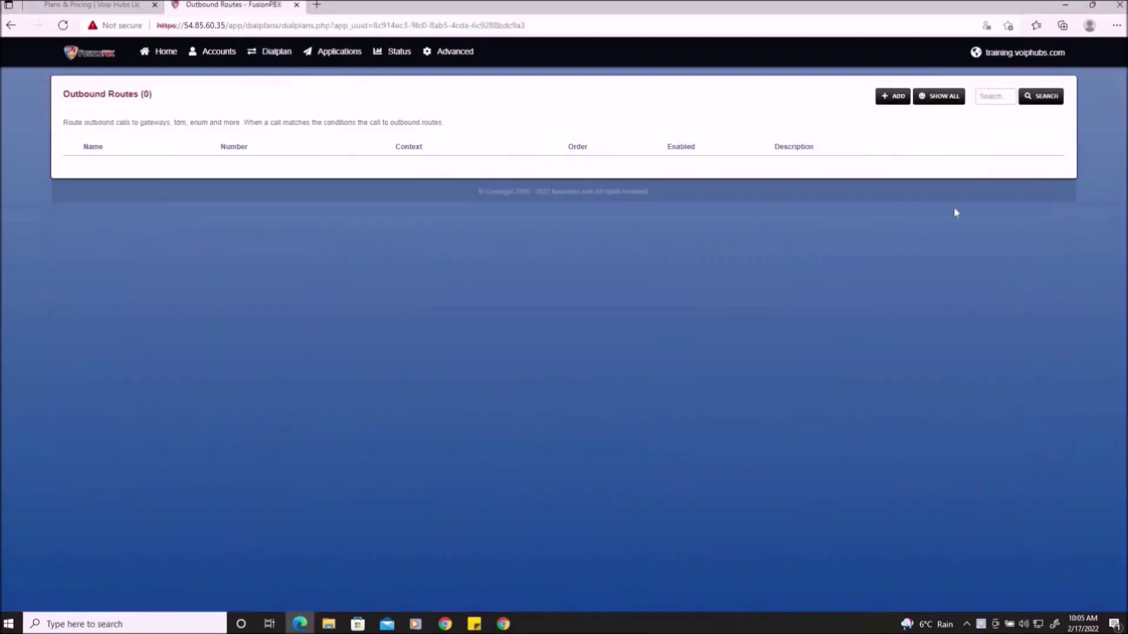
pyautogui.click(890, 97)
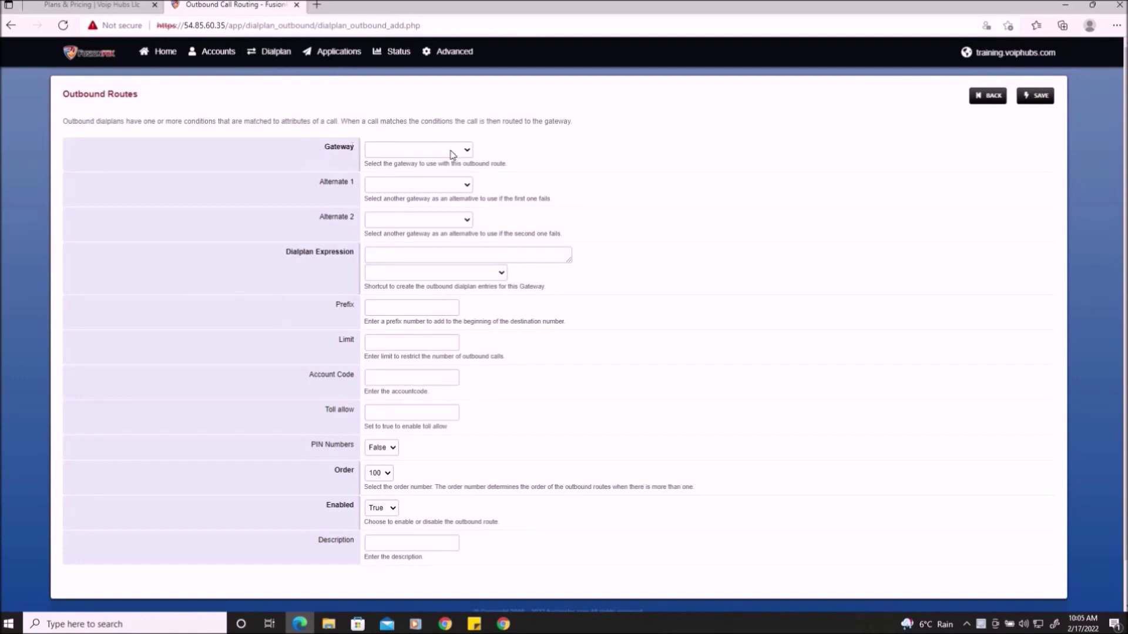
# - Route calls through the VoIP Hubs gateway using the North America dial pattern
pyautogui.click(462, 151)
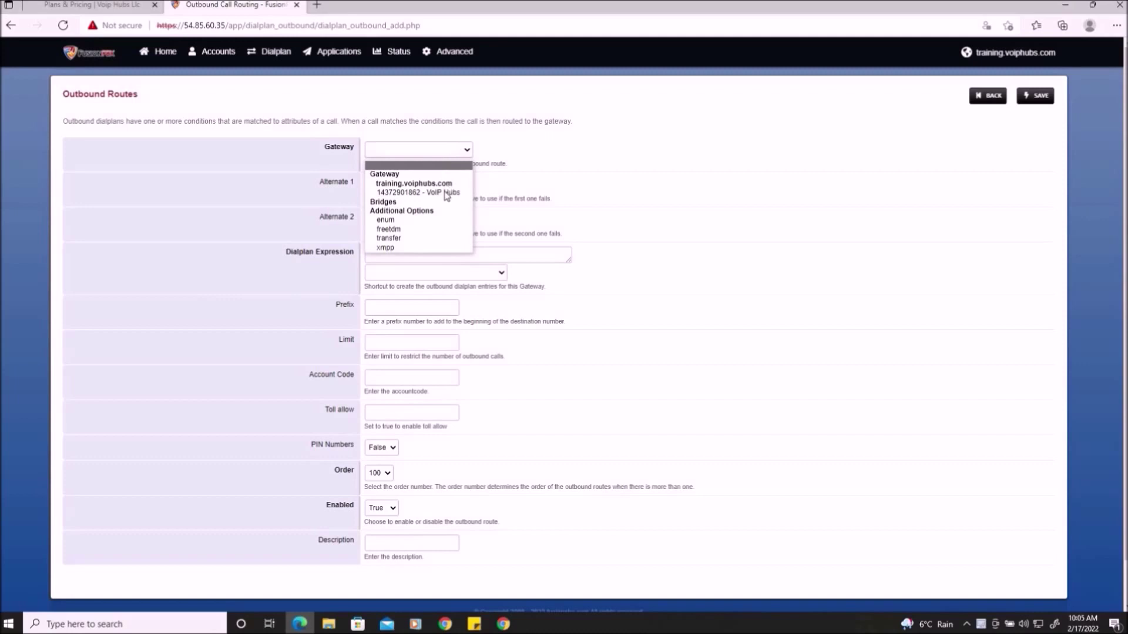
pyautogui.click(444, 193)
pyautogui.click(281, 270)
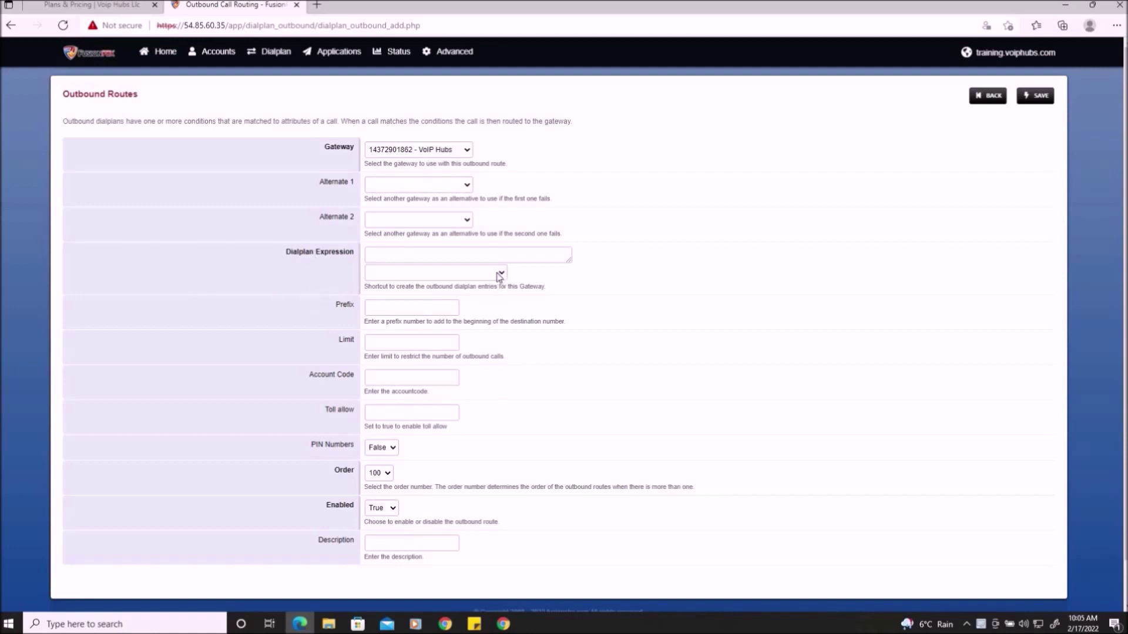
pyautogui.click(499, 274)
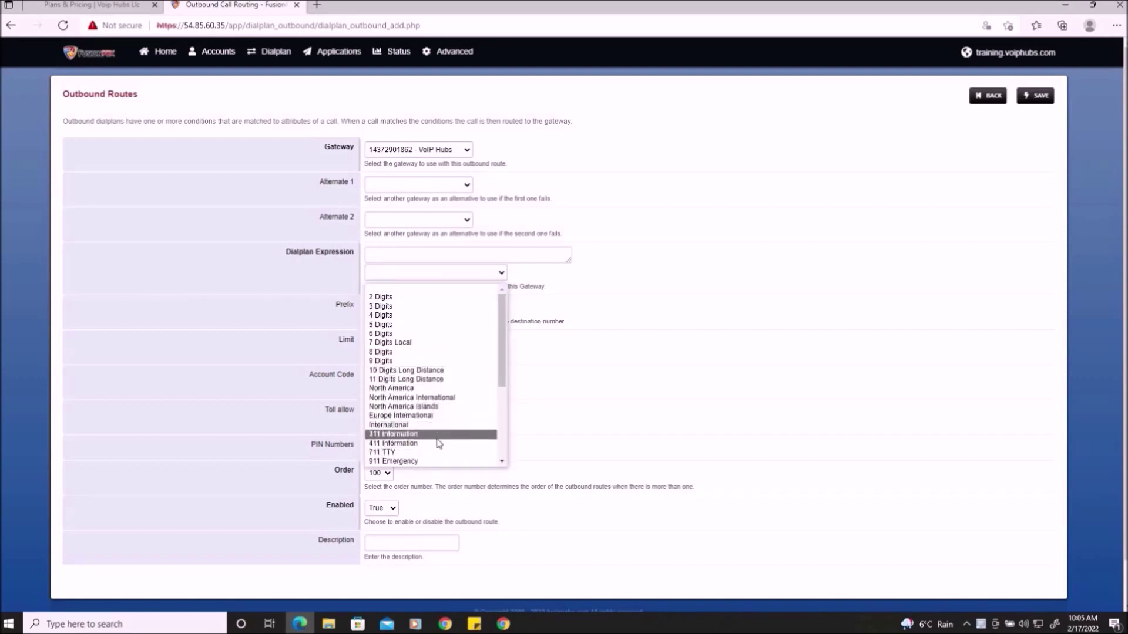
pyautogui.click(421, 388)
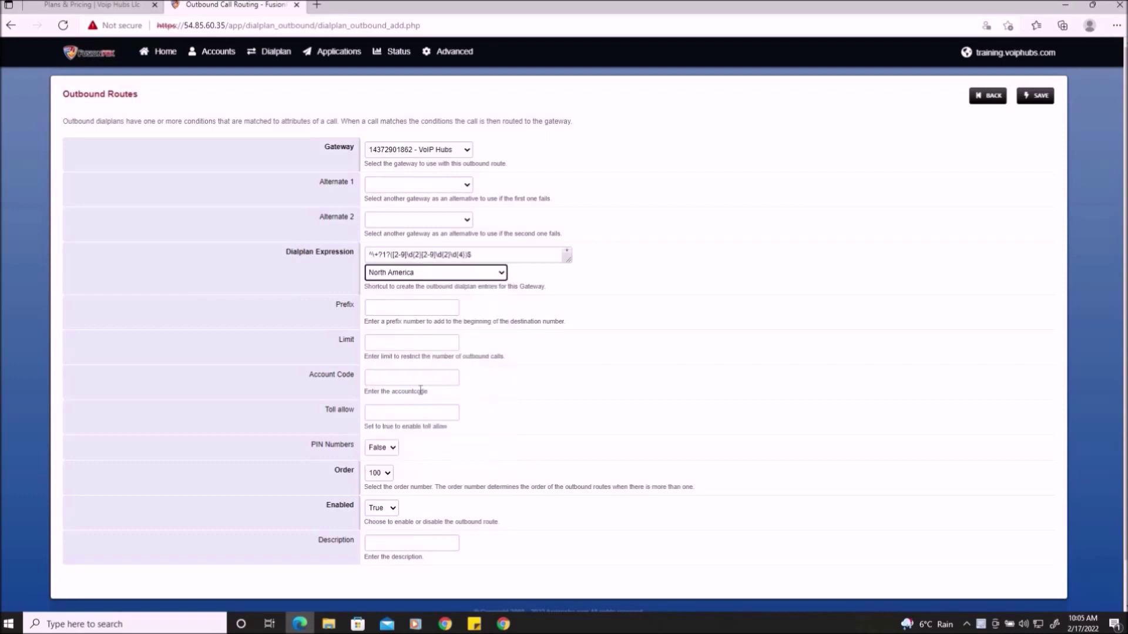
# - Add the 911 Emergency dial pattern alongside it and save the outbound routes
pyautogui.click(493, 274)
pyautogui.scroll(-3, 422, 417)
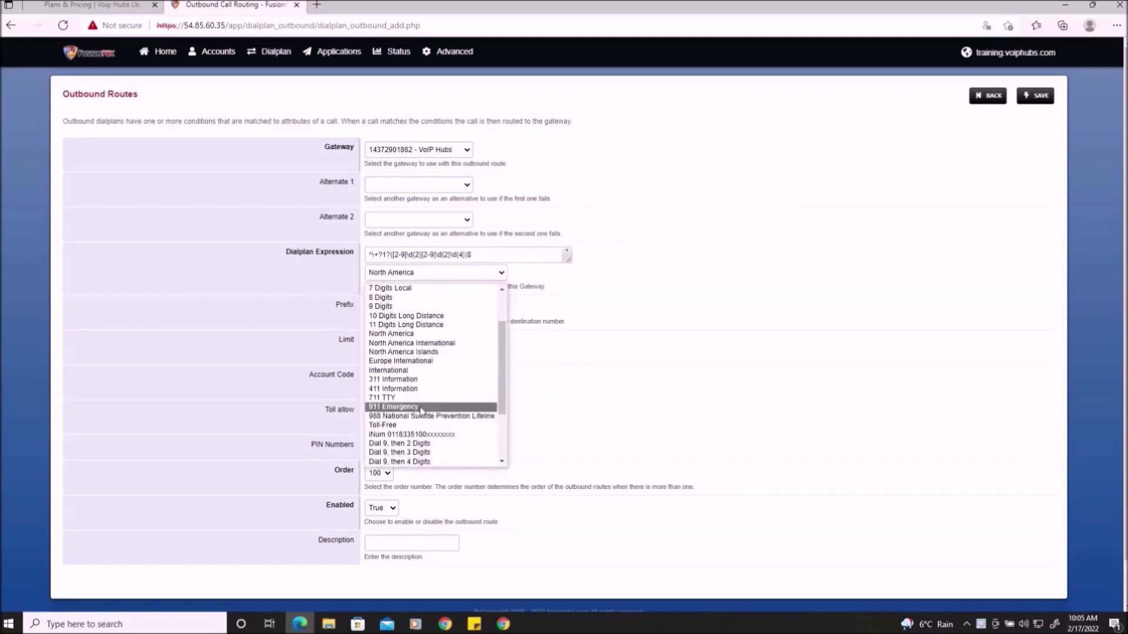
pyautogui.click(422, 411)
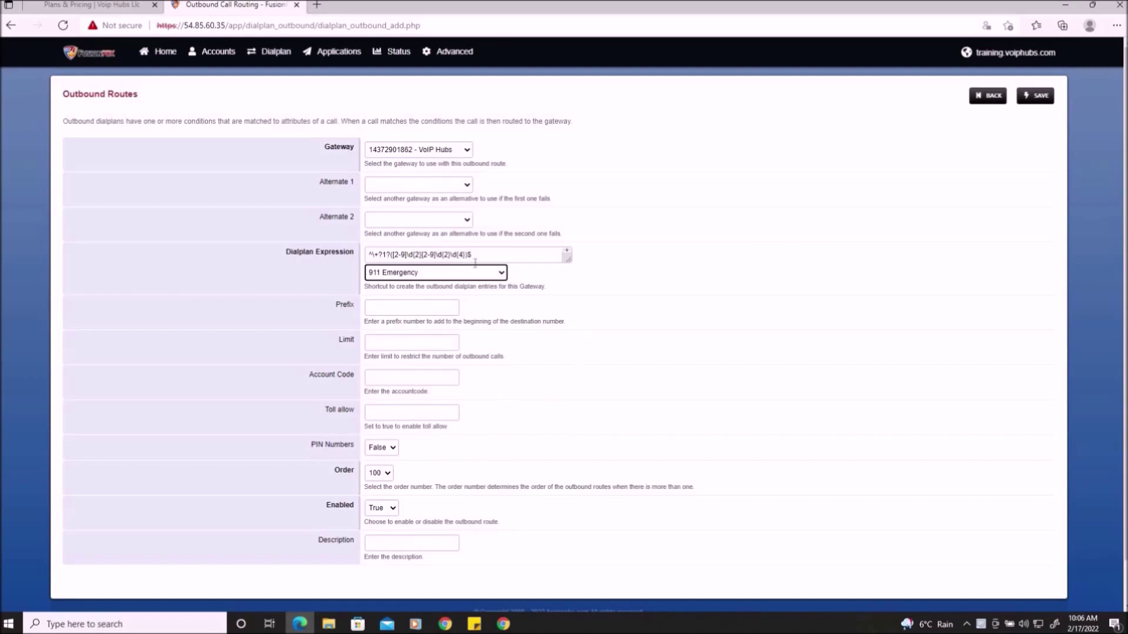
pyautogui.moveTo(569, 258); pyautogui.dragTo(565, 302)
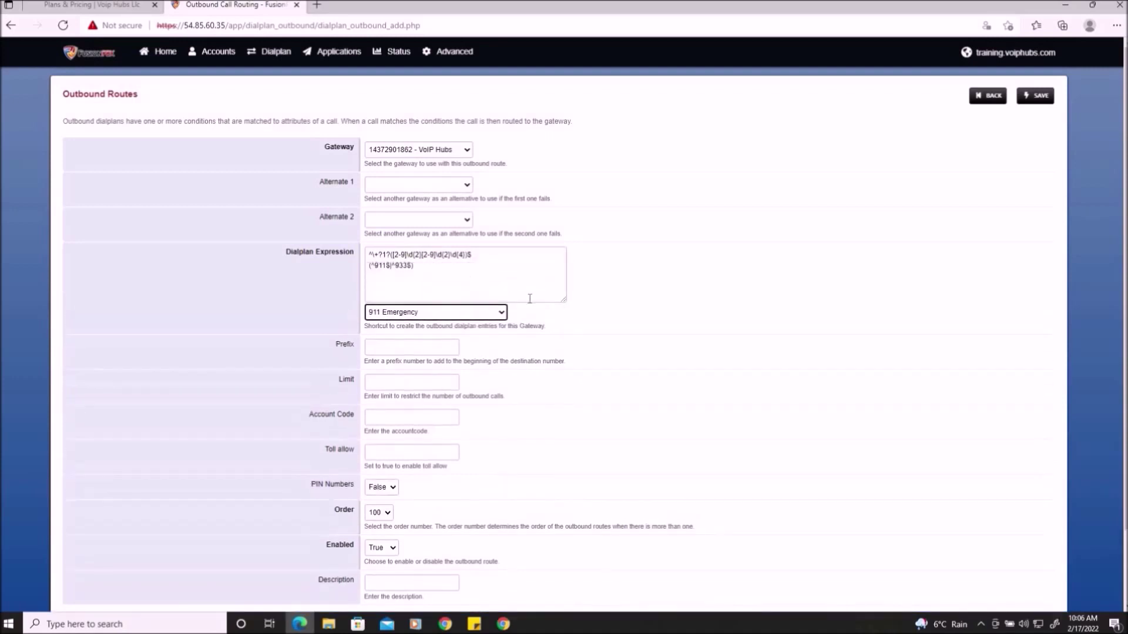
pyautogui.click(486, 290)
pyautogui.hotkey('ctrl', 'a')
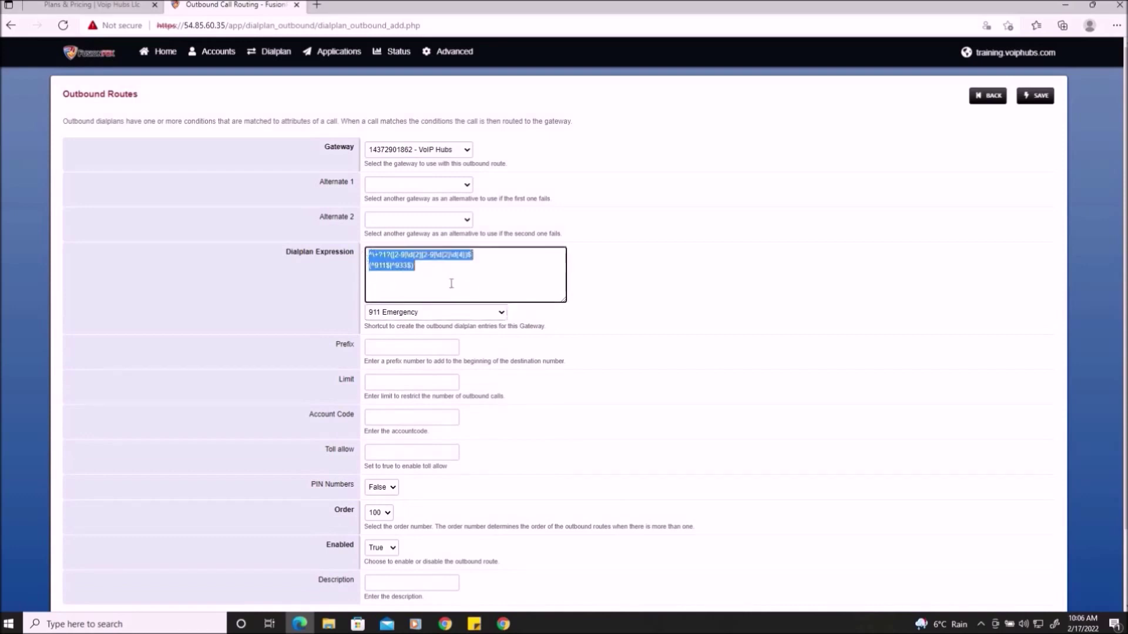
pyautogui.click(452, 284)
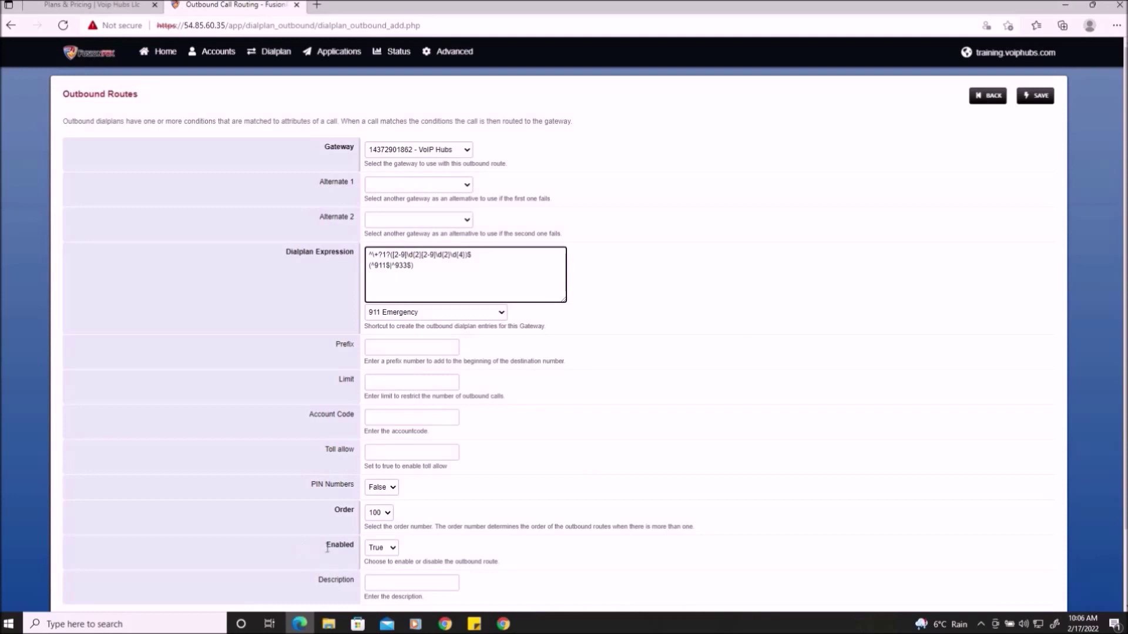
pyautogui.moveTo(323, 546); pyautogui.dragTo(356, 546)
pyautogui.click(1036, 96)
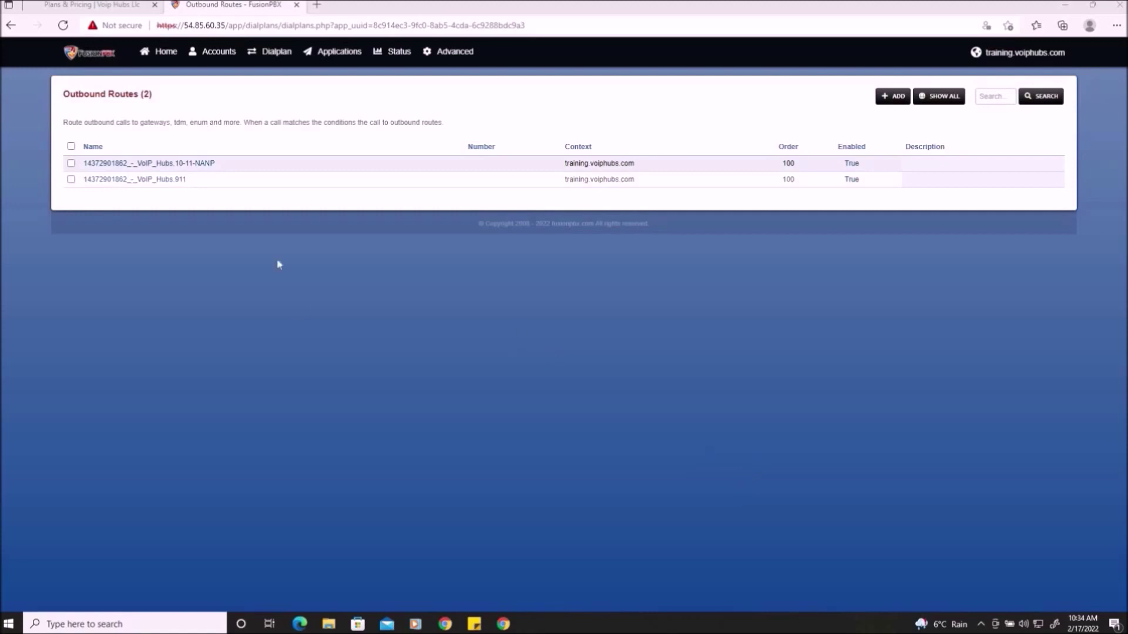
pyautogui.click(212, 163)
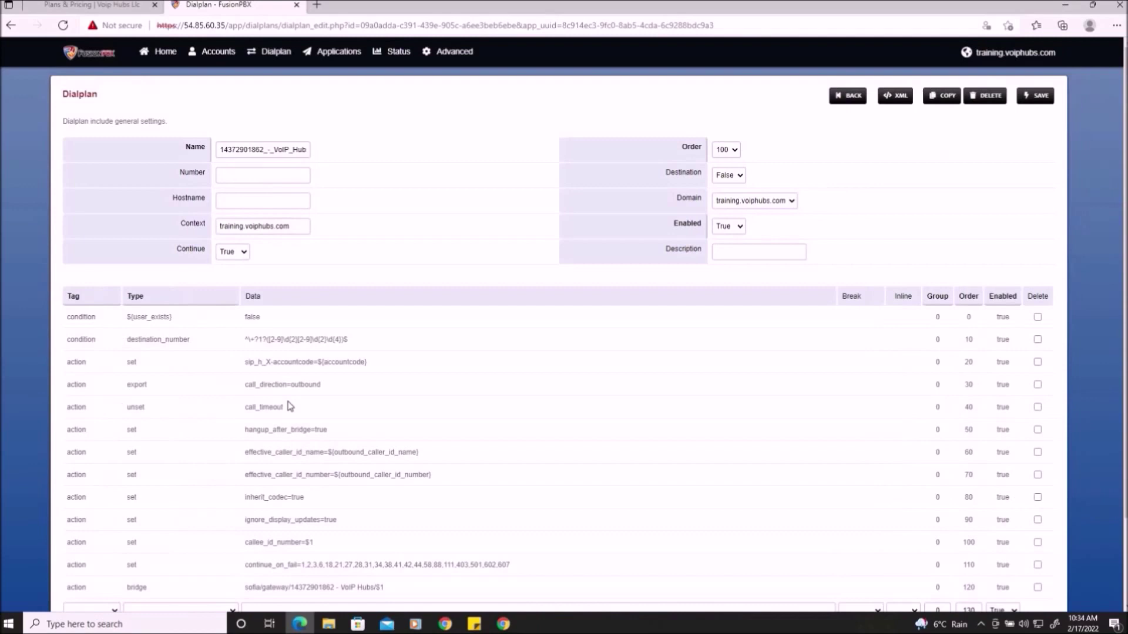
pyautogui.moveTo(176, 249); pyautogui.dragTo(203, 248)
pyautogui.click(308, 262)
pyautogui.click(848, 95)
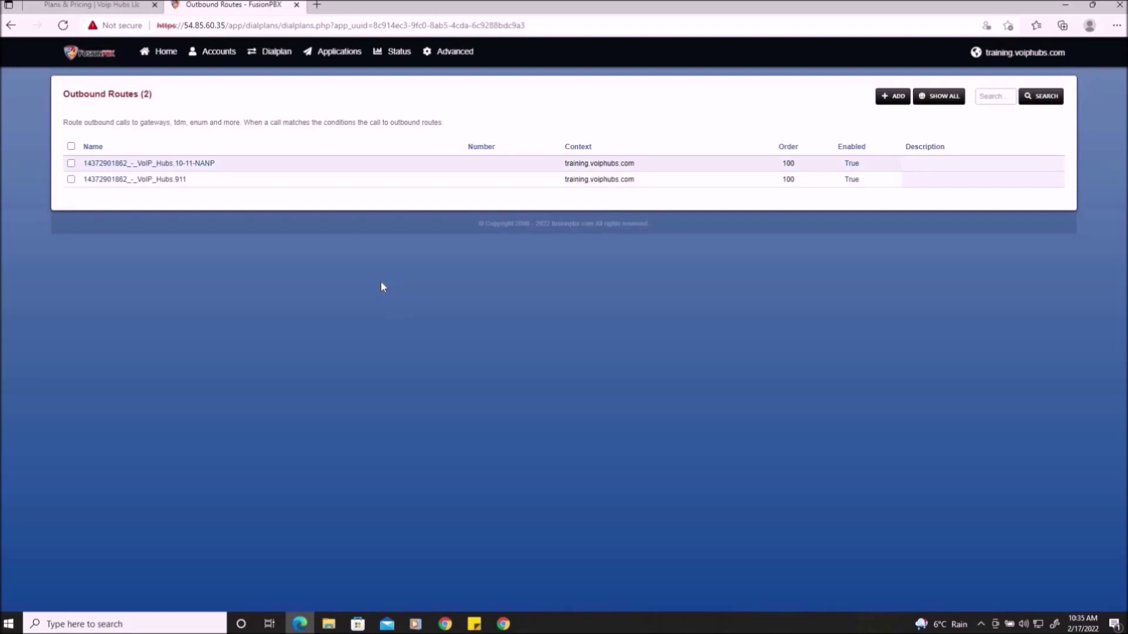
# - Under Applications > Ring Groups, add a group named Main with extension 600
pyautogui.click(339, 56)
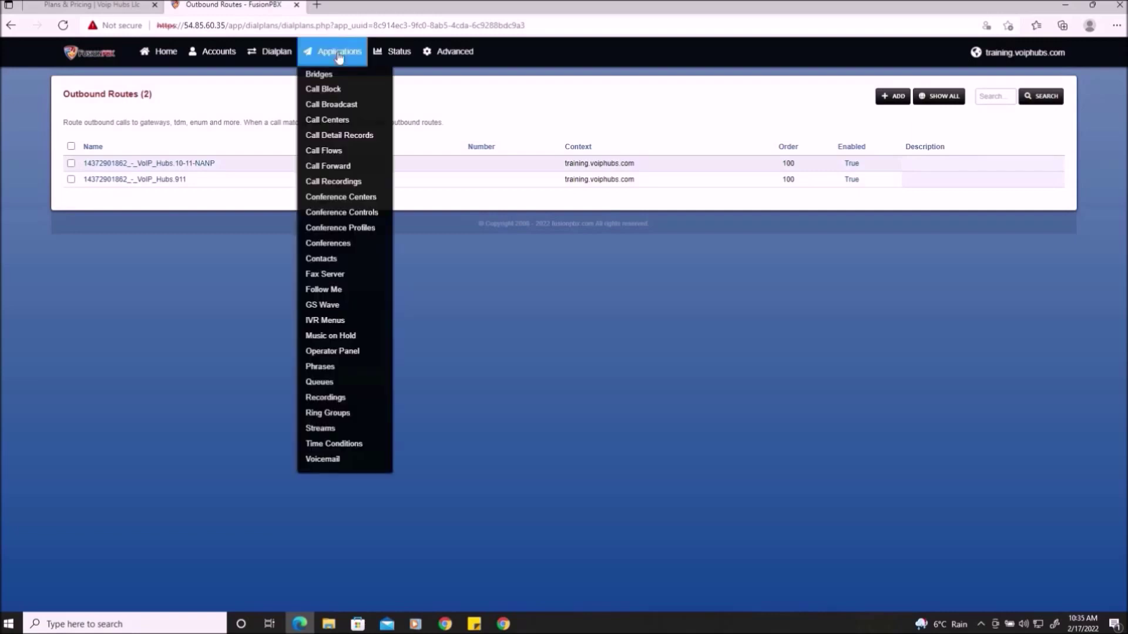
pyautogui.click(333, 413)
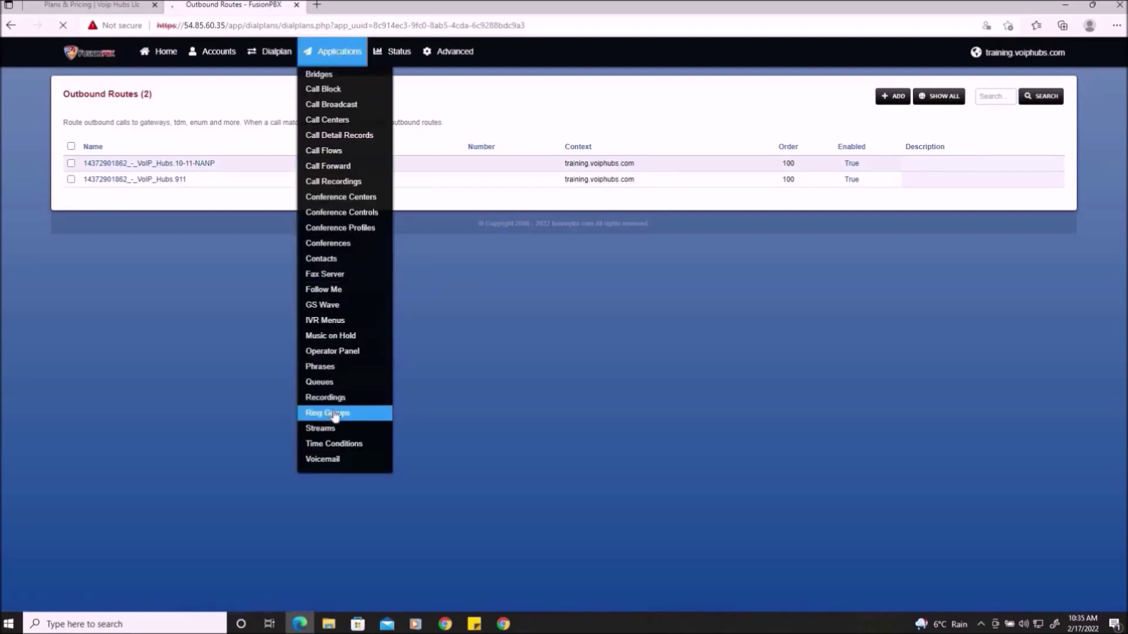
pyautogui.click(886, 99)
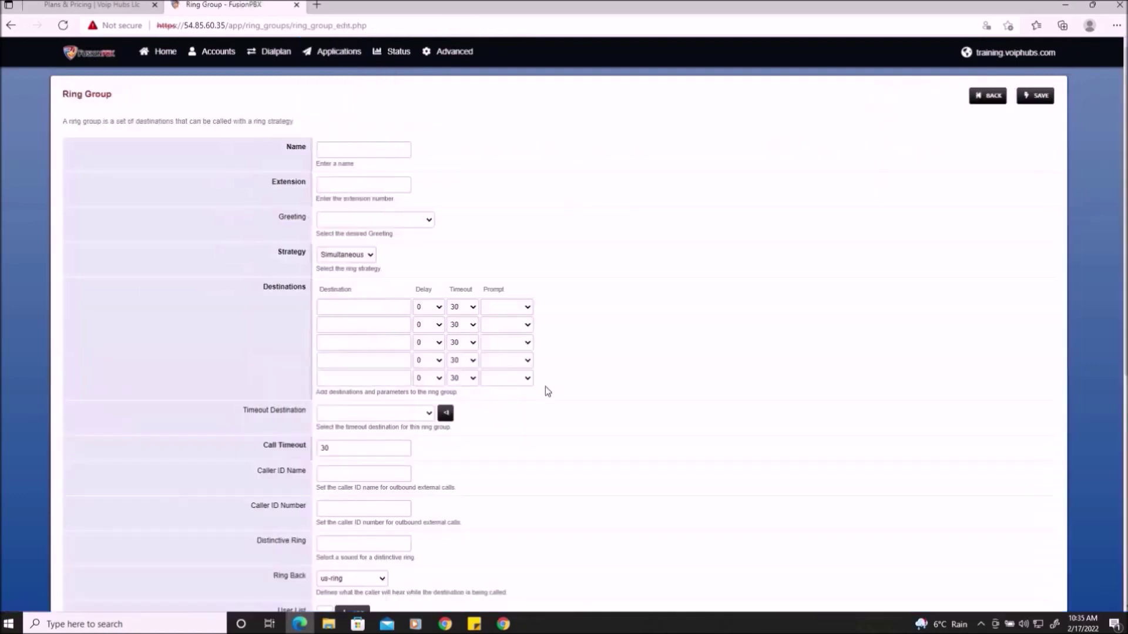
pyautogui.click(388, 147)
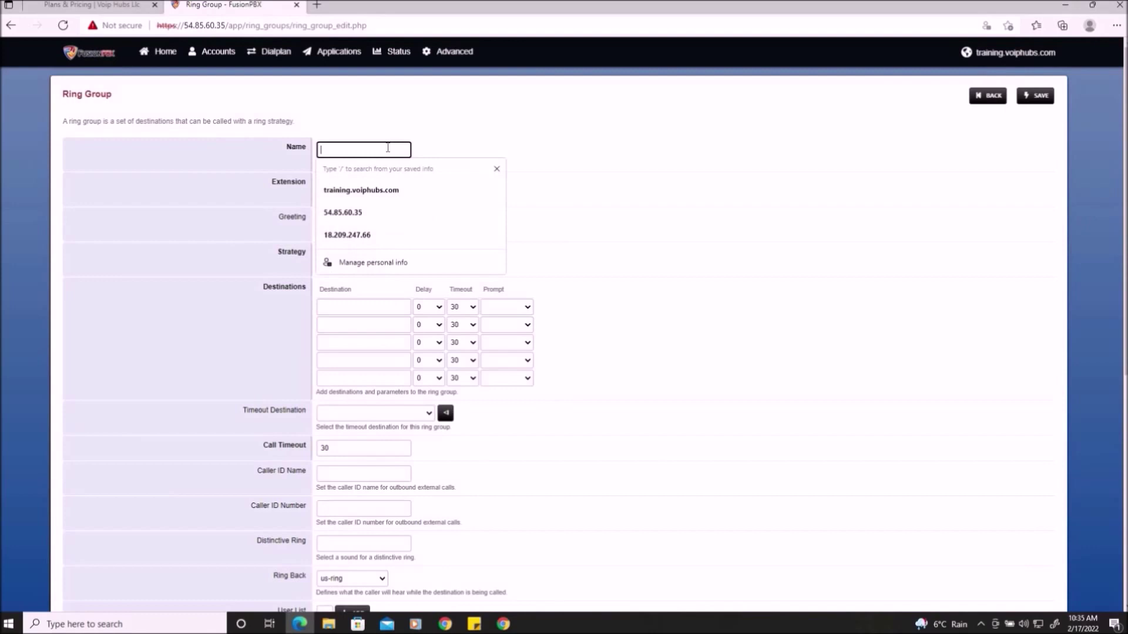
pyautogui.write('Main')
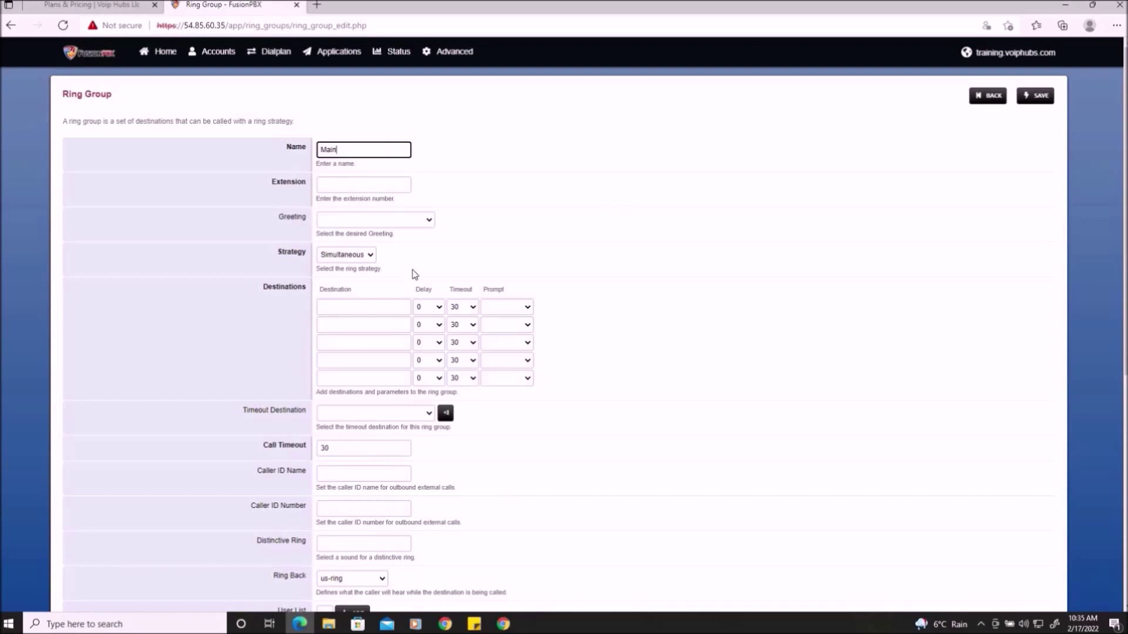
pyautogui.click(327, 185)
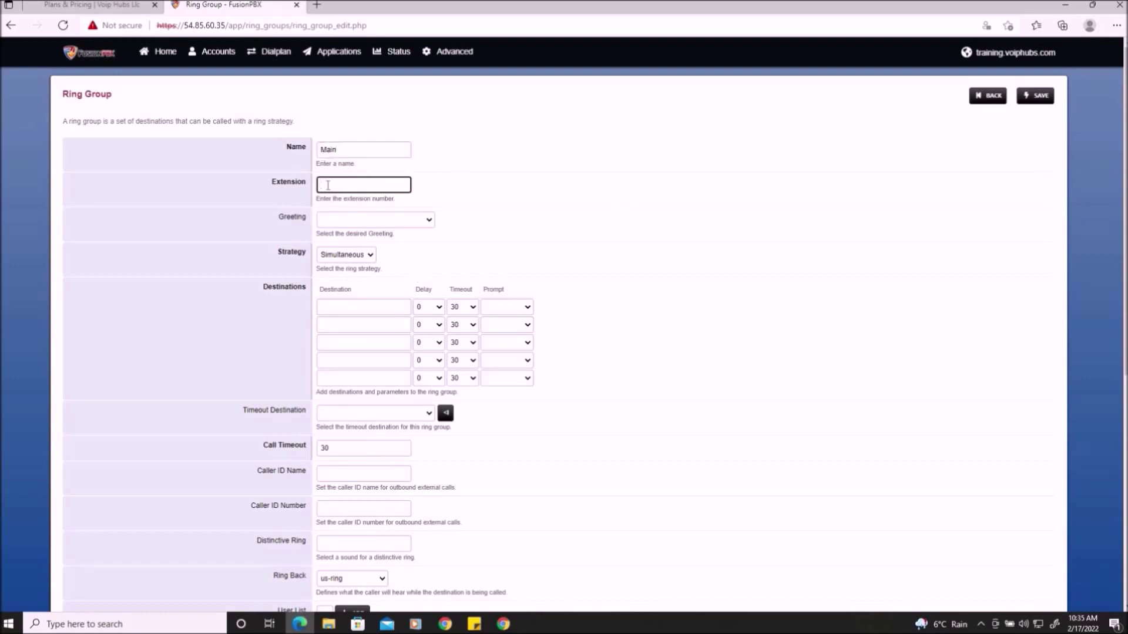
pyautogui.write('600')
pyautogui.click(440, 192)
# - Try the Sequence ring strategy, then settle the Main ring group on Enterprise
pyautogui.click(368, 254)
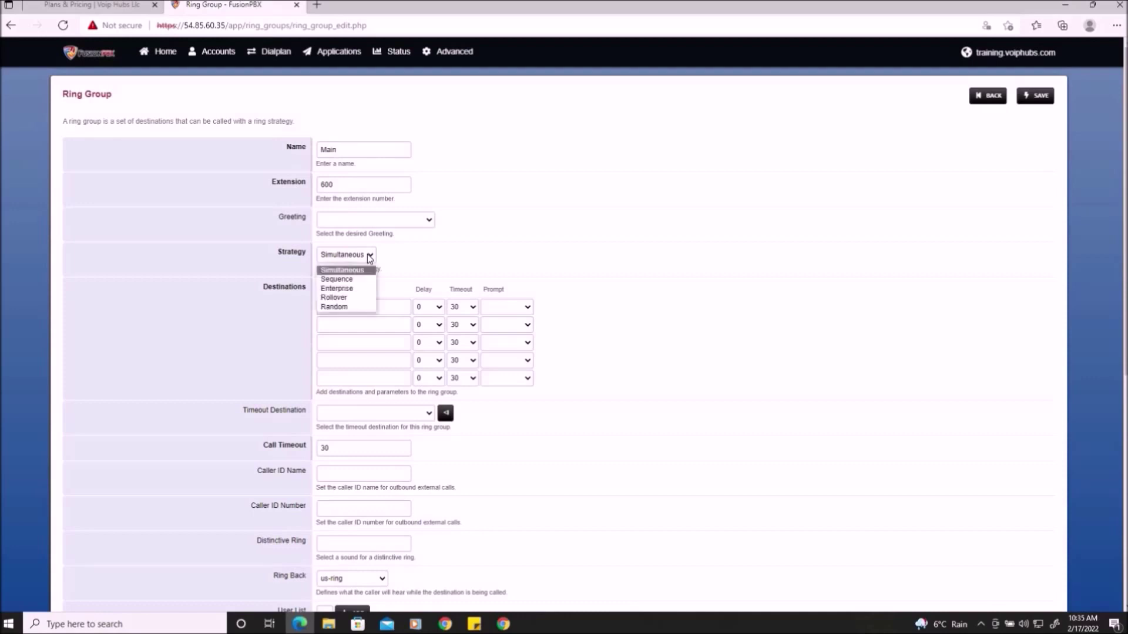
pyautogui.click(626, 311)
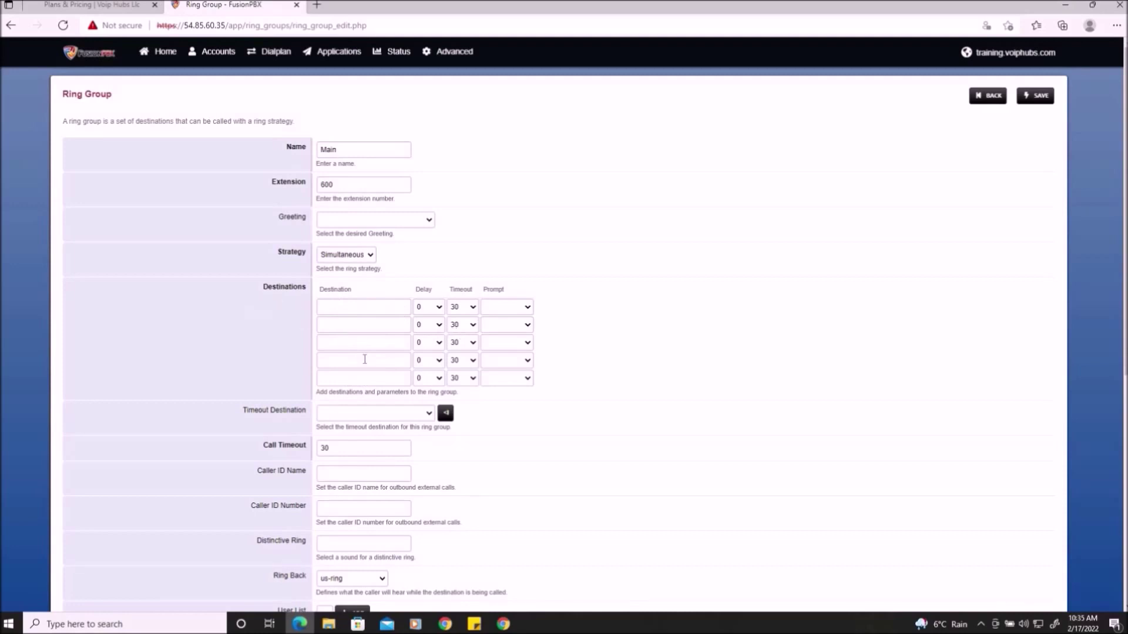
pyautogui.click(369, 257)
pyautogui.click(357, 279)
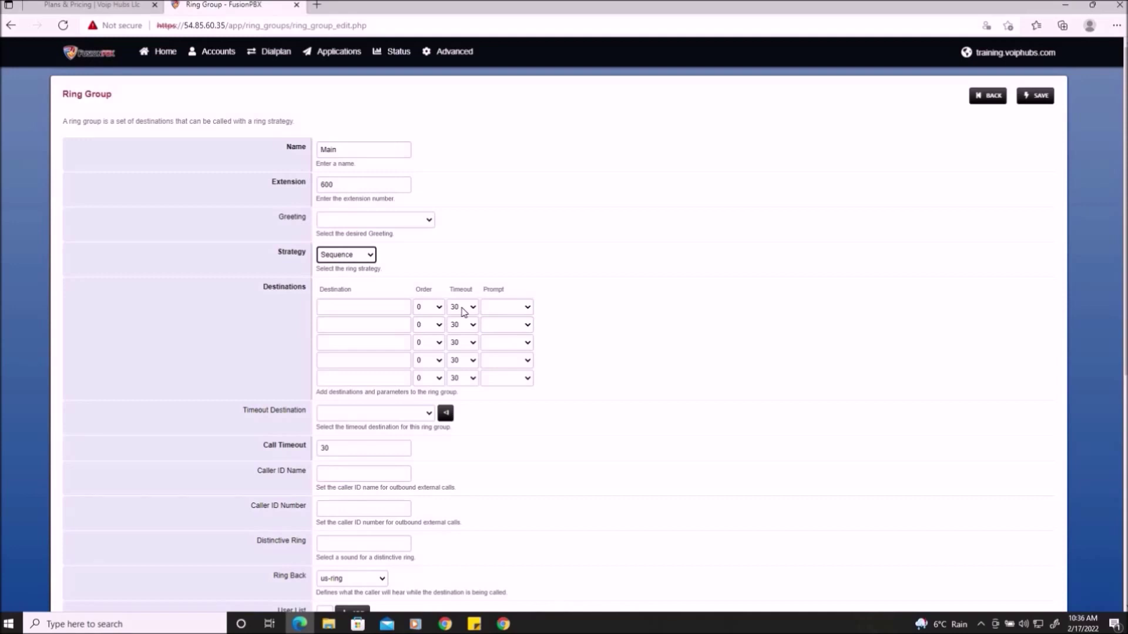
pyautogui.click(367, 255)
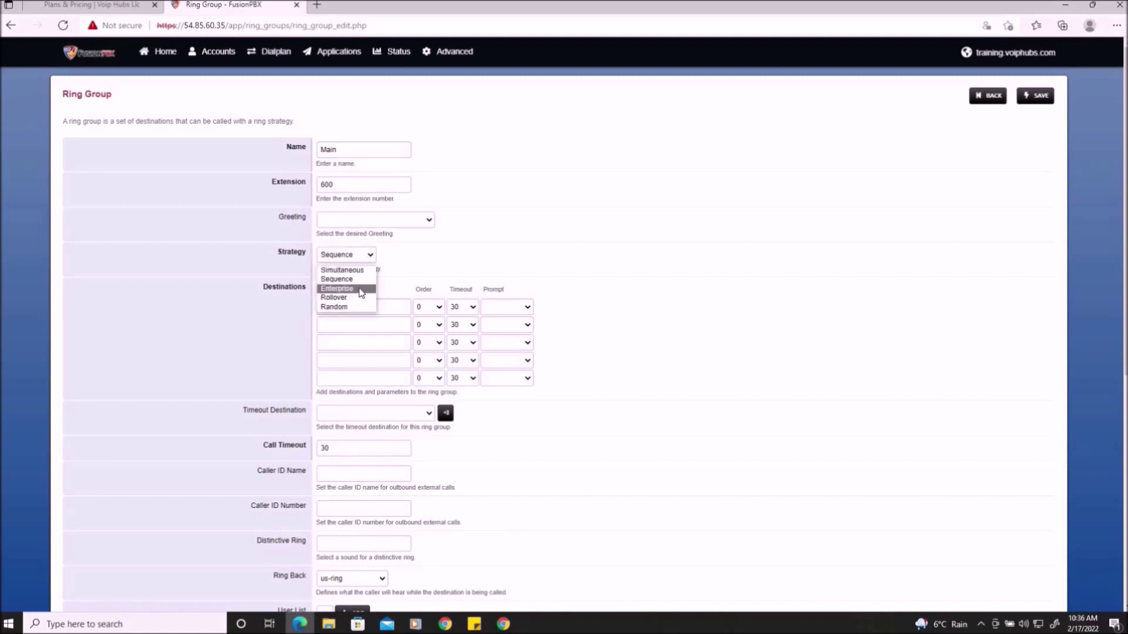
pyautogui.click(361, 290)
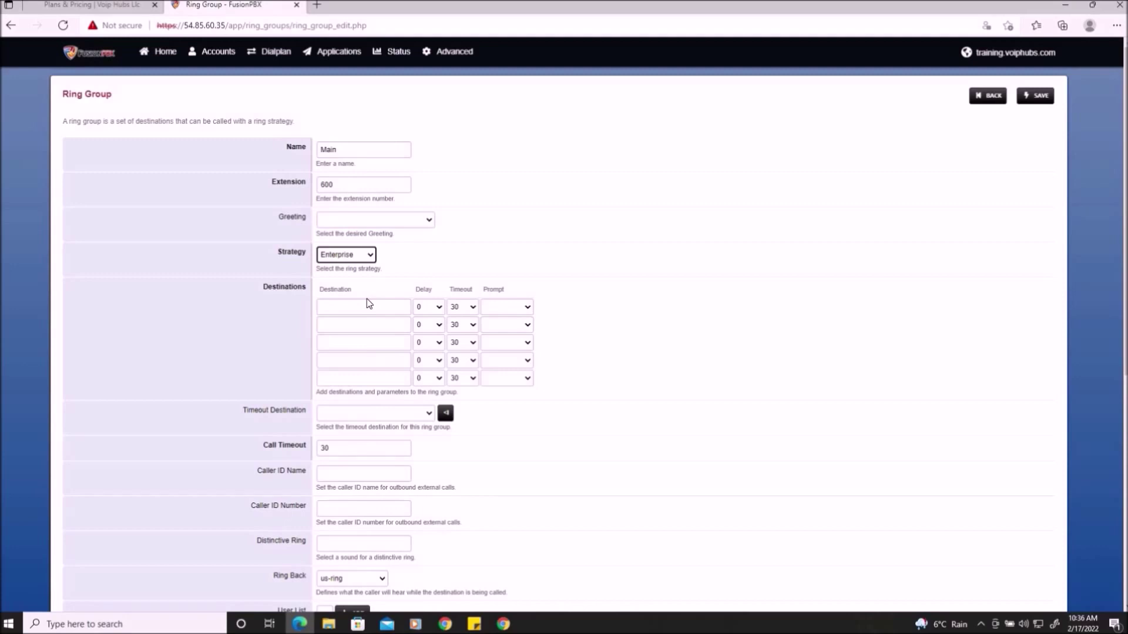
pyautogui.click(401, 259)
pyautogui.click(352, 260)
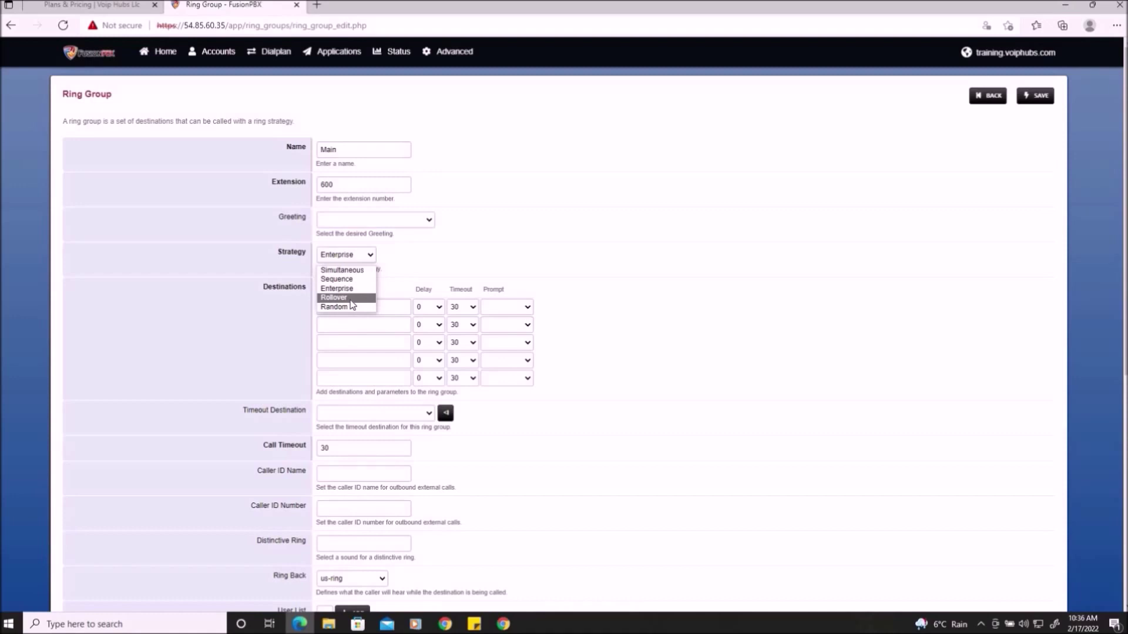
pyautogui.click(503, 240)
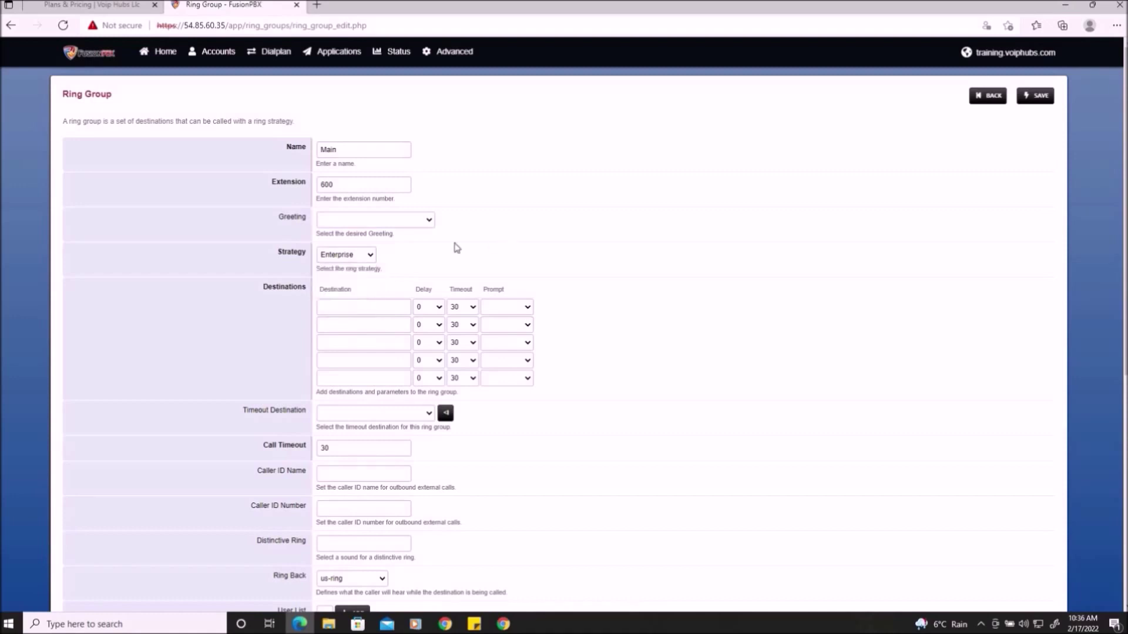
pyautogui.click(362, 257)
pyautogui.click(464, 260)
# - Enter extensions 100, 101 and 102 as the ring group's first three destinations
pyautogui.click(360, 306)
pyautogui.write('100')
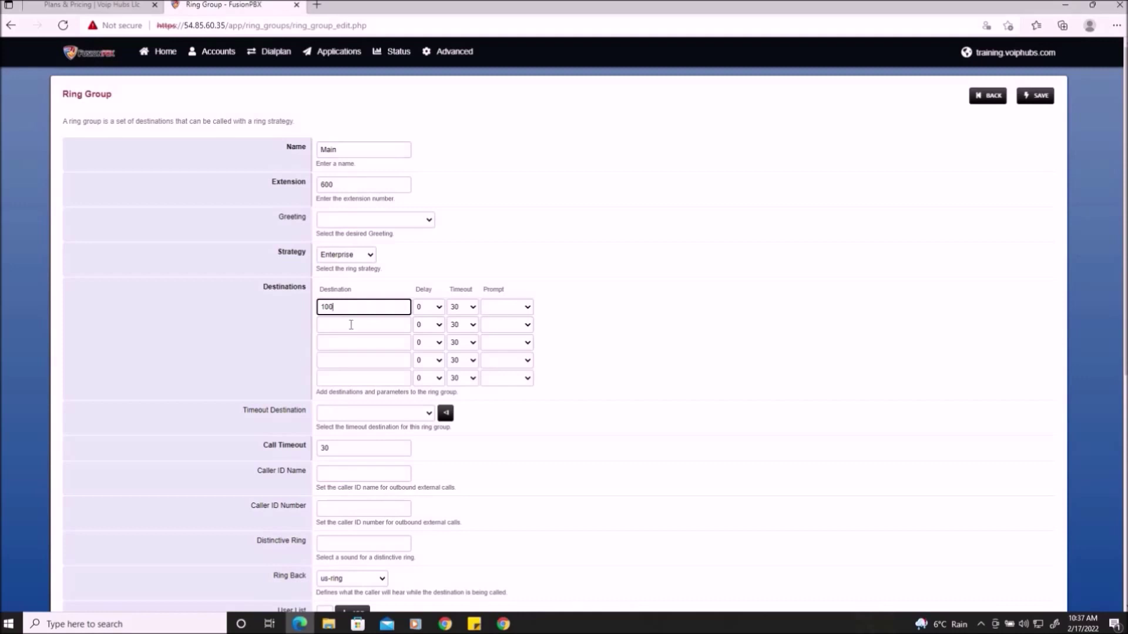
pyautogui.click(351, 325)
pyautogui.write('101')
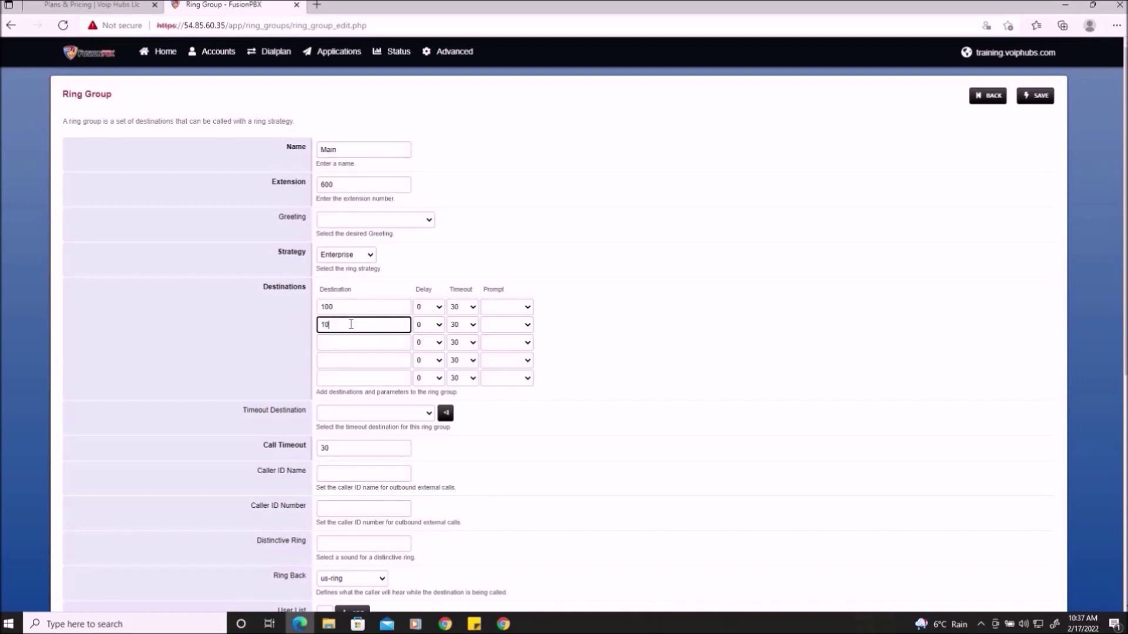
pyautogui.click(344, 345)
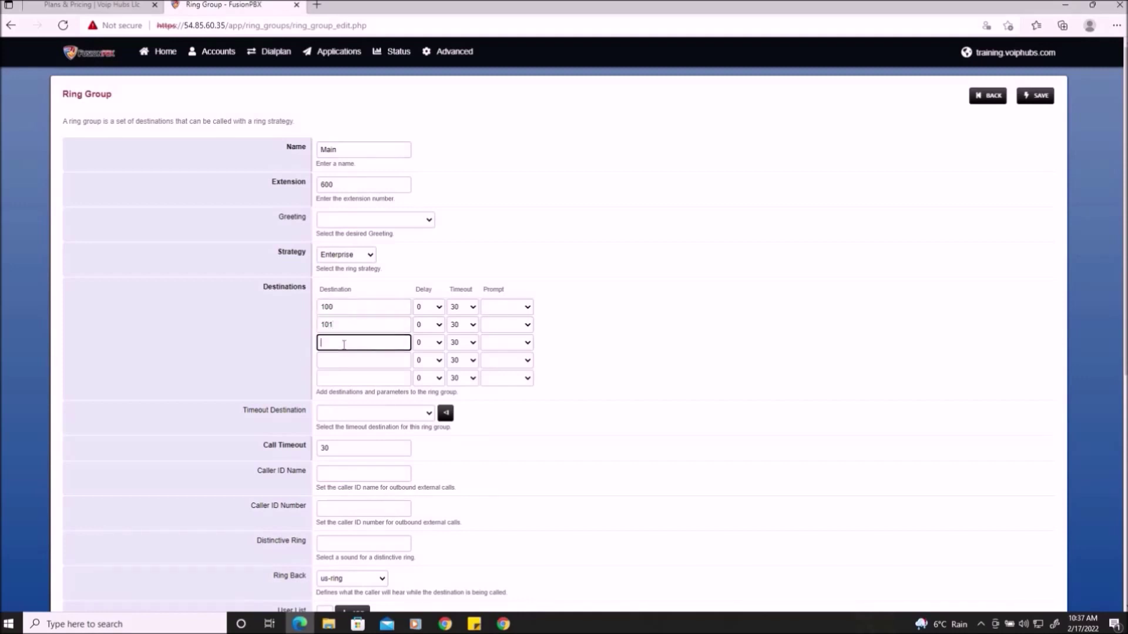
pyautogui.write('102')
pyautogui.click(588, 329)
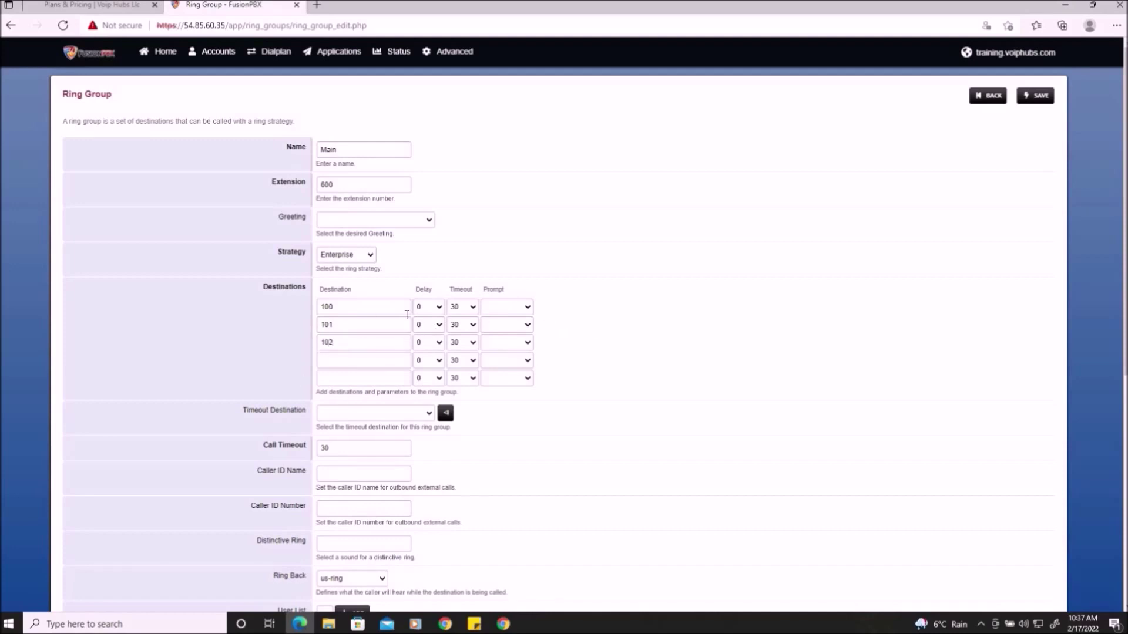
# - Switch the ring strategy back to Simultaneous and review the timeout destination options
pyautogui.click(368, 257)
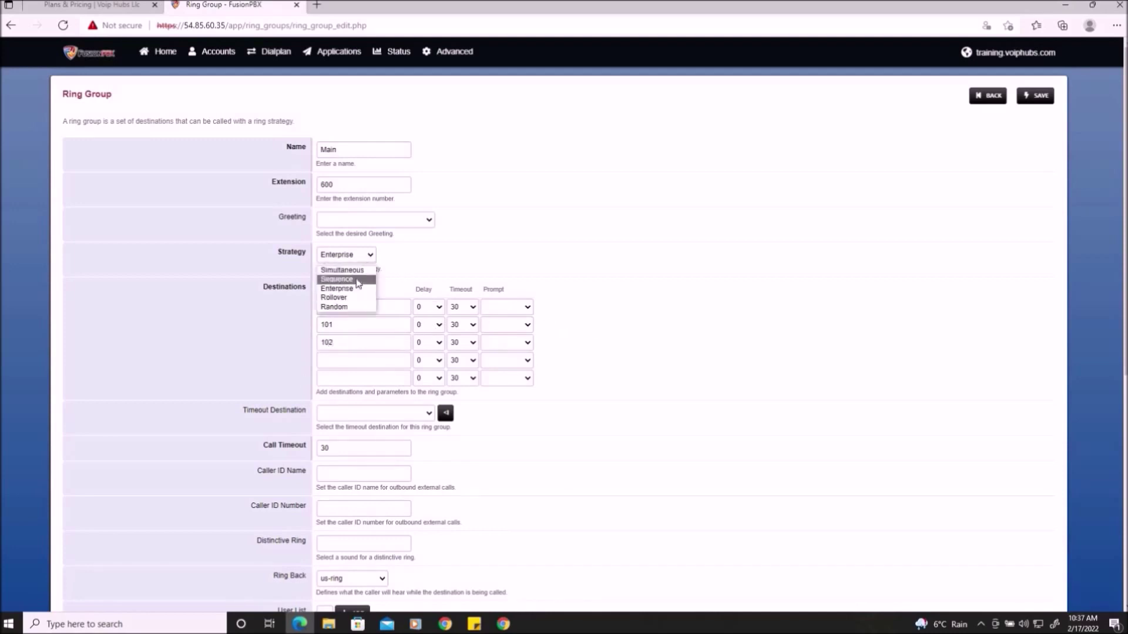
pyautogui.click(356, 270)
pyautogui.click(604, 320)
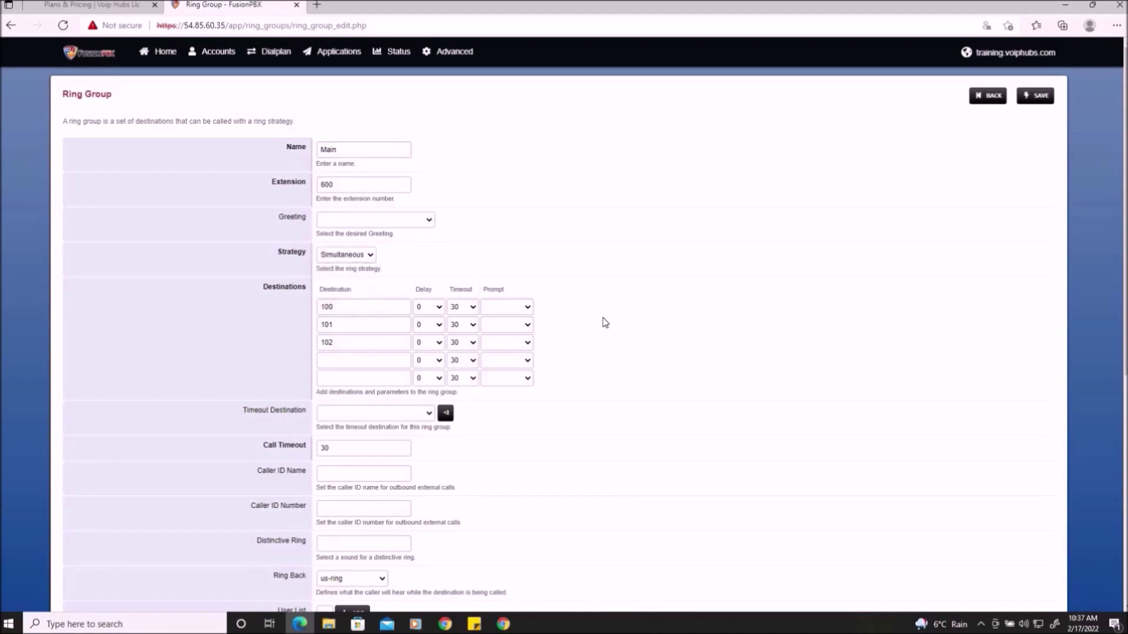
pyautogui.scroll(-2, 605, 323)
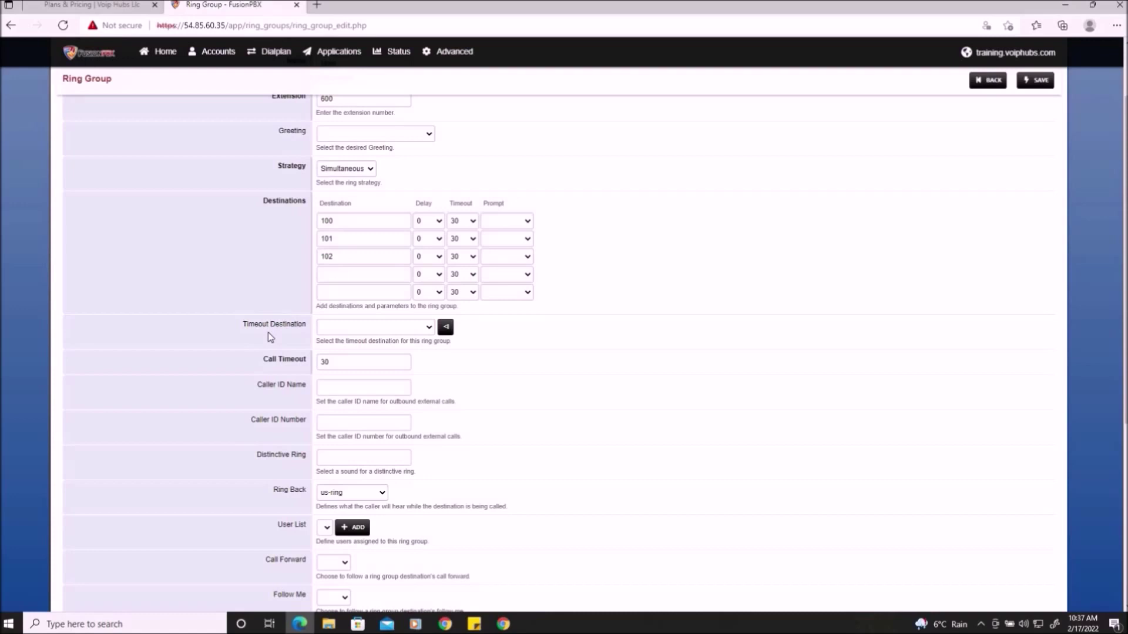
pyautogui.click(421, 329)
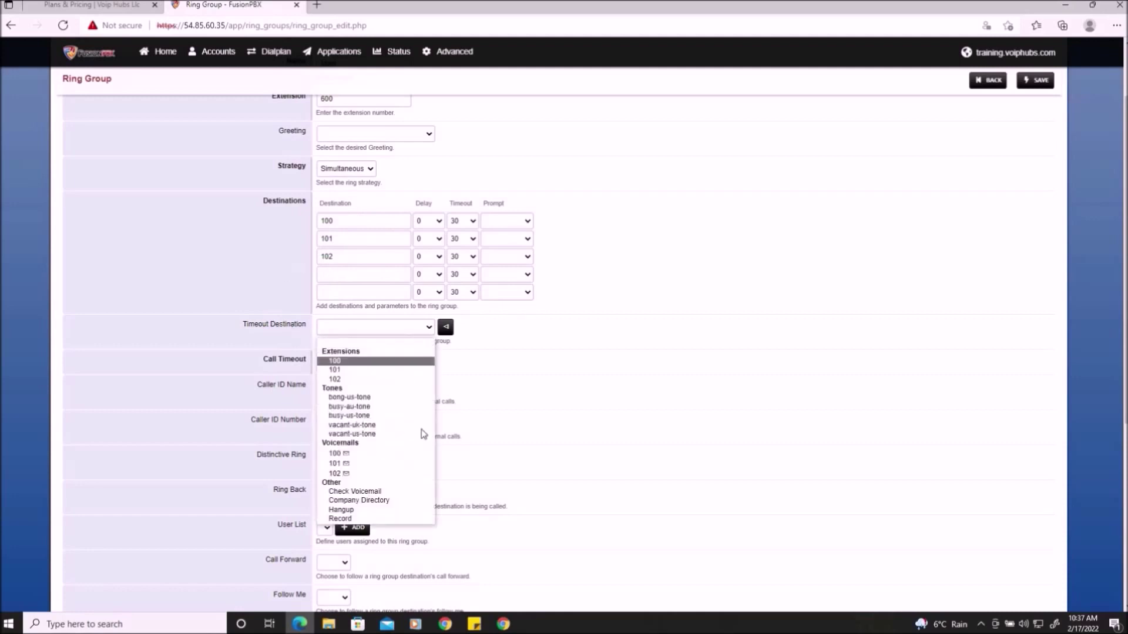
pyautogui.click(670, 342)
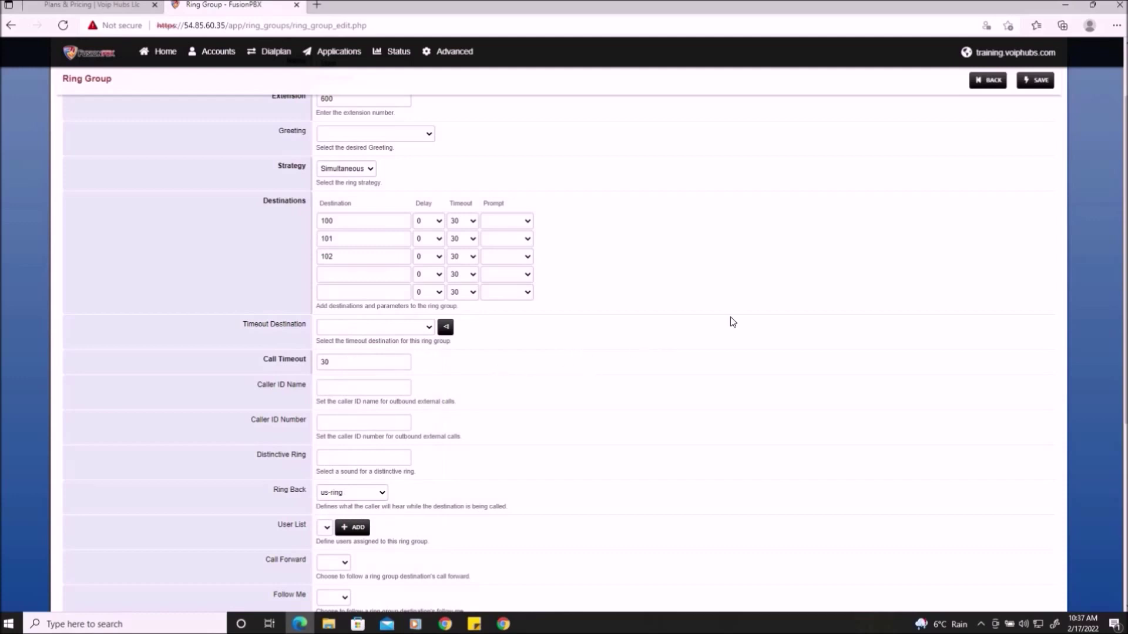
# - Save the Main ring group and confirm 600 Main now appears among timeout destinations
pyautogui.click(1046, 83)
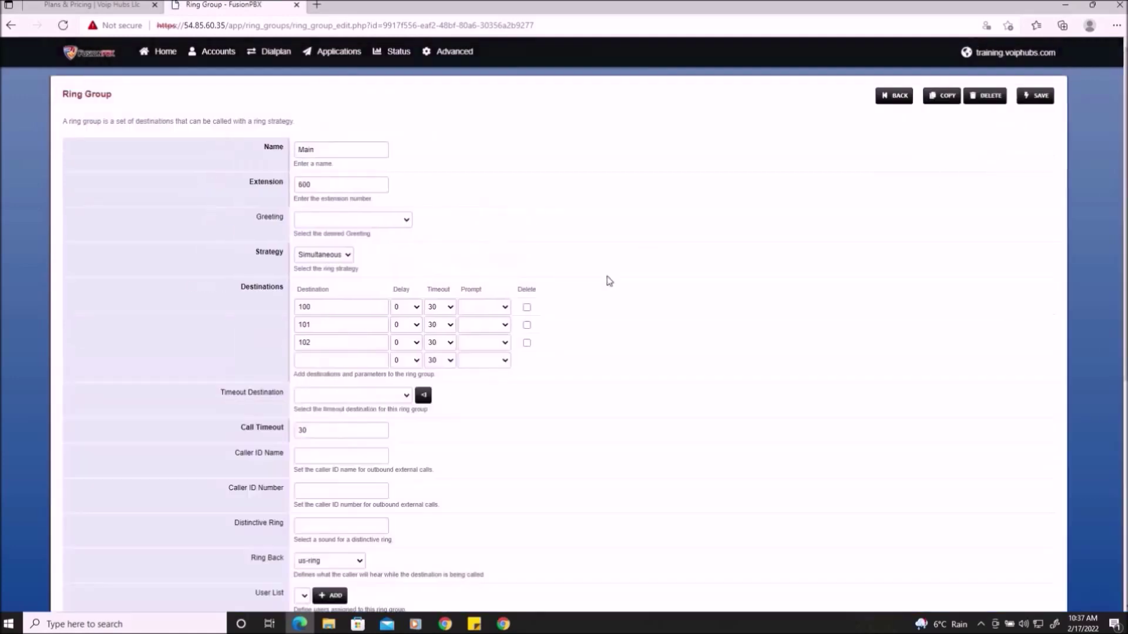
pyautogui.click(327, 397)
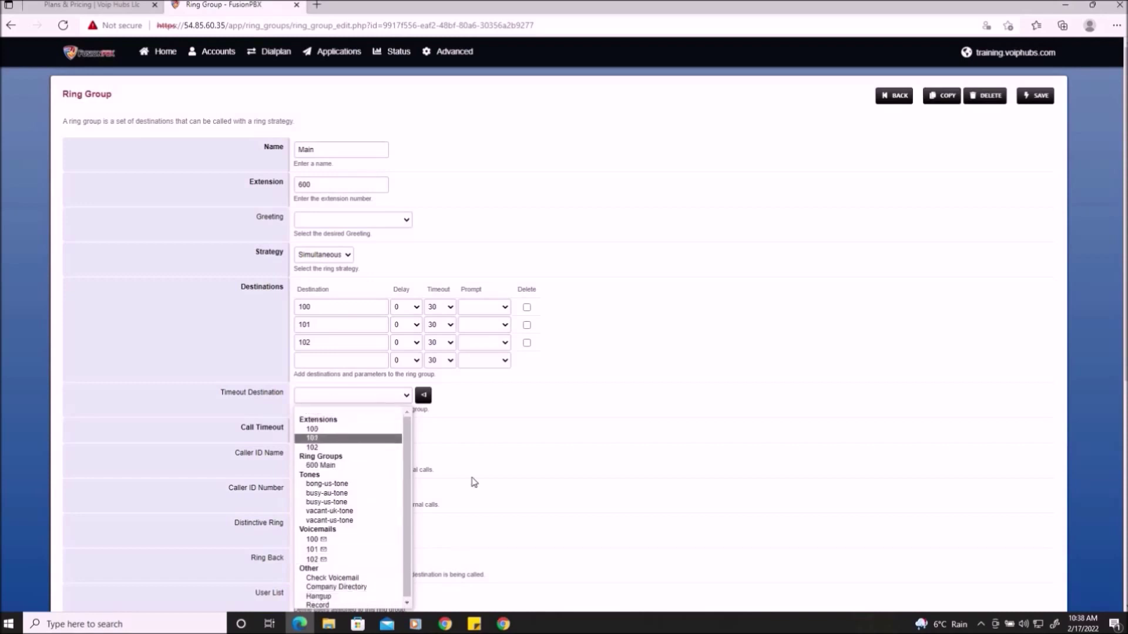
pyautogui.click(572, 420)
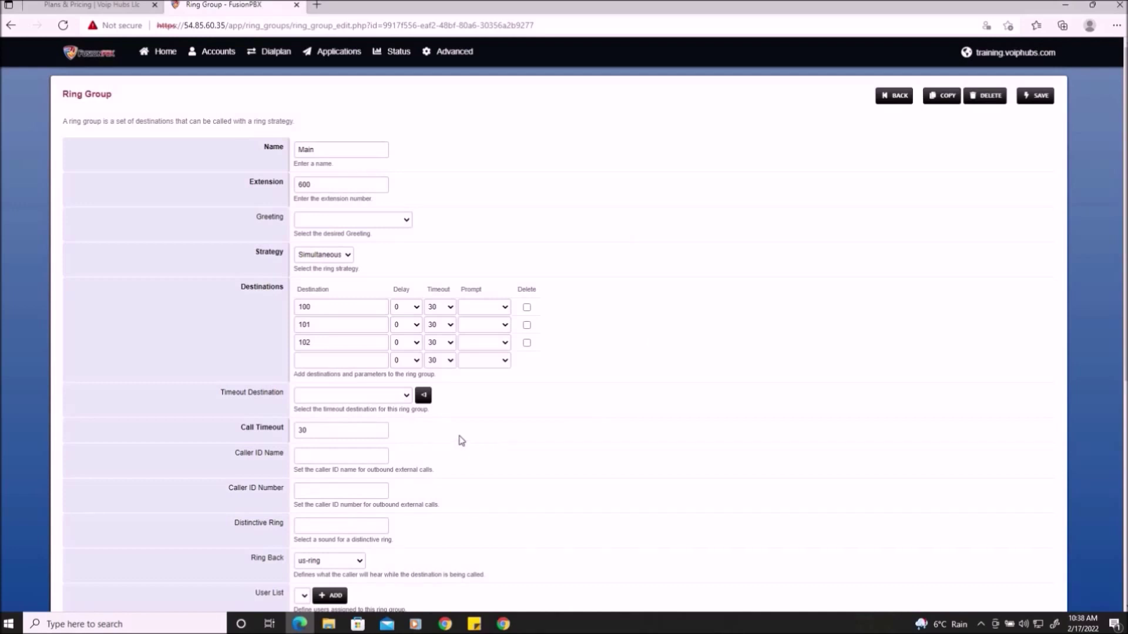
# - Set the ring group's timeout destination to extension 100's voicemail
pyautogui.scroll(-2, 585, 473)
pyautogui.scroll(-3, 586, 474)
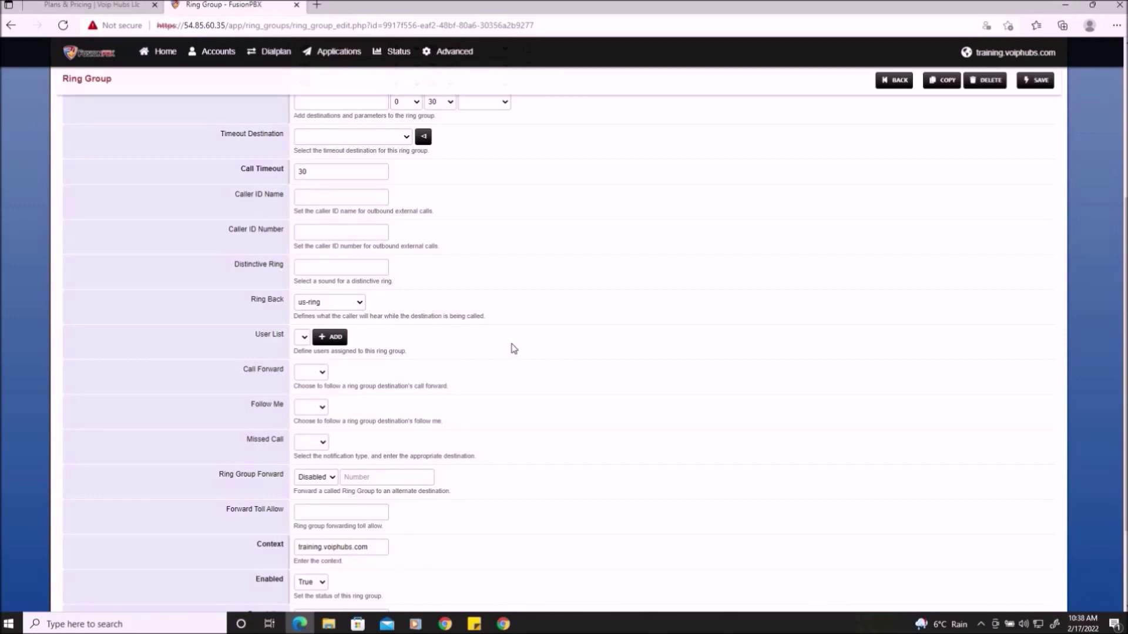
pyautogui.scroll(3, 513, 349)
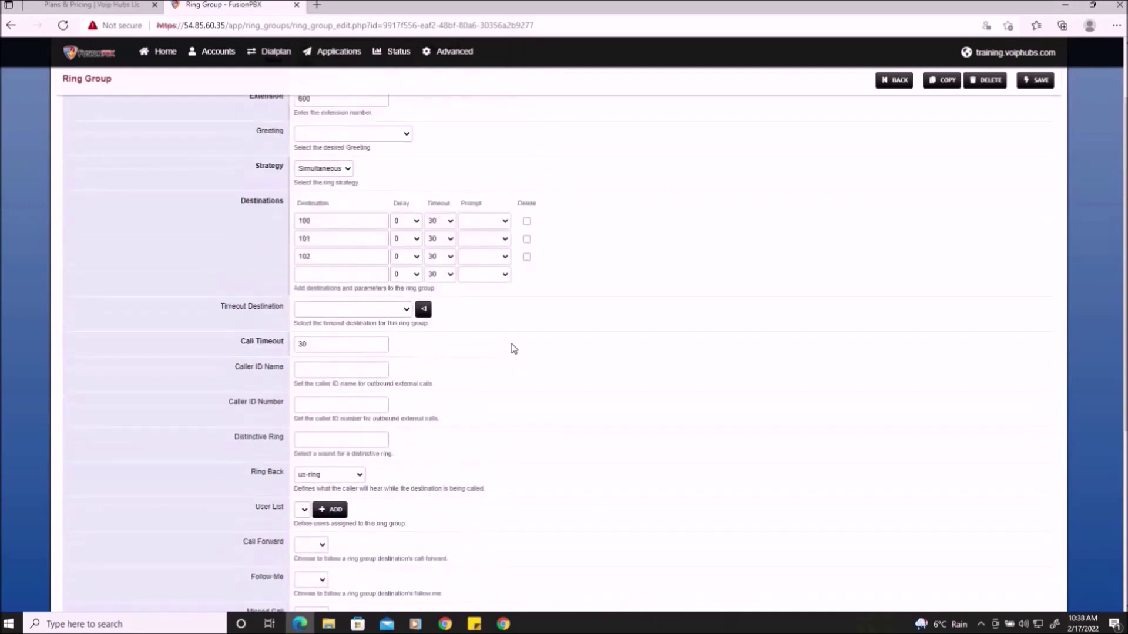
pyautogui.click(359, 311)
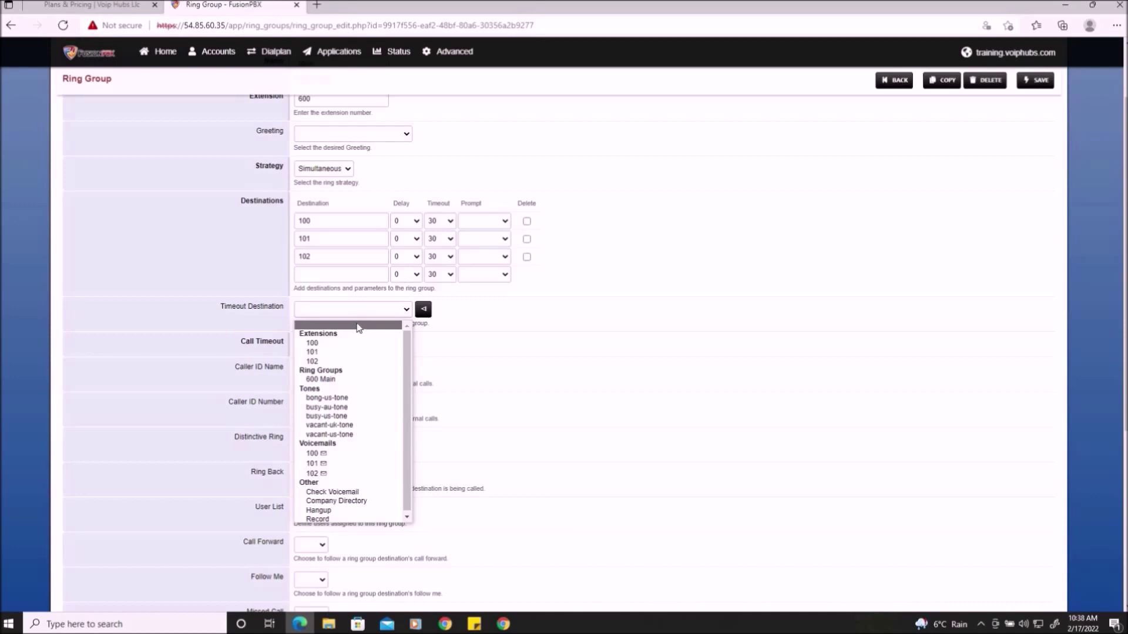
pyautogui.click(339, 455)
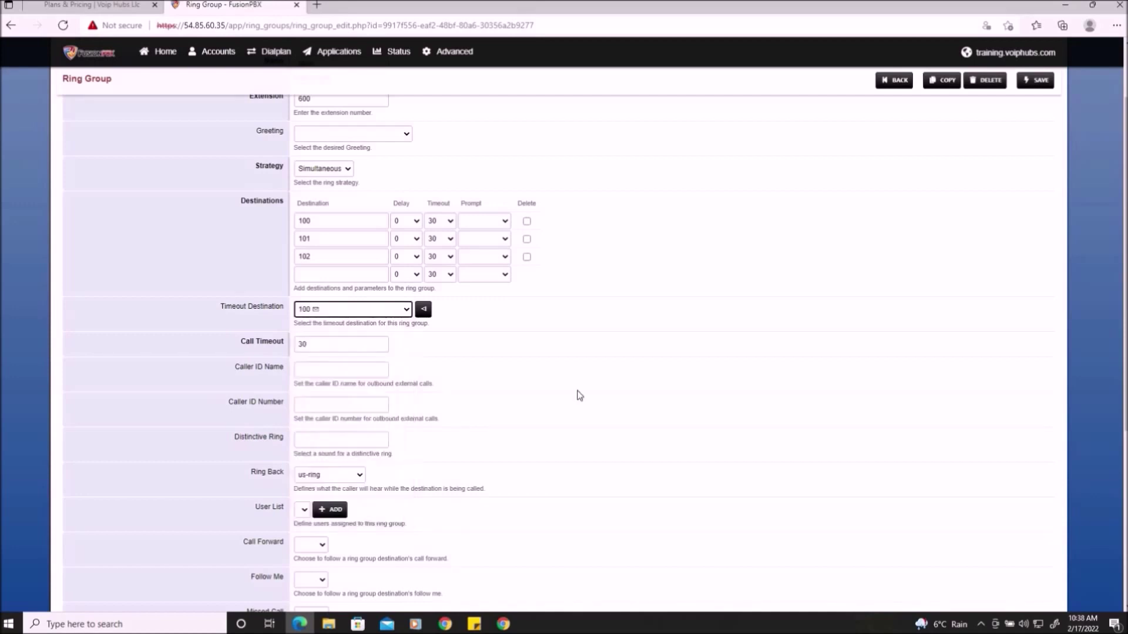
pyautogui.scroll(-2, 578, 393)
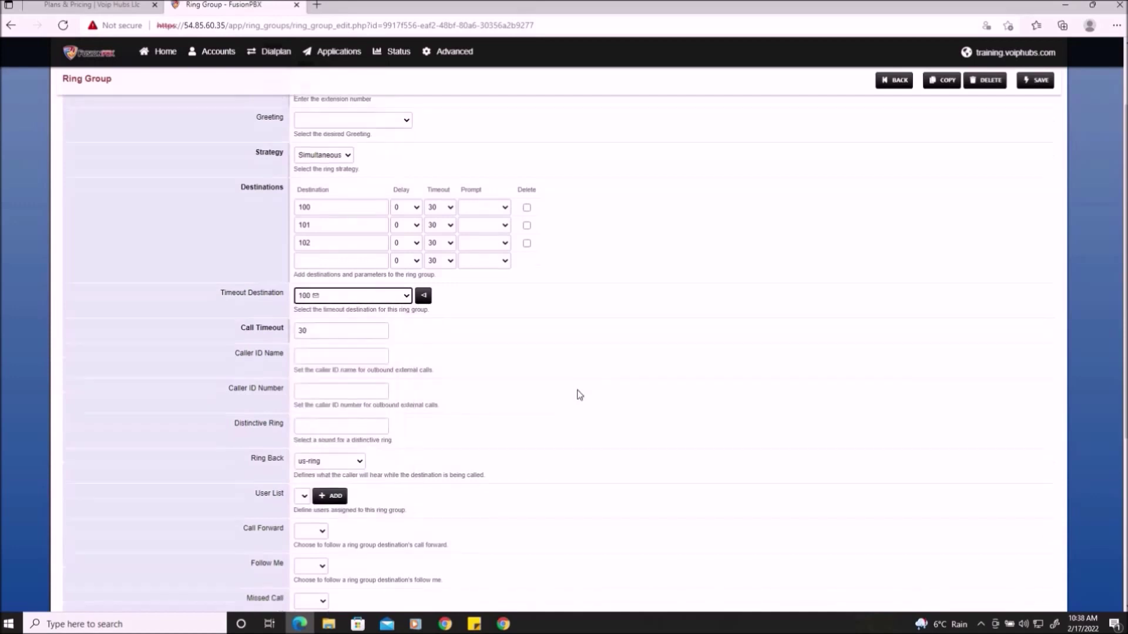
# - Keep Ring Back on us-ring and save the Main ring group on extension 600
pyautogui.click(270, 390)
pyautogui.tripleClick(270, 390)
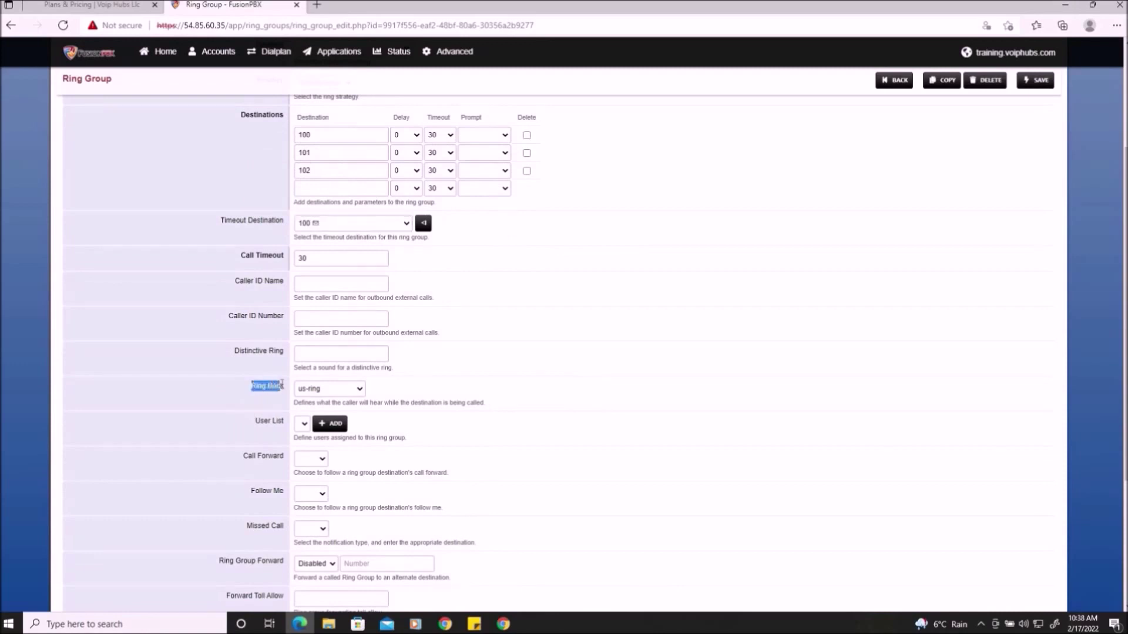
pyautogui.click(345, 390)
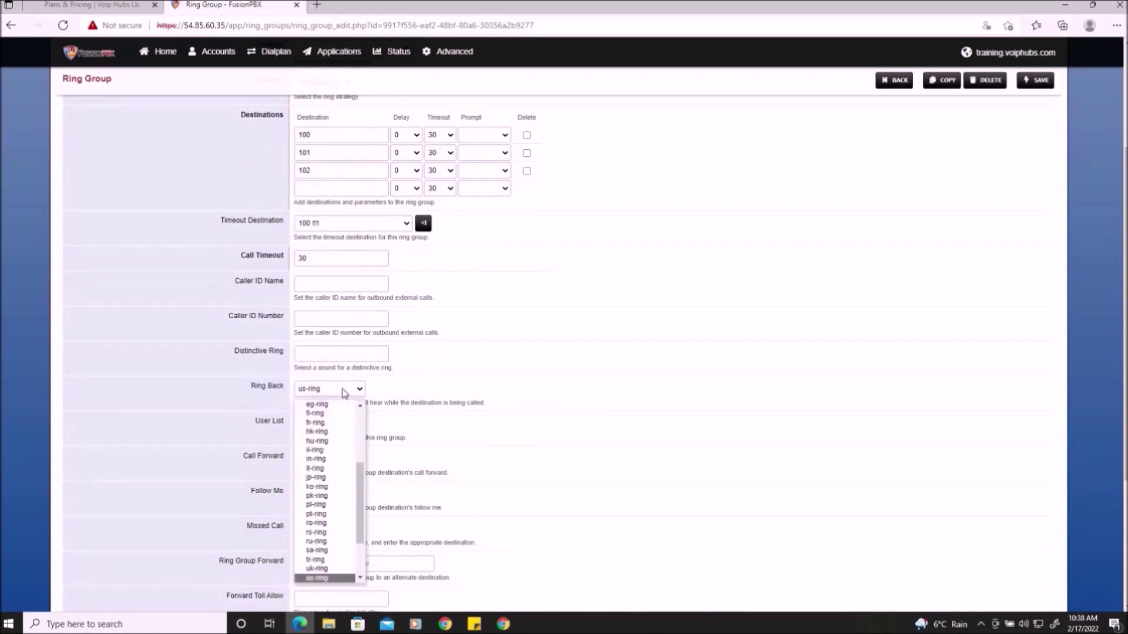
pyautogui.moveTo(361, 474); pyautogui.dragTo(365, 404)
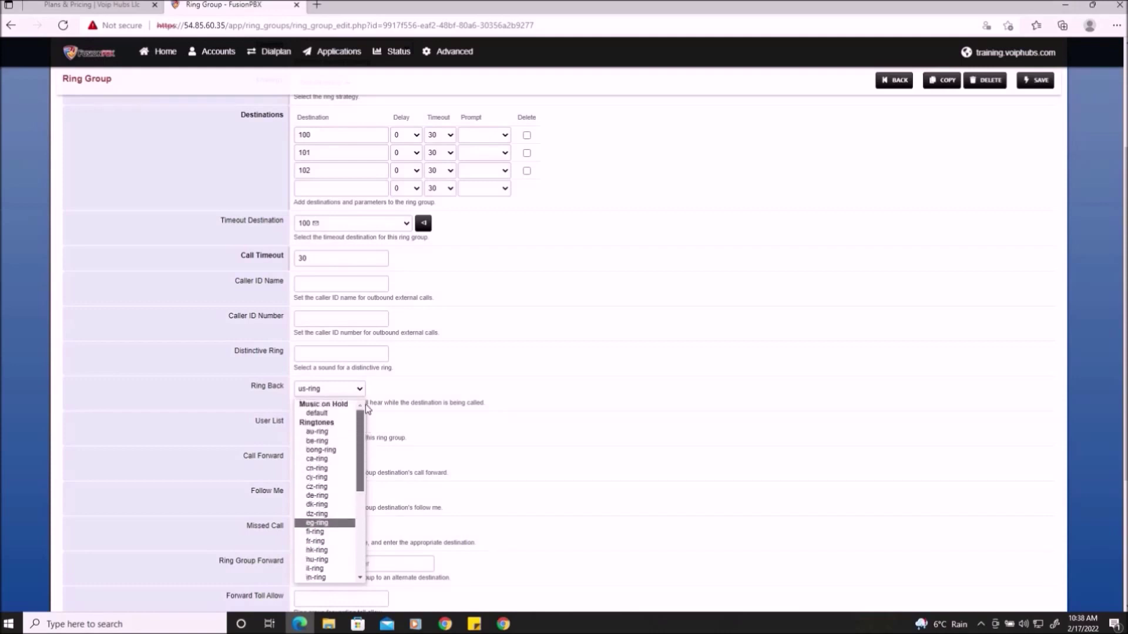
pyautogui.moveTo(355, 474); pyautogui.dragTo(364, 418)
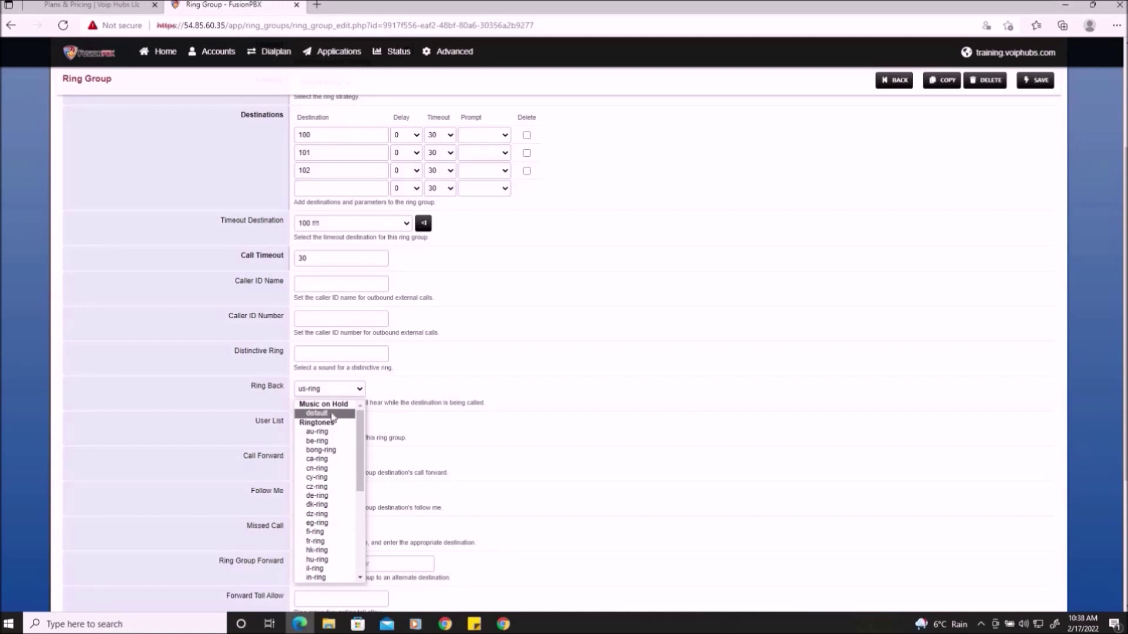
pyautogui.click(713, 411)
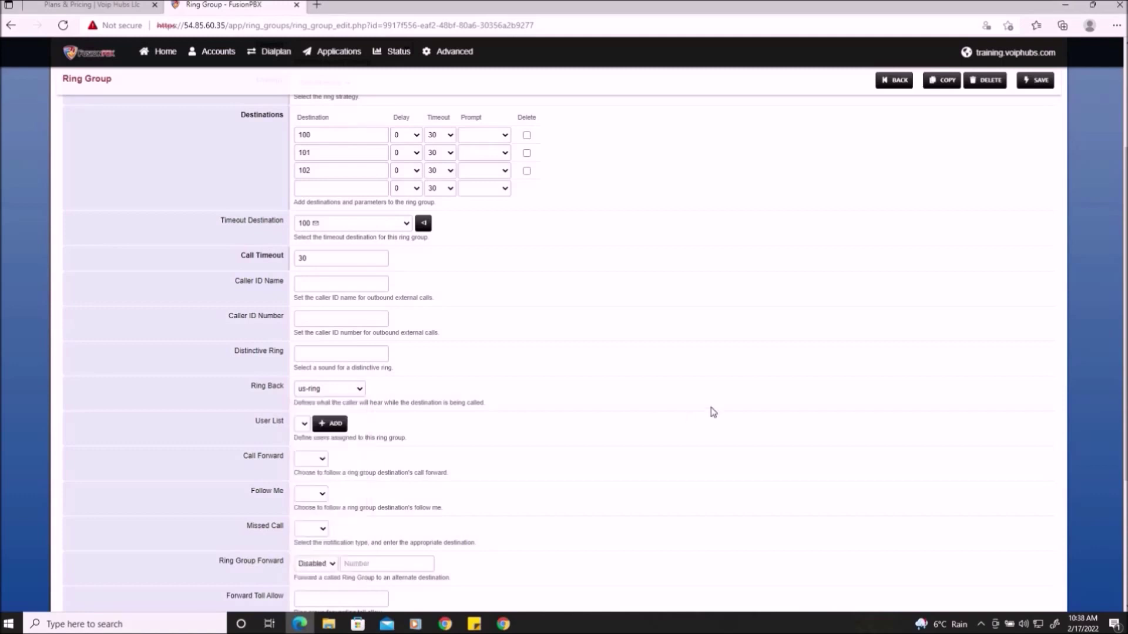
pyautogui.scroll(-3, 711, 404)
pyautogui.scroll(5, 709, 402)
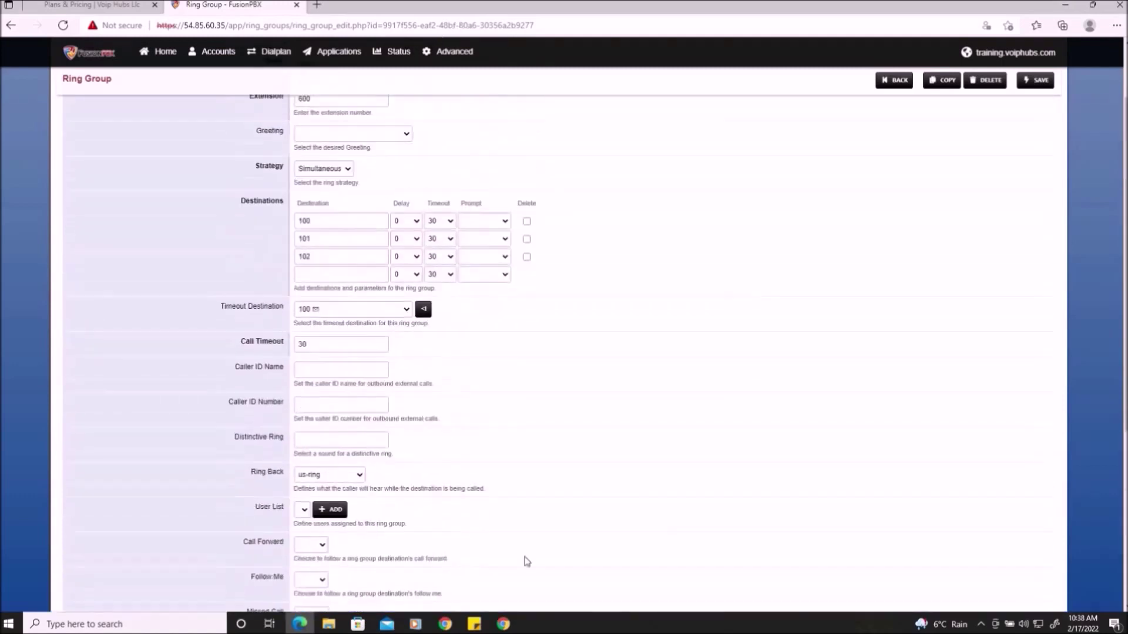
pyautogui.scroll(2, 820, 360)
pyautogui.click(1035, 96)
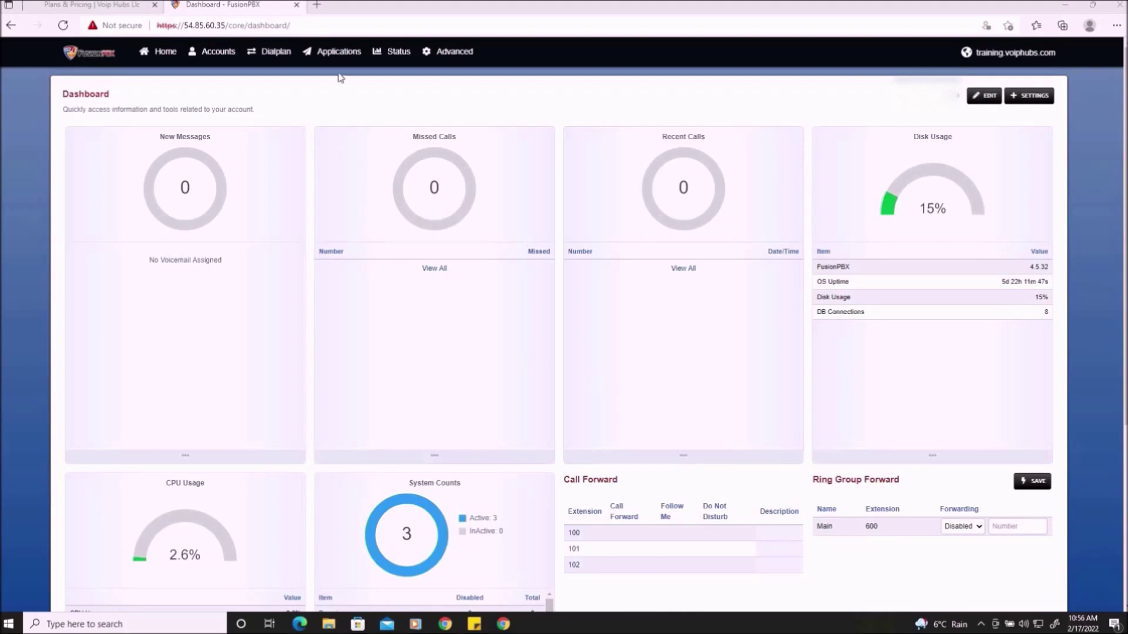
# - Open Applications > Recordings and check the IVR Greeting recording (IVR_Greeting.wav)
pyautogui.click(337, 53)
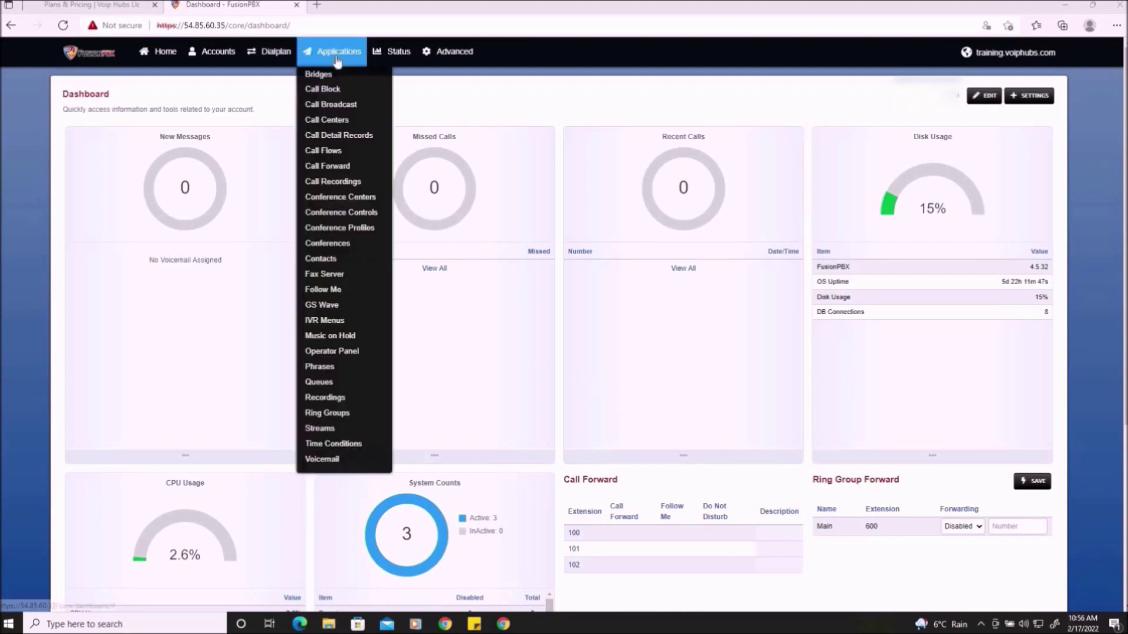
pyautogui.click(342, 404)
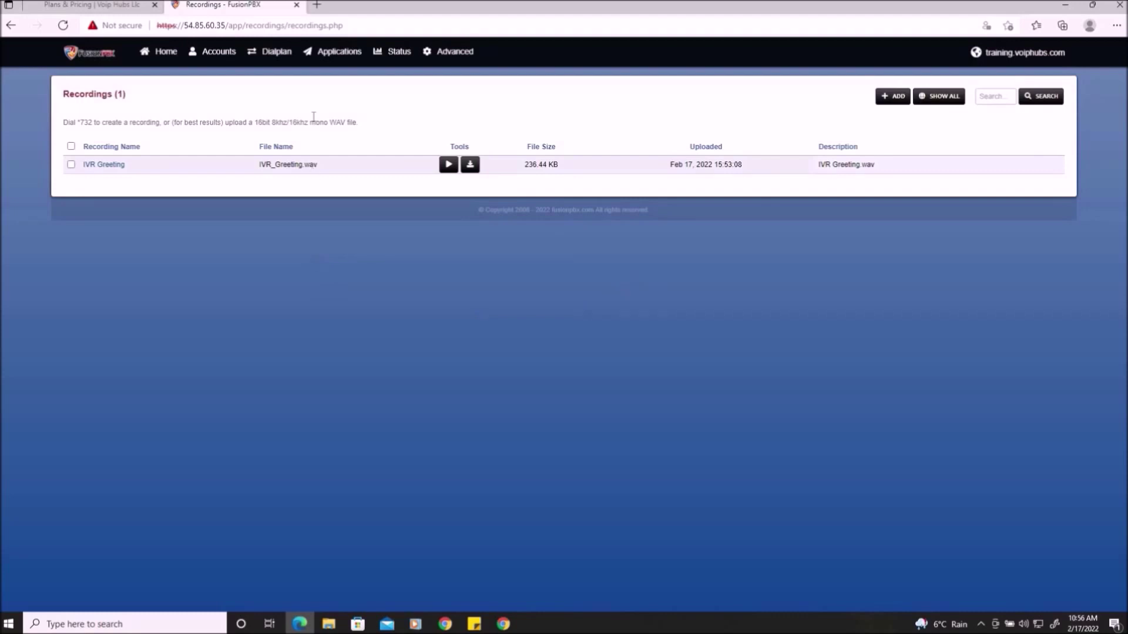
pyautogui.moveTo(329, 55)
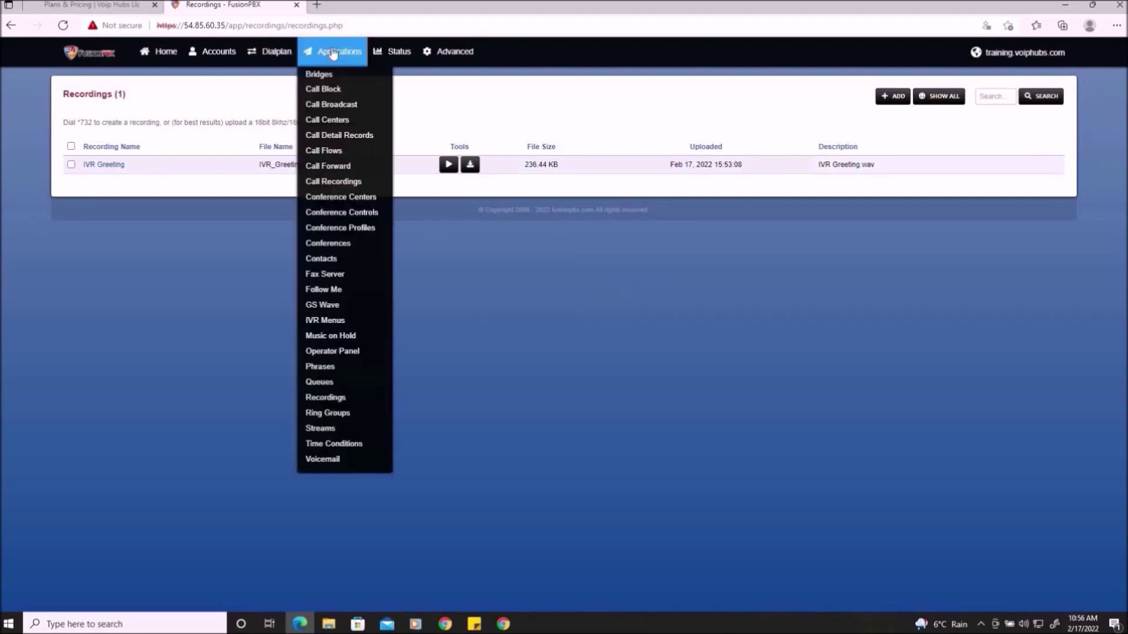
# - Add an IVR menu named Main_IVR with extension 700
pyautogui.click(325, 320)
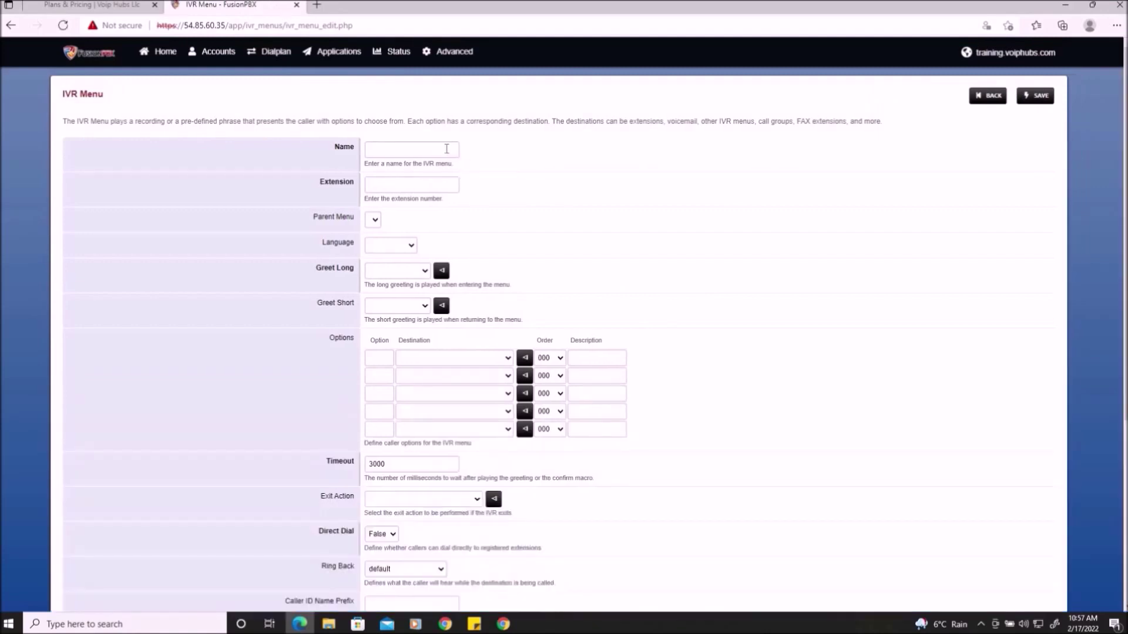
pyautogui.click(428, 150)
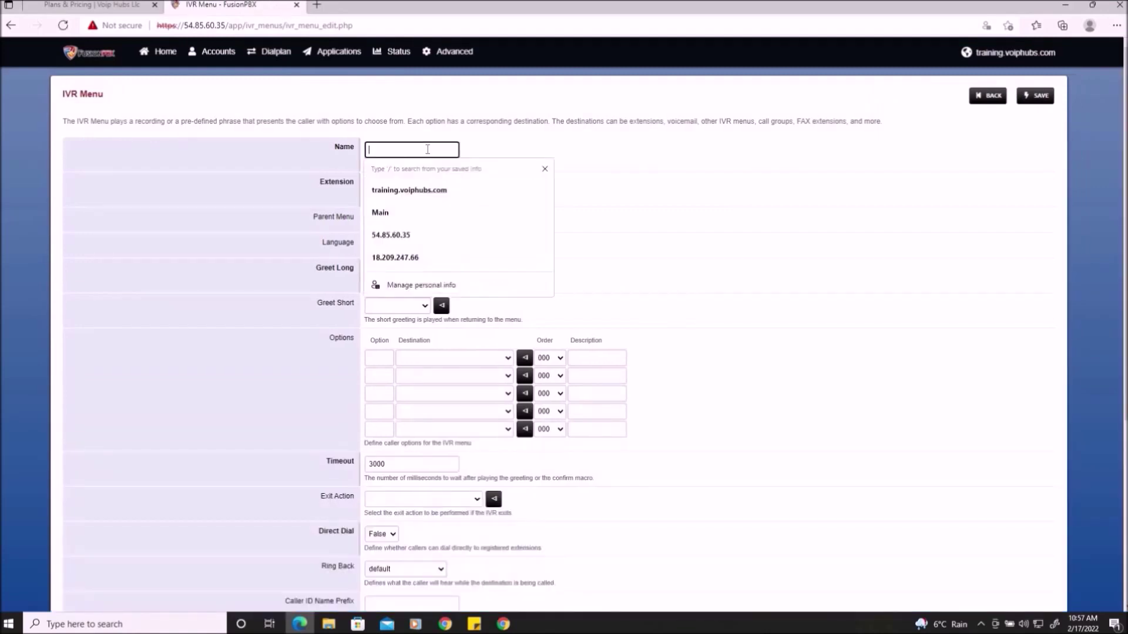
pyautogui.write('M')
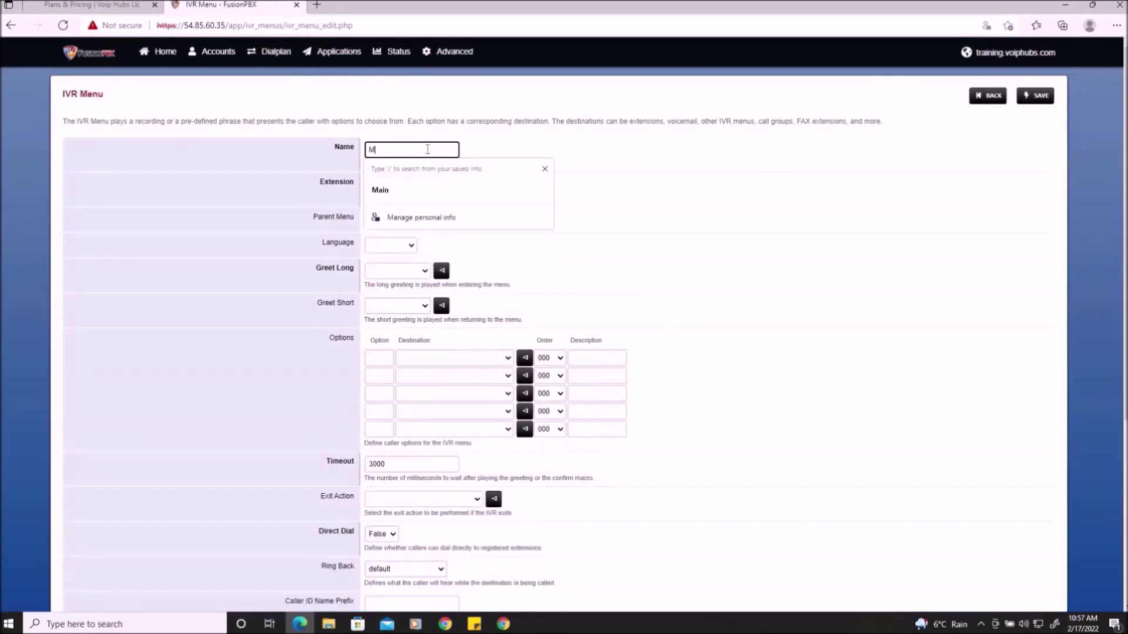
pyautogui.write('ain_IVR')
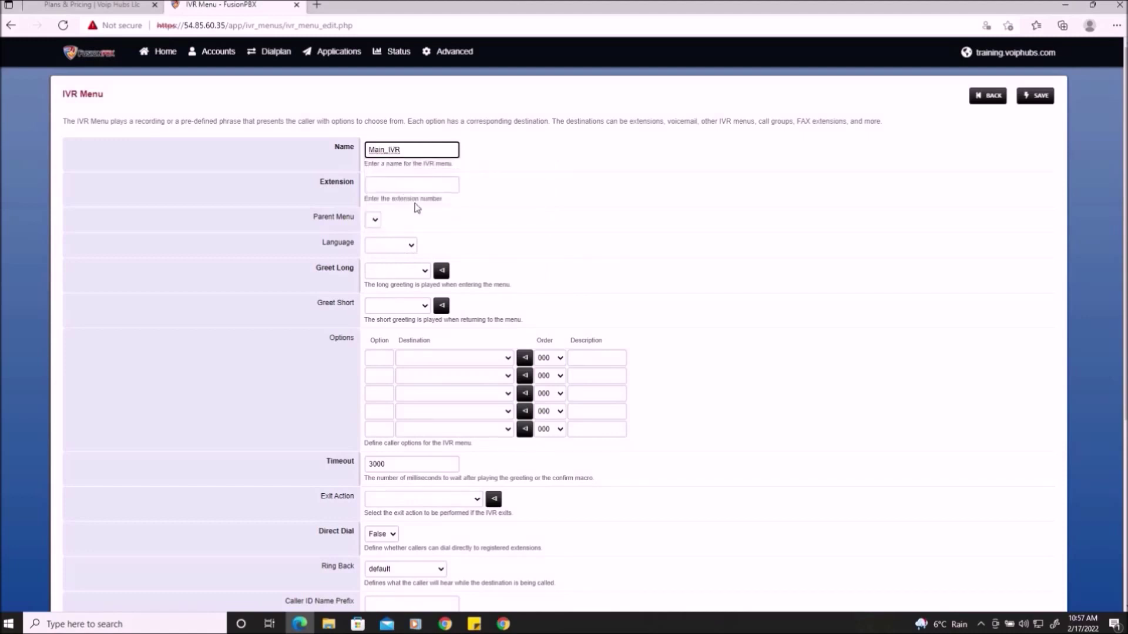
pyautogui.click(376, 187)
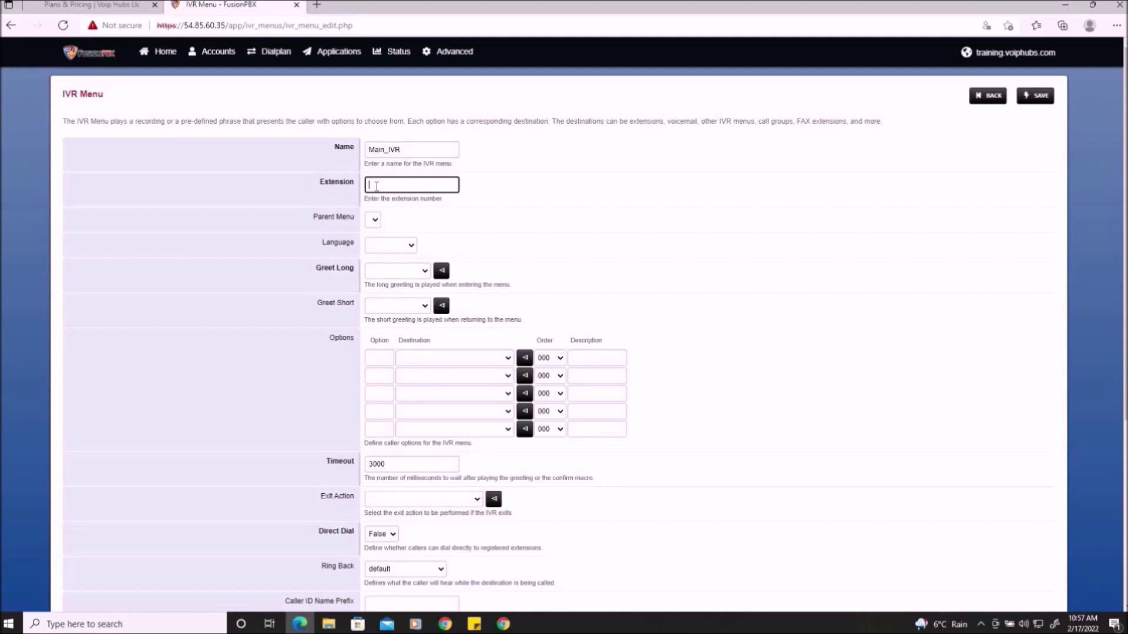
pyautogui.write('700')
pyautogui.click(603, 208)
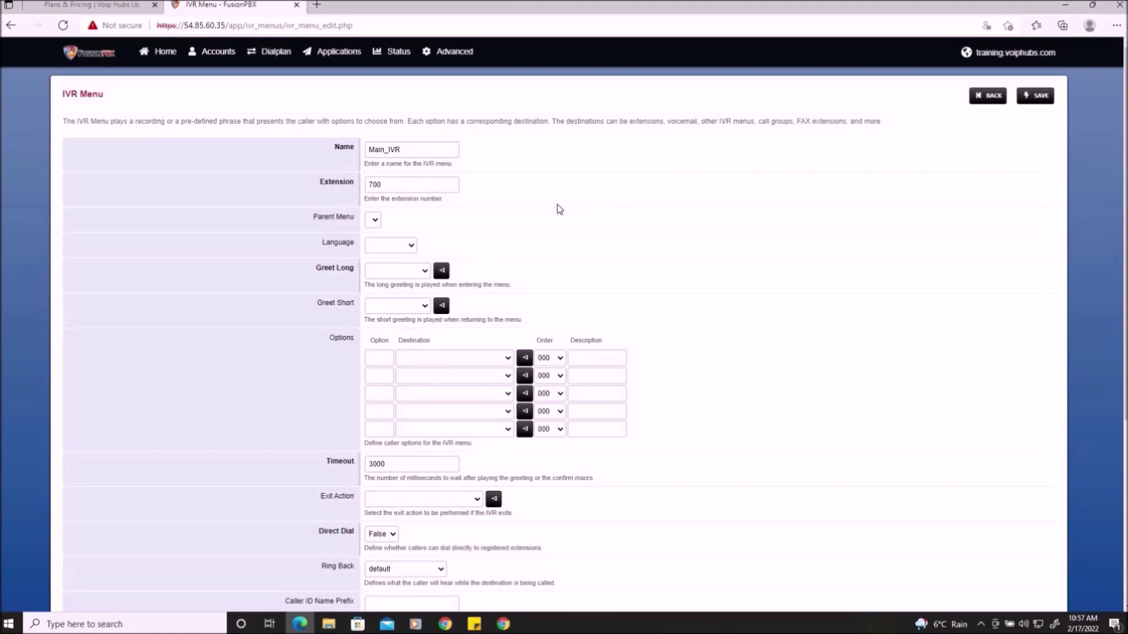
# - Point out the long and short greeting settings and open the Greet Long list
pyautogui.moveTo(315, 268); pyautogui.dragTo(358, 270)
pyautogui.moveTo(317, 302)
pyautogui.mouseDown()
pyautogui.moveTo(347, 301)
pyautogui.moveTo(337, 294)
pyautogui.mouseUp()
pyautogui.click(312, 278)
pyautogui.click(426, 273)
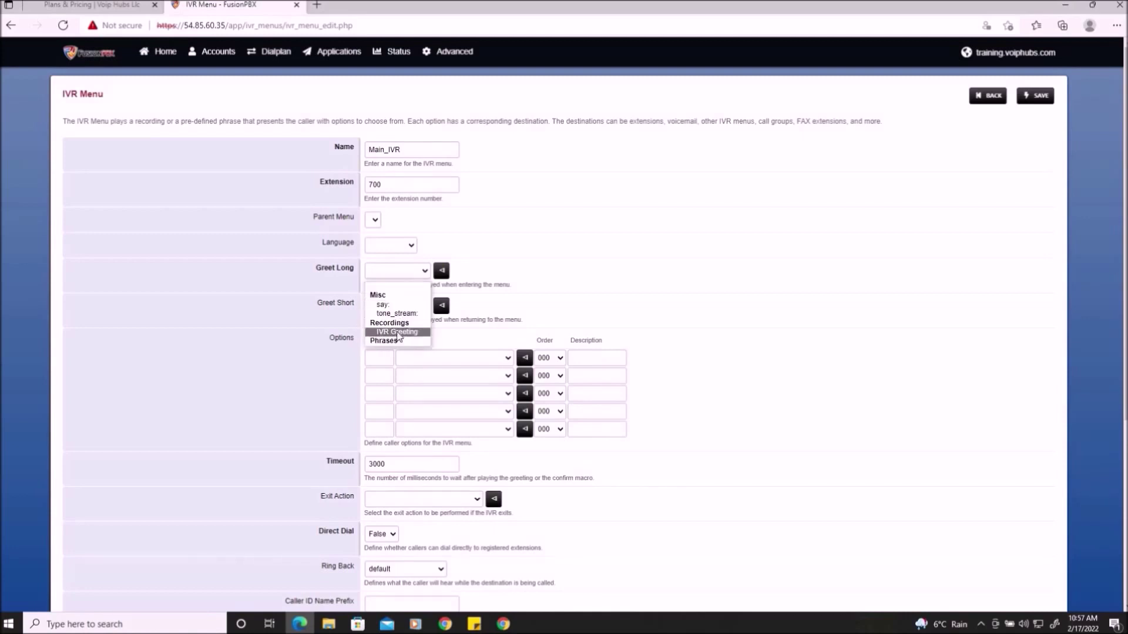
# - Use IVR Greeting as the long greeting and route option 1 to extension 100
pyautogui.click(398, 333)
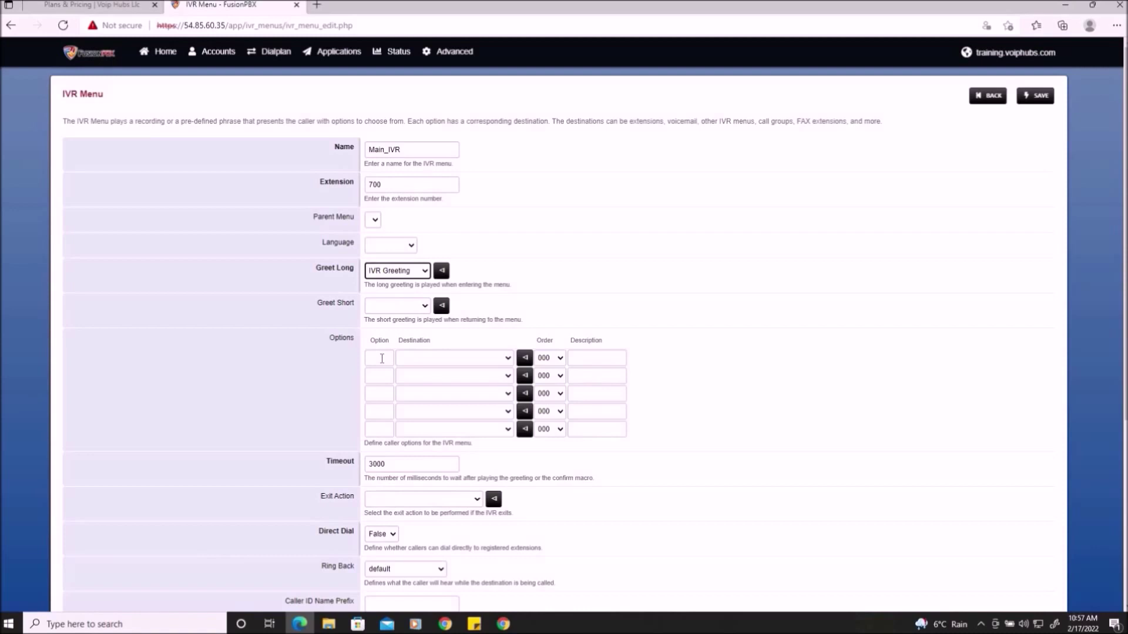
pyautogui.click(381, 358)
pyautogui.write('1')
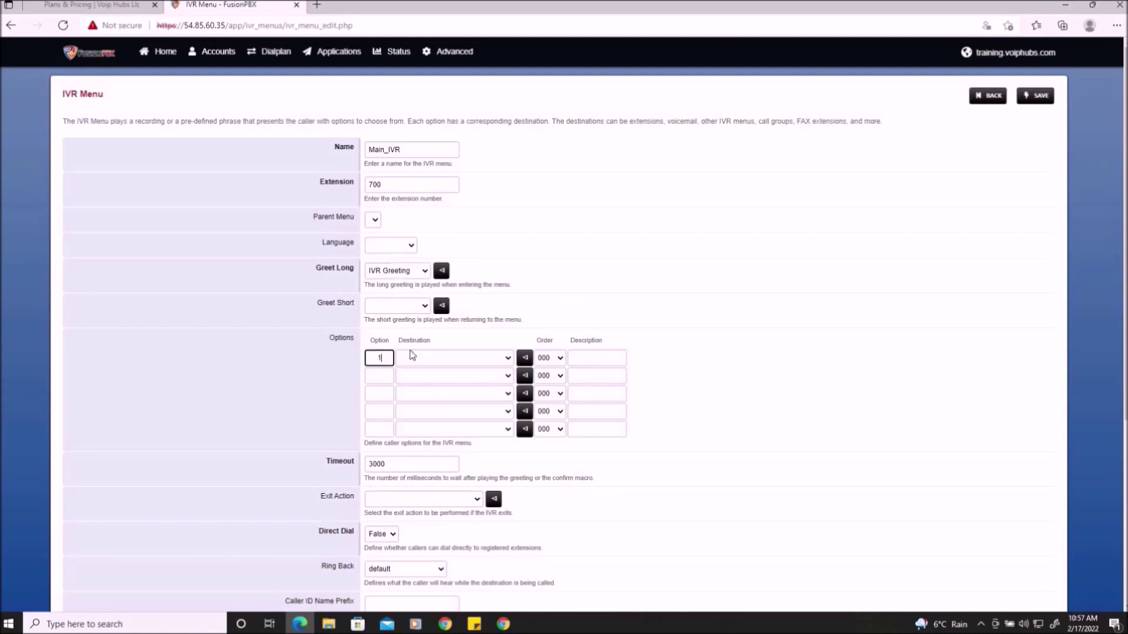
pyautogui.click(442, 358)
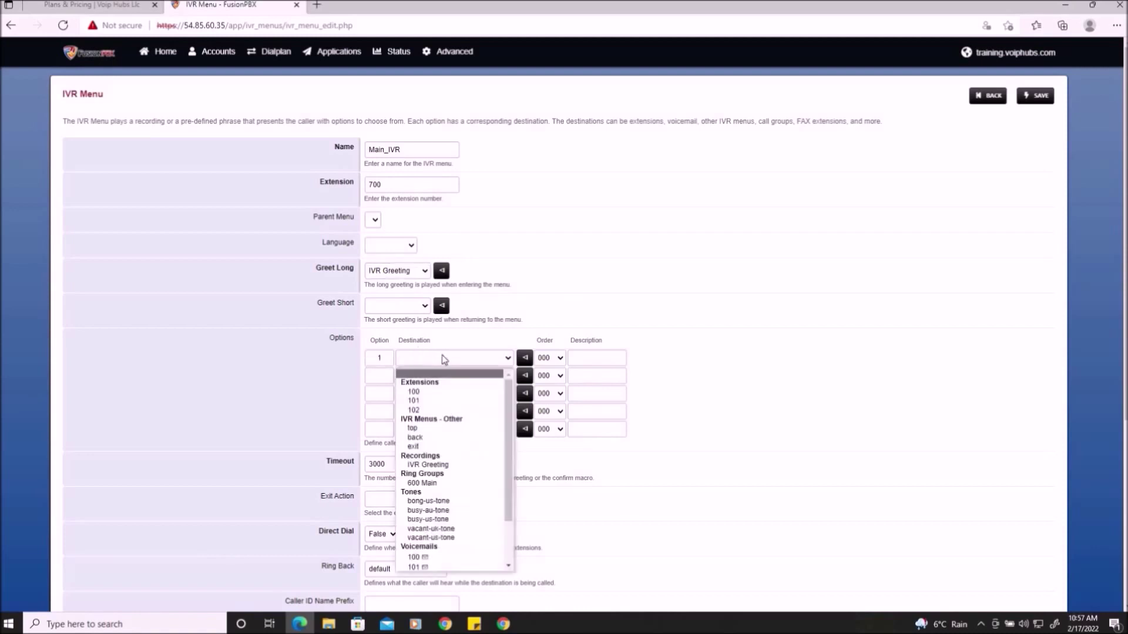
pyautogui.click(434, 392)
# - Route IVR options 2 and 3 to extensions 101 and 102
pyautogui.click(387, 377)
pyautogui.write('2')
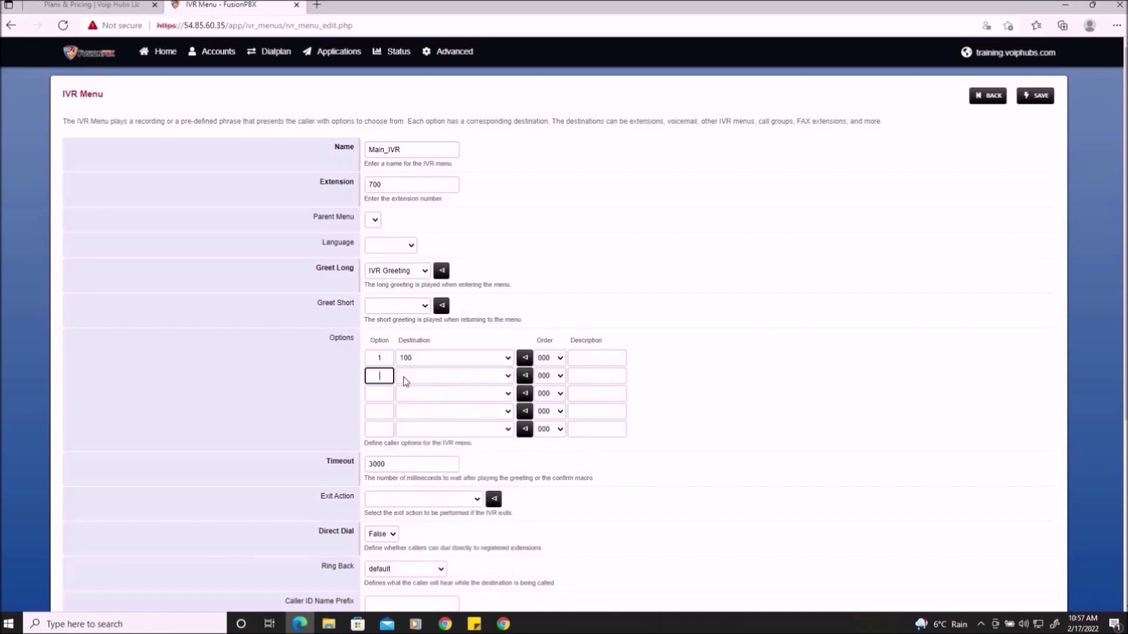
pyautogui.click(435, 379)
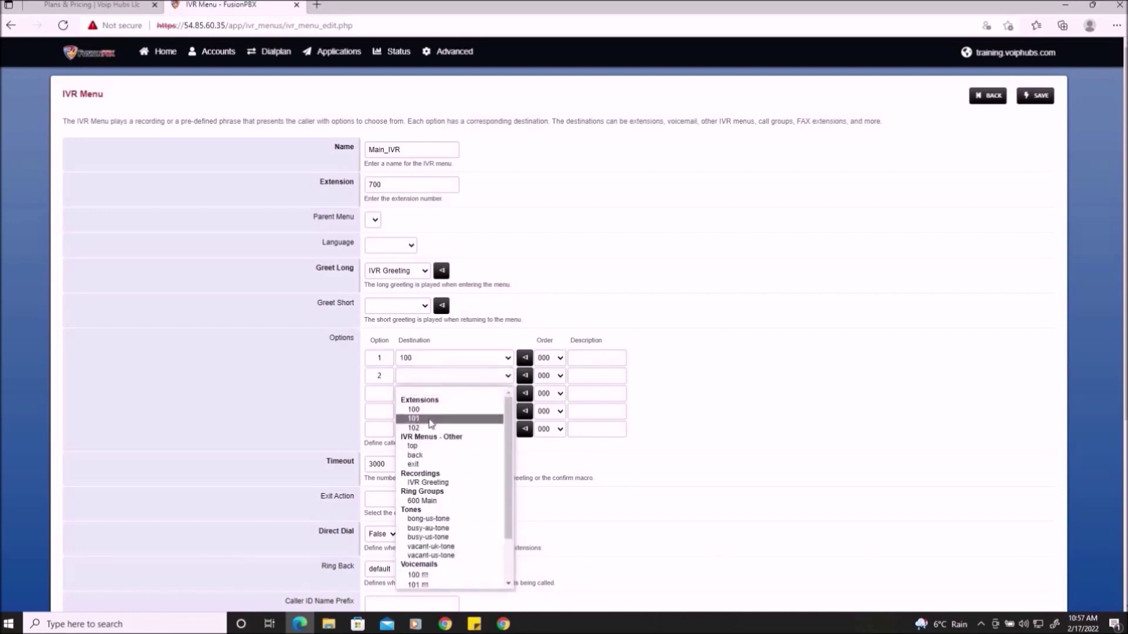
pyautogui.click(432, 418)
pyautogui.click(379, 393)
pyautogui.write('3')
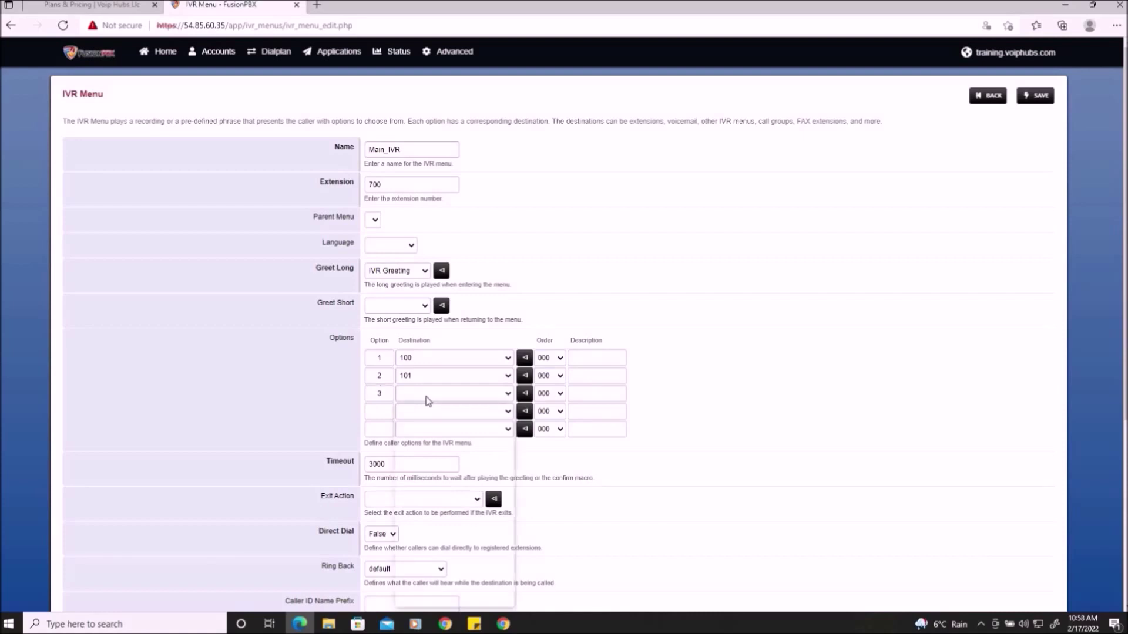
pyautogui.click(429, 395)
pyautogui.click(414, 446)
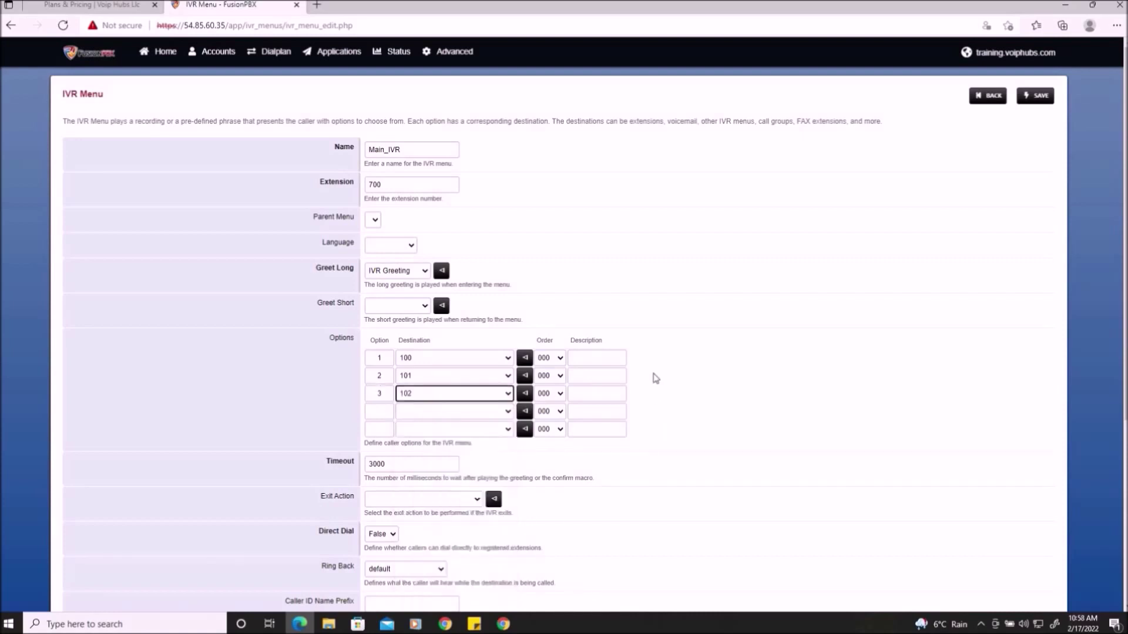
pyautogui.scroll(-2, 656, 378)
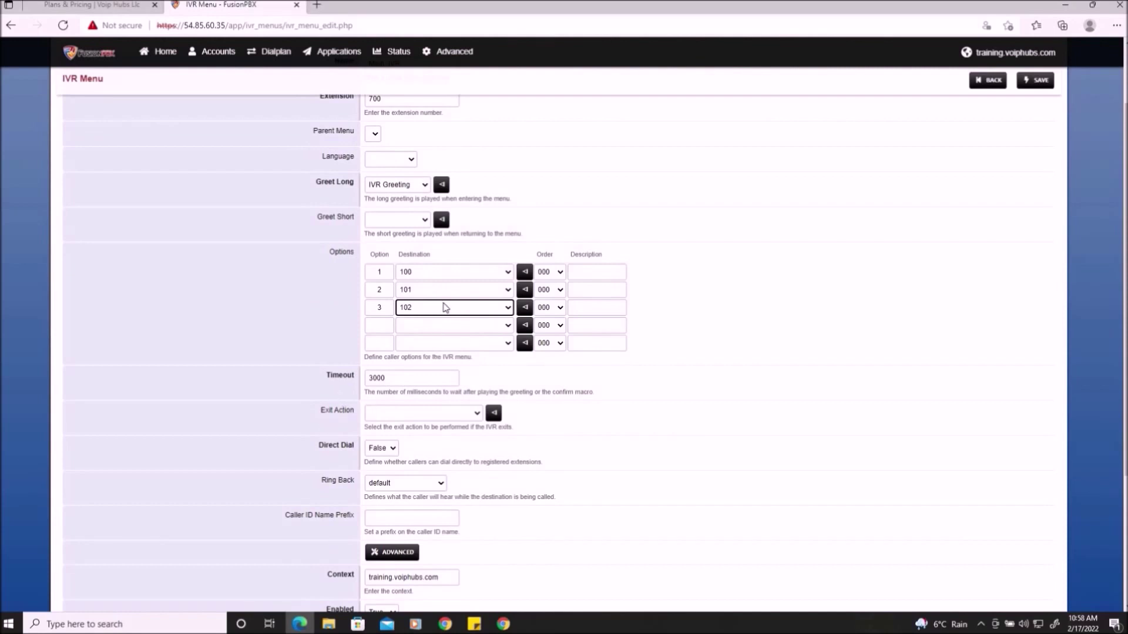
pyautogui.click(672, 316)
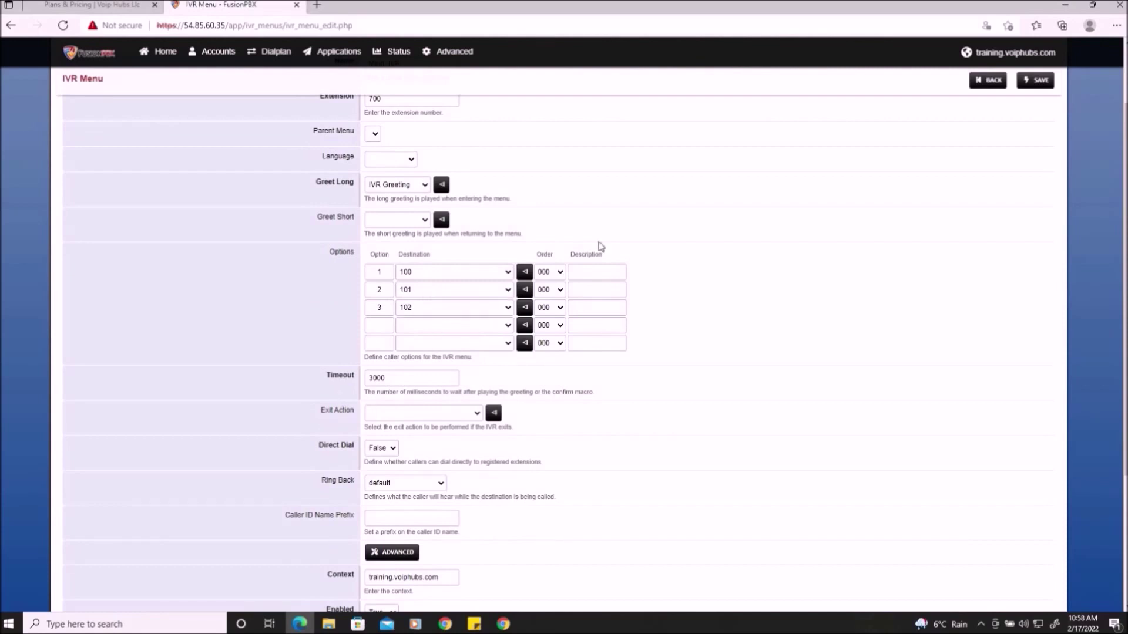
pyautogui.click(386, 414)
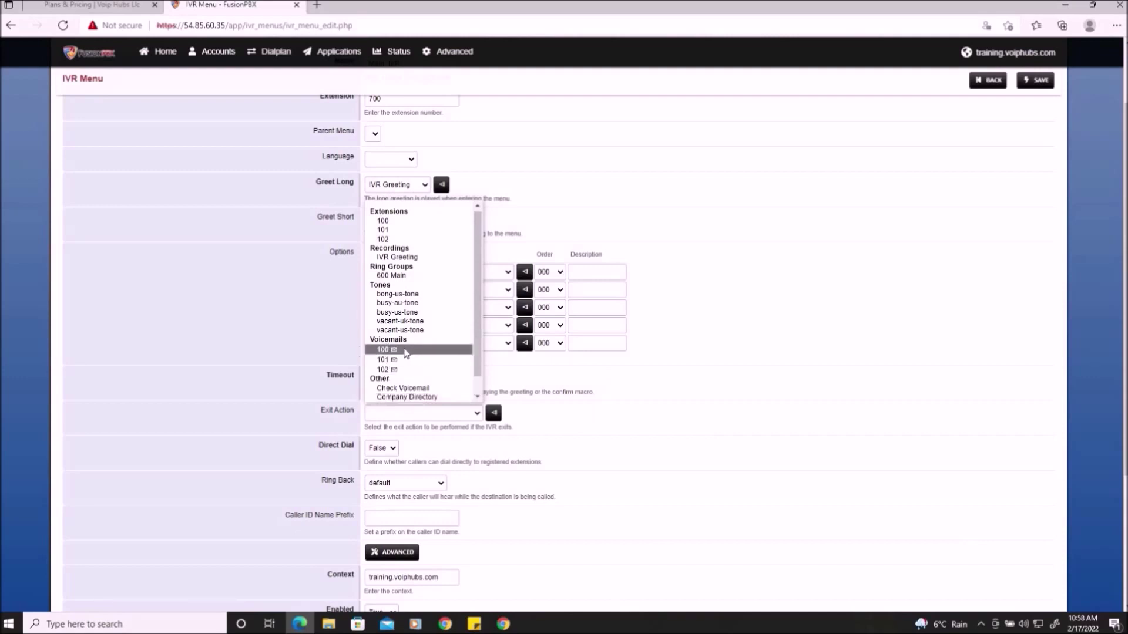
# - Set the exit action to voicemail 100 and enable direct dialing of extensions
pyautogui.click(405, 350)
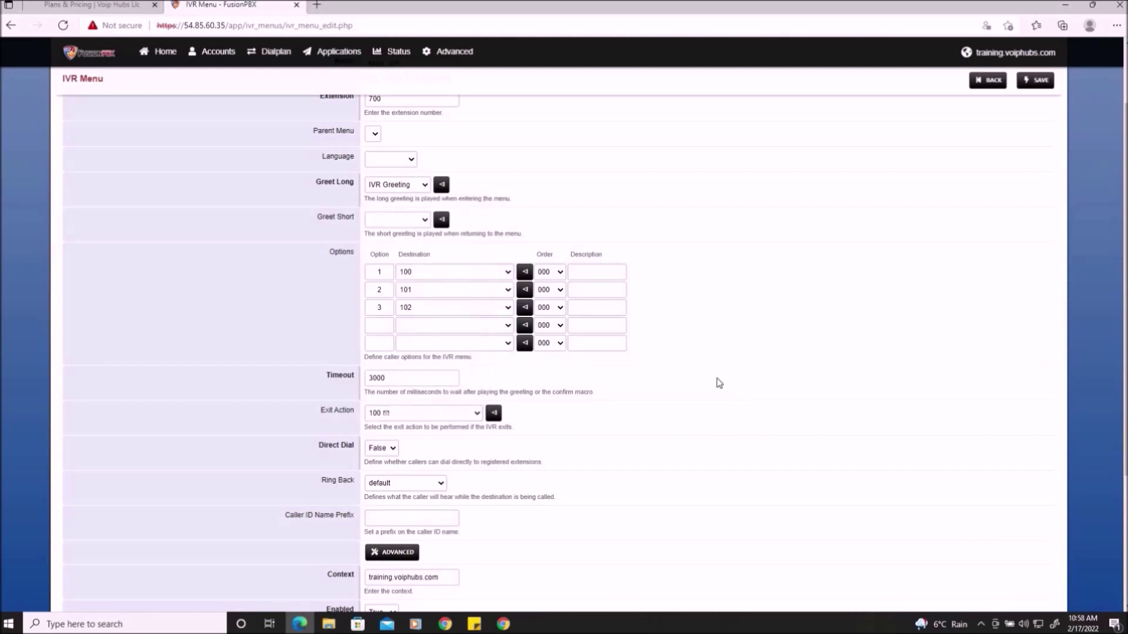
pyautogui.scroll(-1, 716, 378)
pyautogui.moveTo(317, 370); pyautogui.dragTo(351, 370)
pyautogui.click(343, 376)
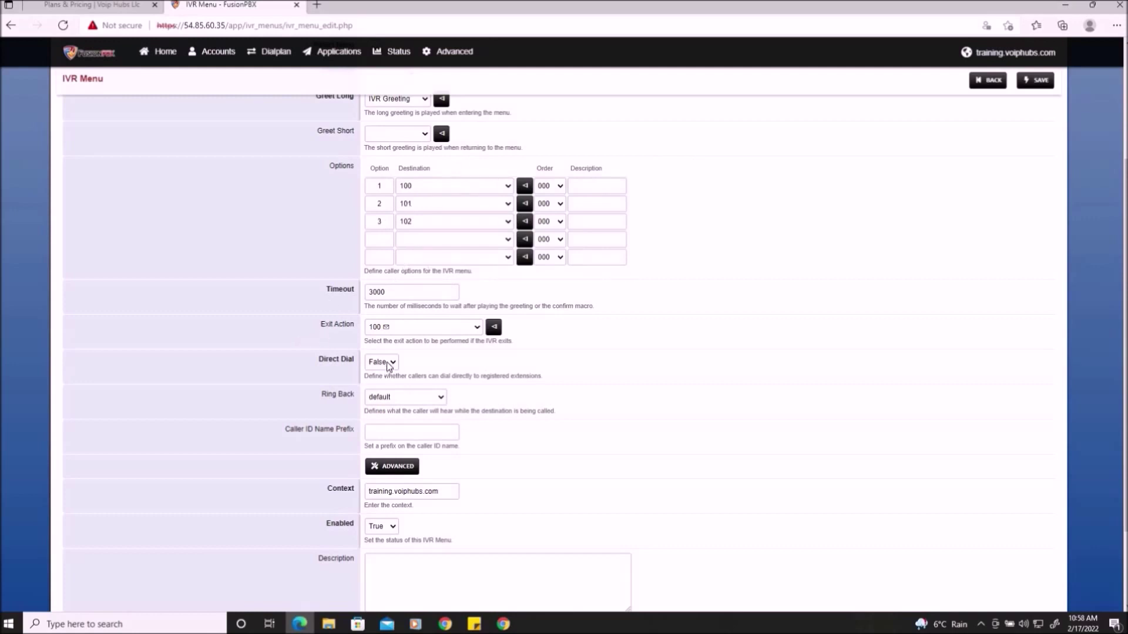
pyautogui.click(385, 377)
# - Set the IVR ring back to us-ring and save Main_IVR
pyautogui.press('Tab')
pyautogui.press('Down')
pyautogui.scroll(-2, 780, 446)
pyautogui.scroll(5, 781, 446)
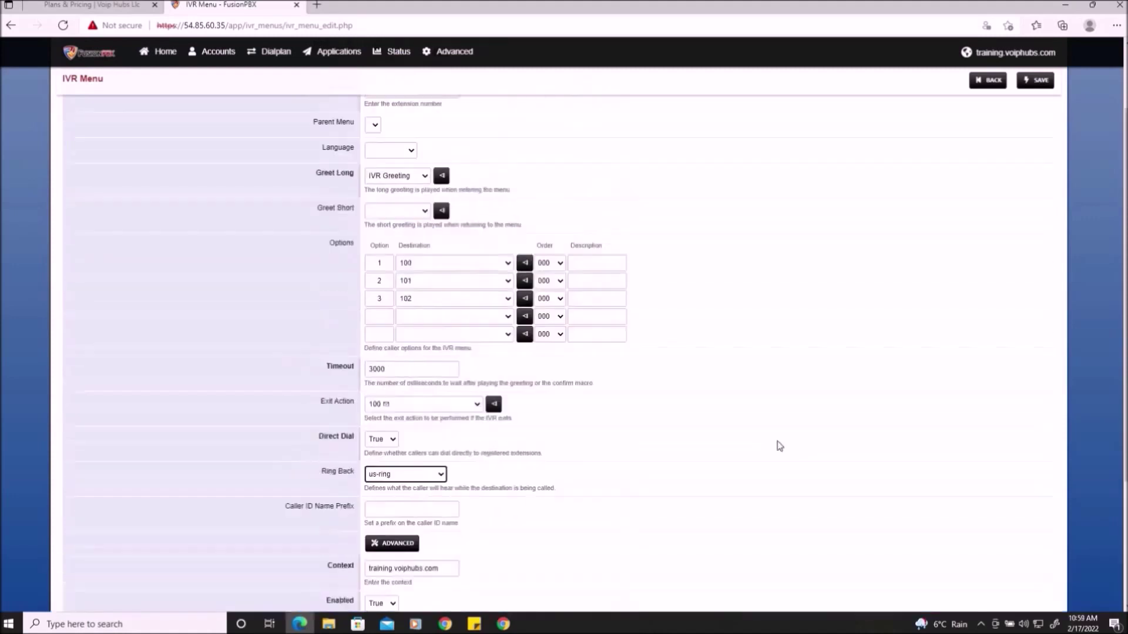
pyautogui.click(1035, 96)
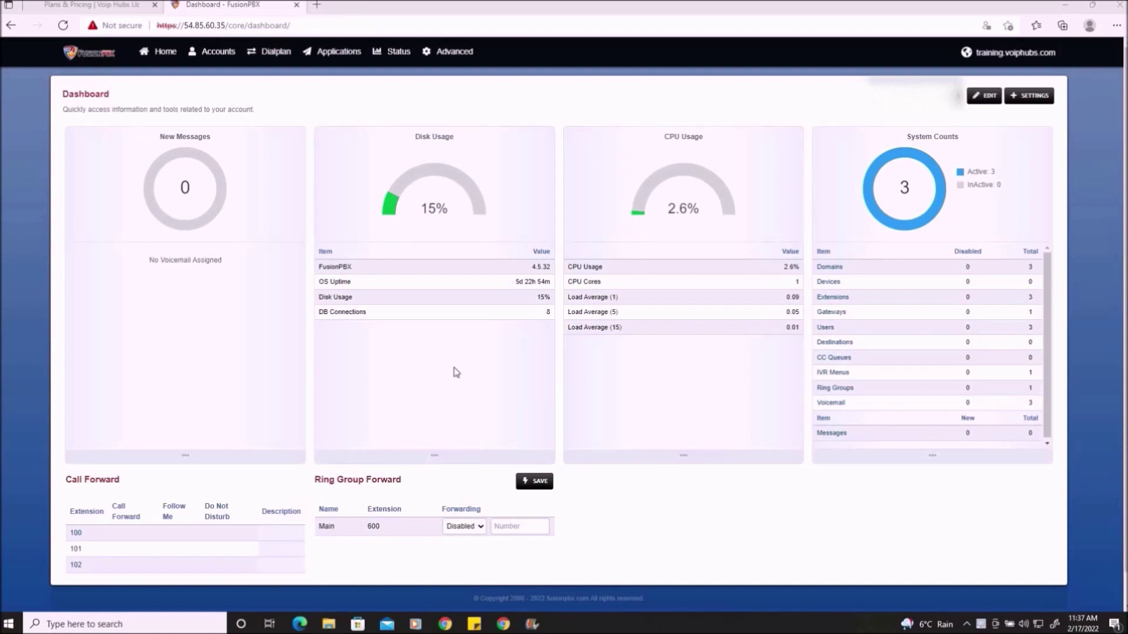
# - Start a new inbound destination under Dialplan > Destinations and paste in the DID number
pyautogui.moveTo(265, 58)
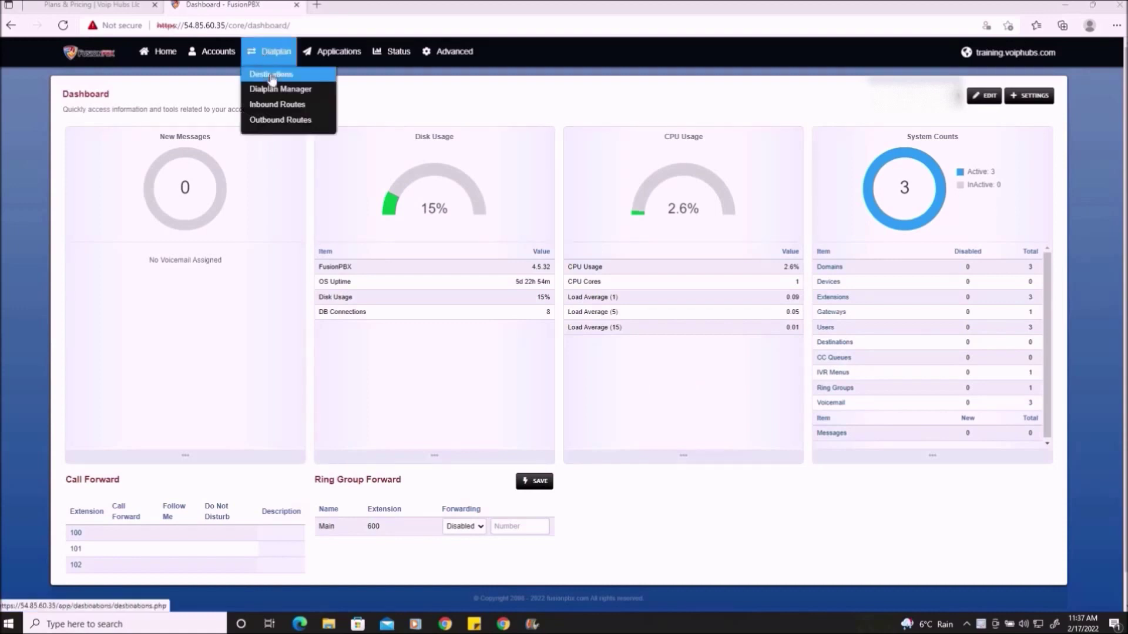
pyautogui.click(271, 75)
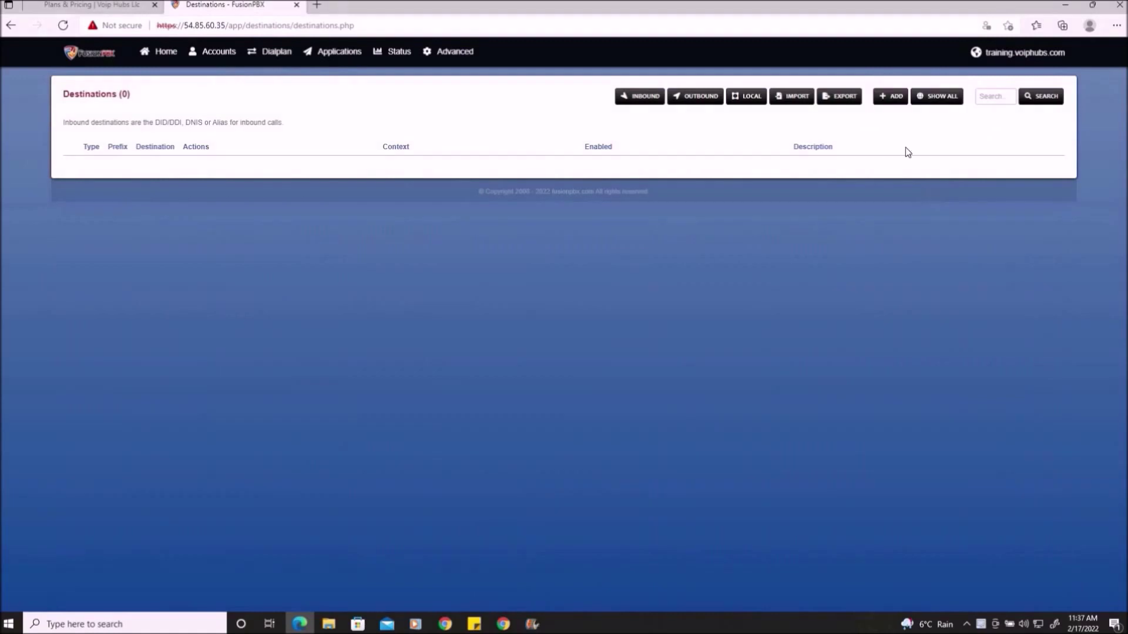
pyautogui.click(888, 97)
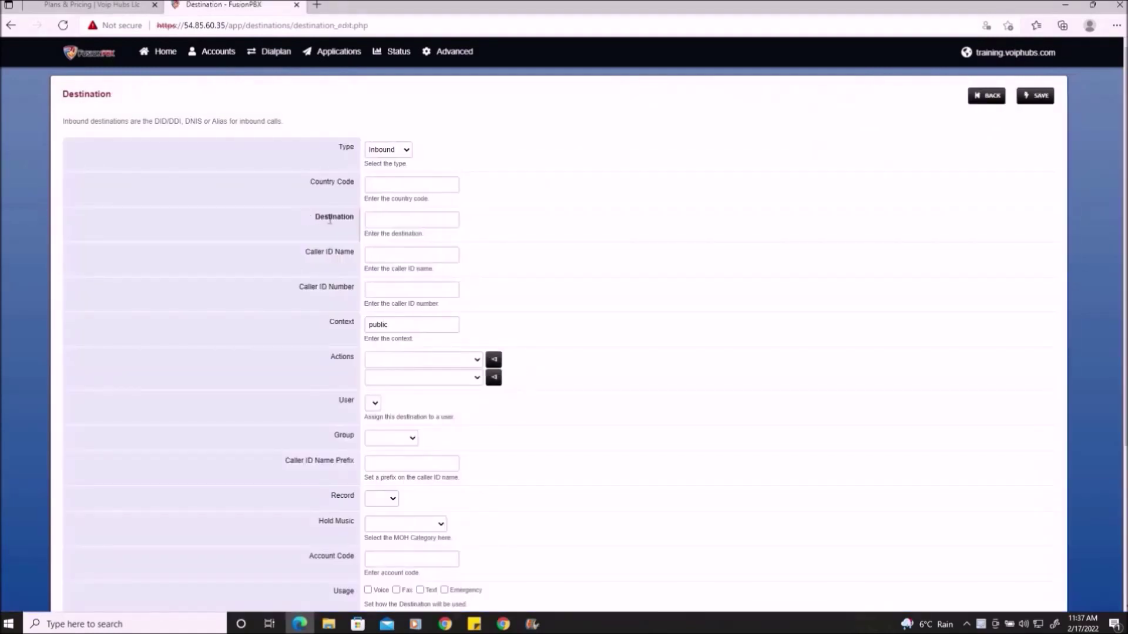
pyautogui.rightClick(407, 220)
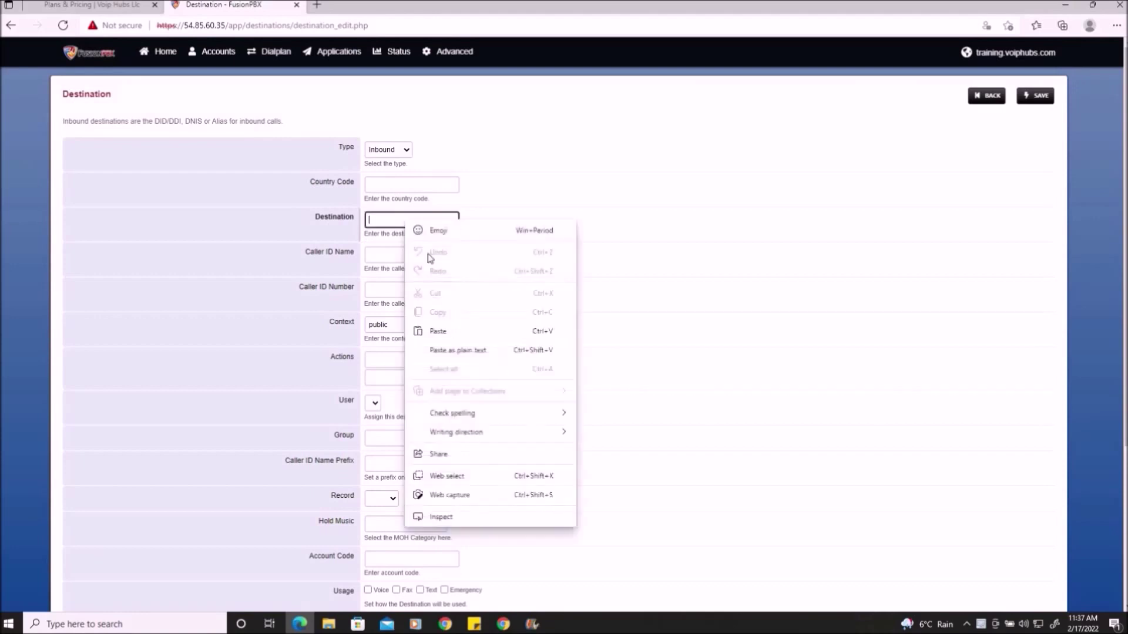
pyautogui.click(440, 332)
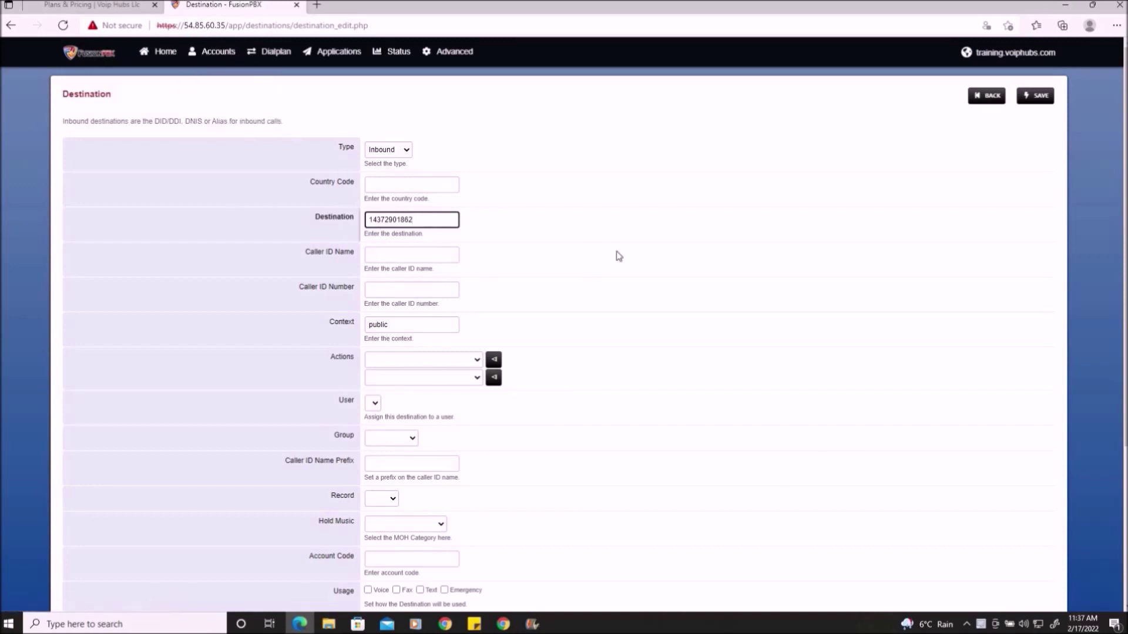
# - Route the DID's incoming calls to ring group 600 Main, save, and return to the list
pyautogui.scroll(-1, 618, 255)
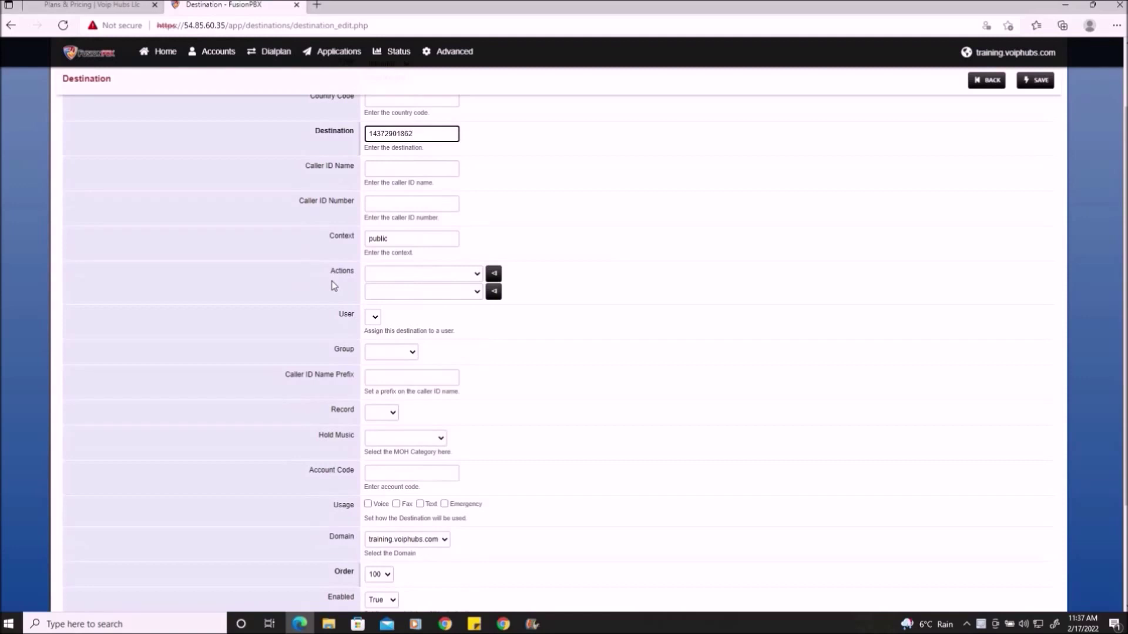
pyautogui.click(476, 274)
pyautogui.scroll(3, 480, 323)
pyautogui.scroll(1, 481, 322)
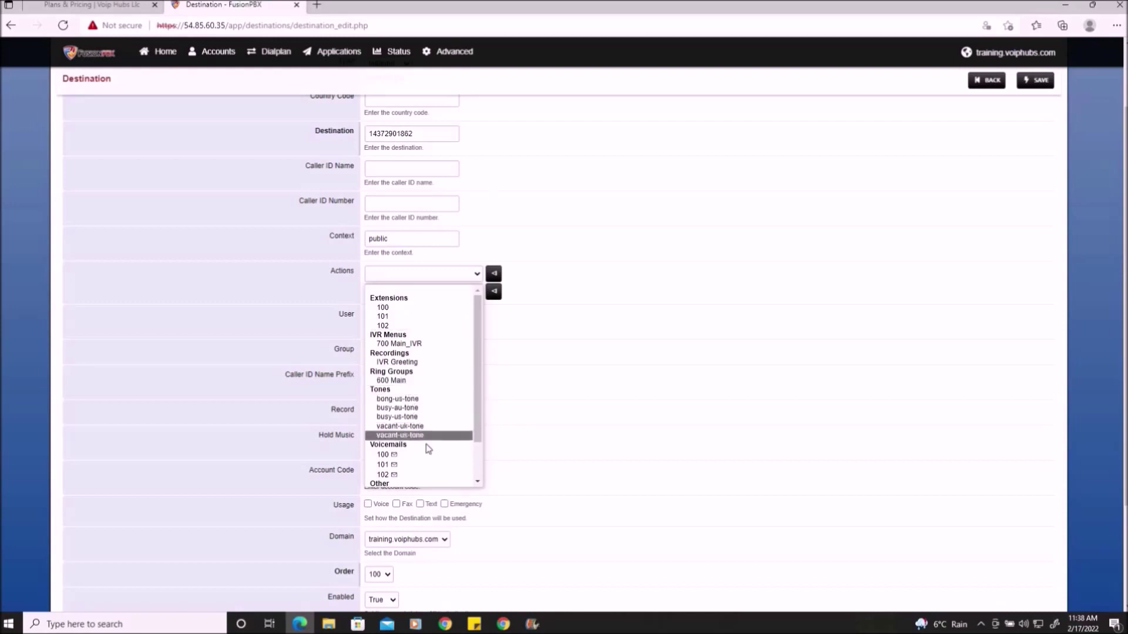
pyautogui.click(416, 381)
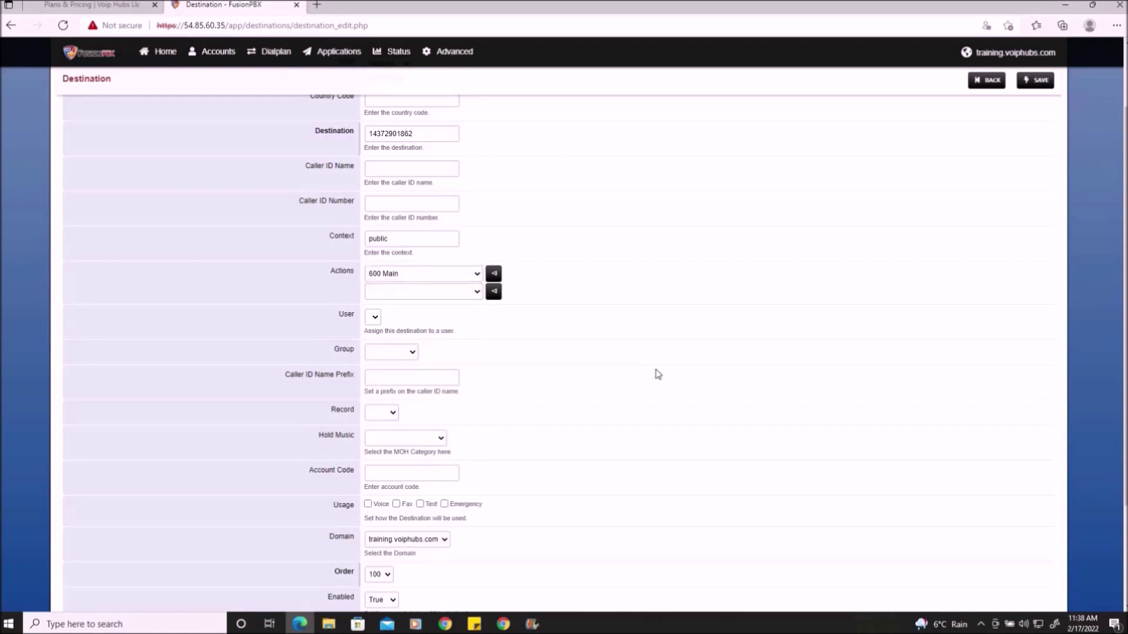
pyautogui.scroll(2, 629, 419)
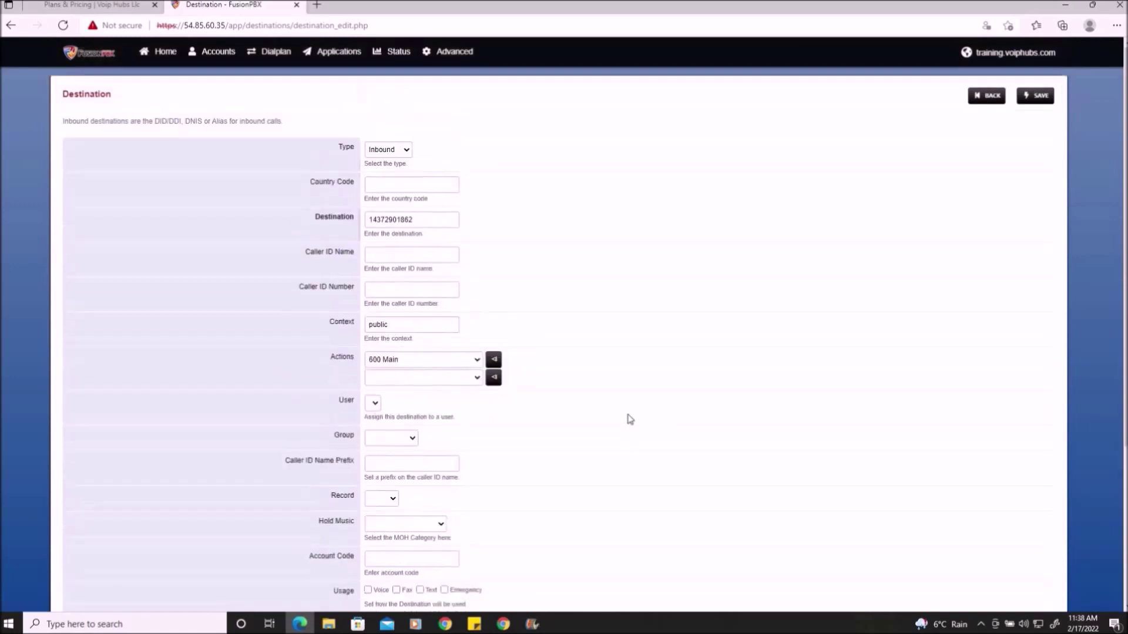
pyautogui.click(1037, 97)
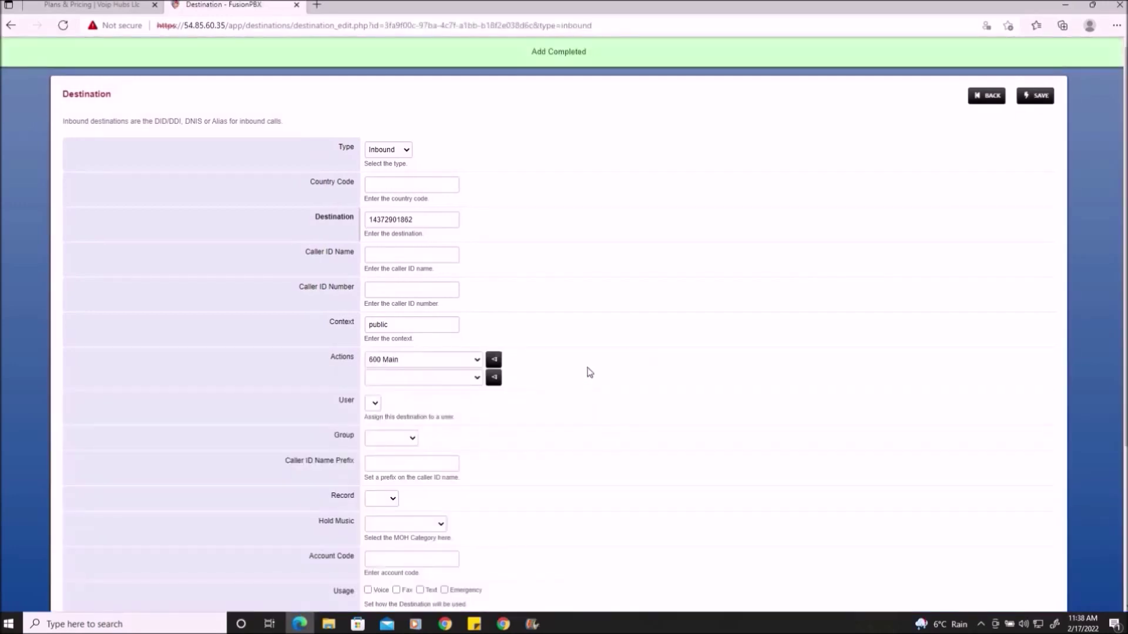
pyautogui.click(988, 98)
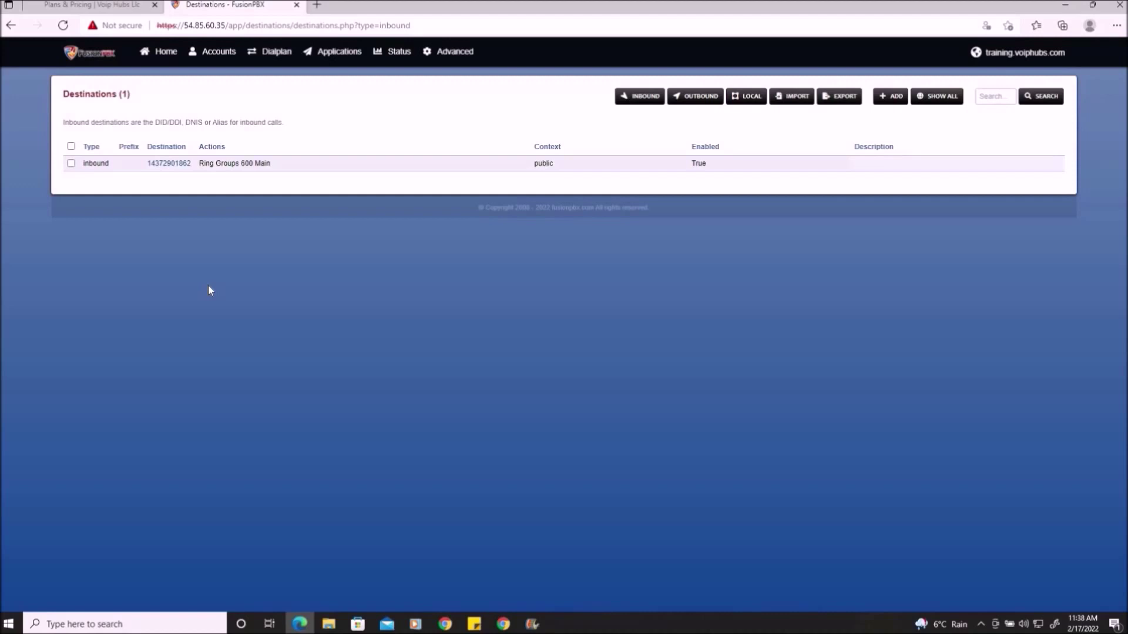
# - Open Status > Active Calls to watch the test call reach ring group 600
pyautogui.click(399, 54)
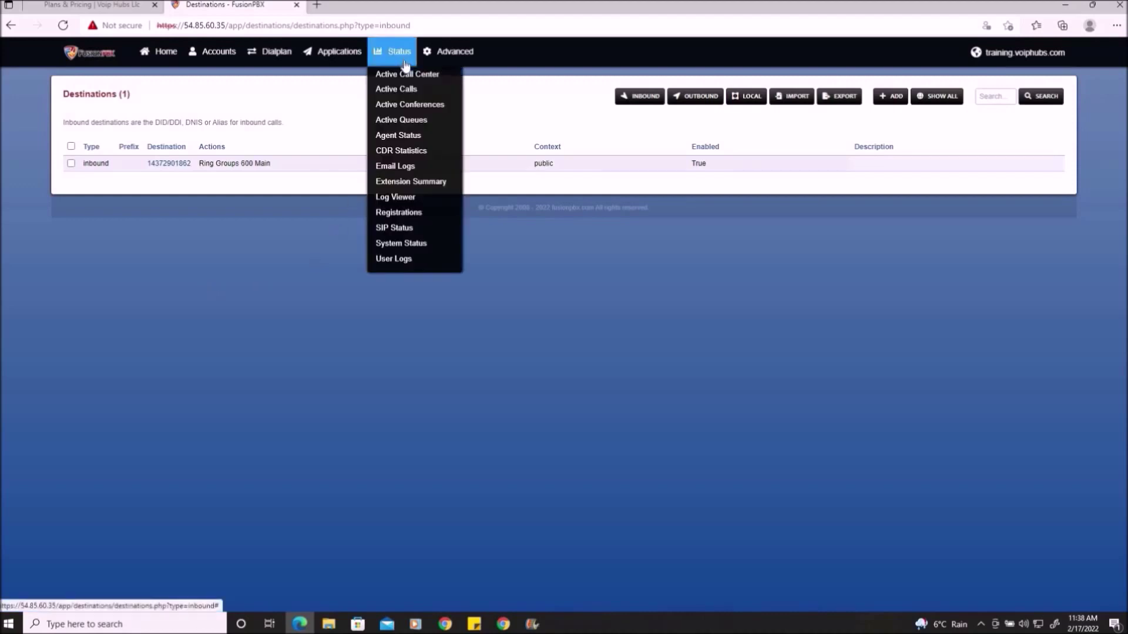
pyautogui.click(403, 92)
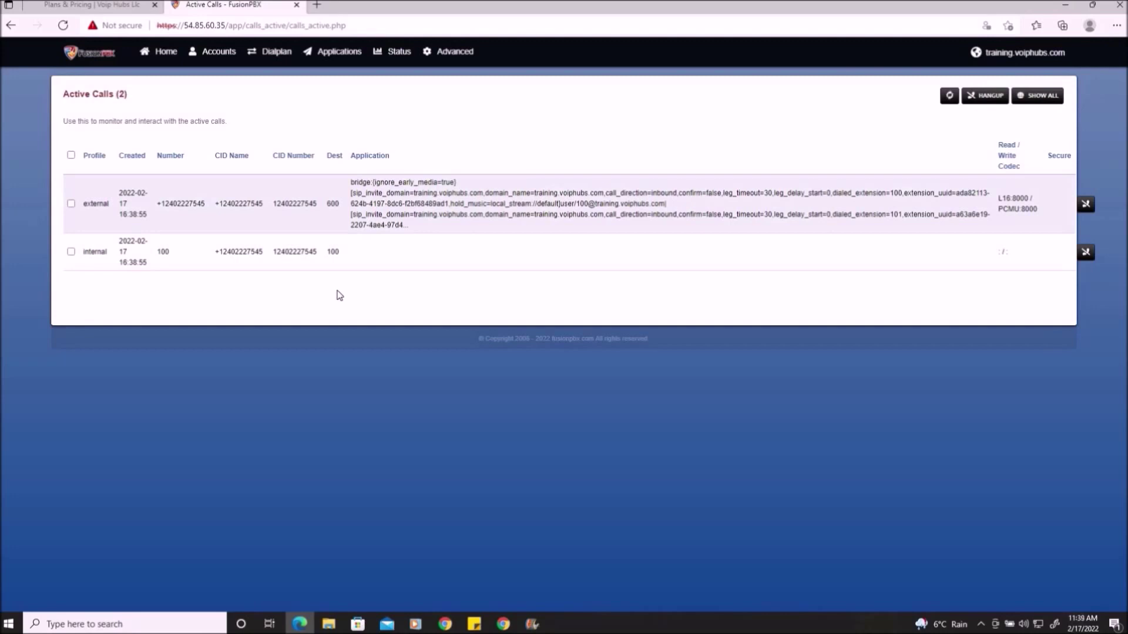
pyautogui.moveTo(348, 53)
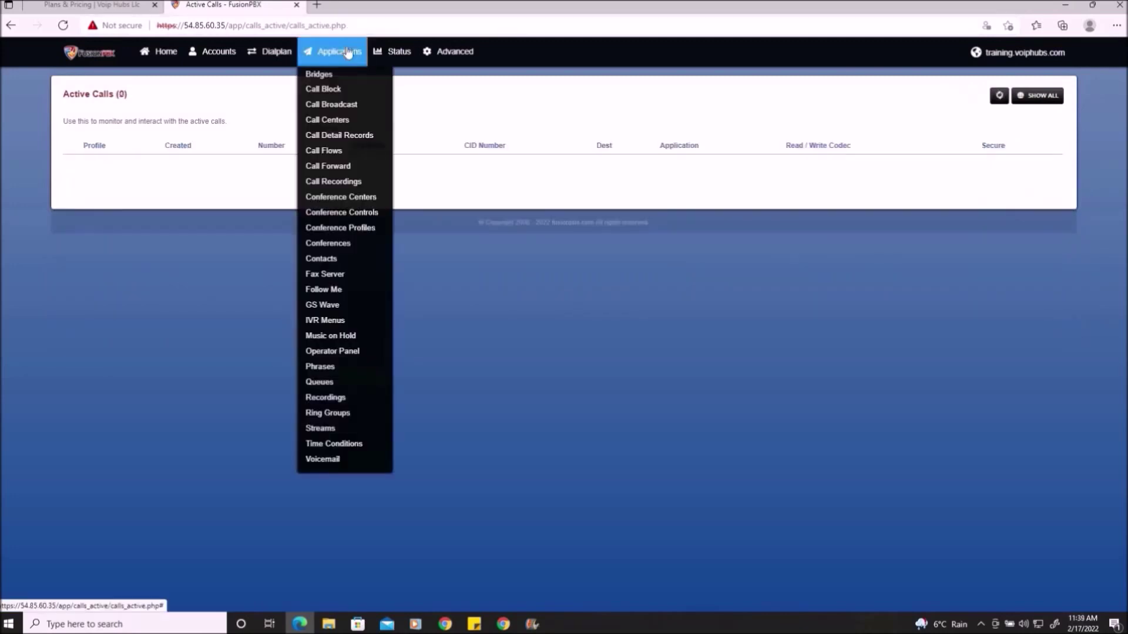
# - Check ring group 600 Main, then point the inbound destination's action to 700 Main_IVR and save
pyautogui.click(338, 414)
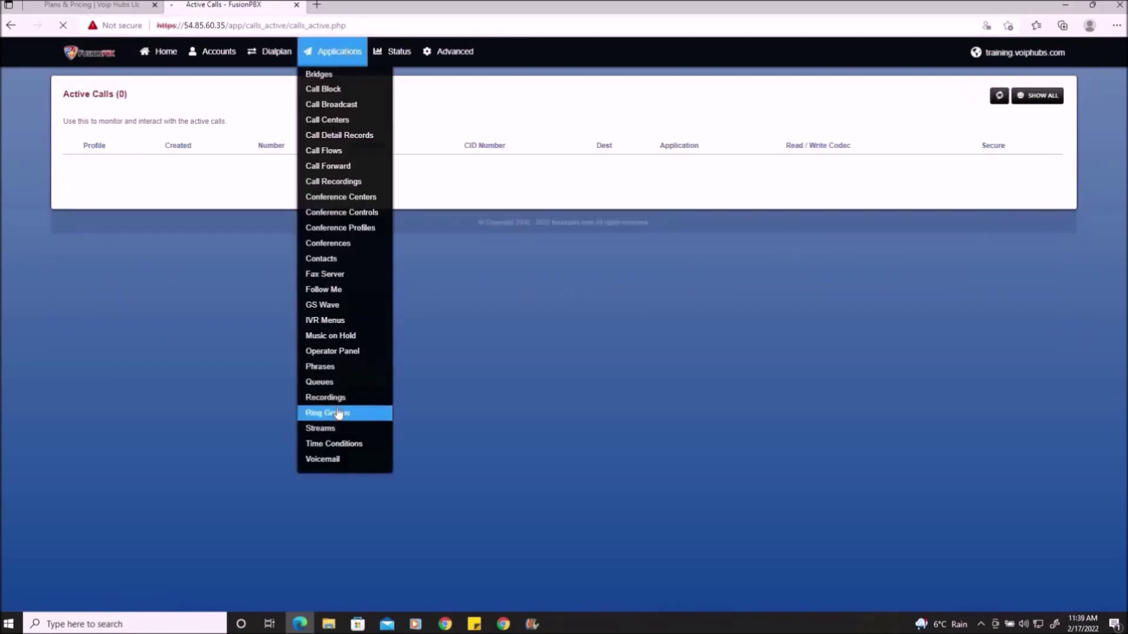
pyautogui.click(433, 162)
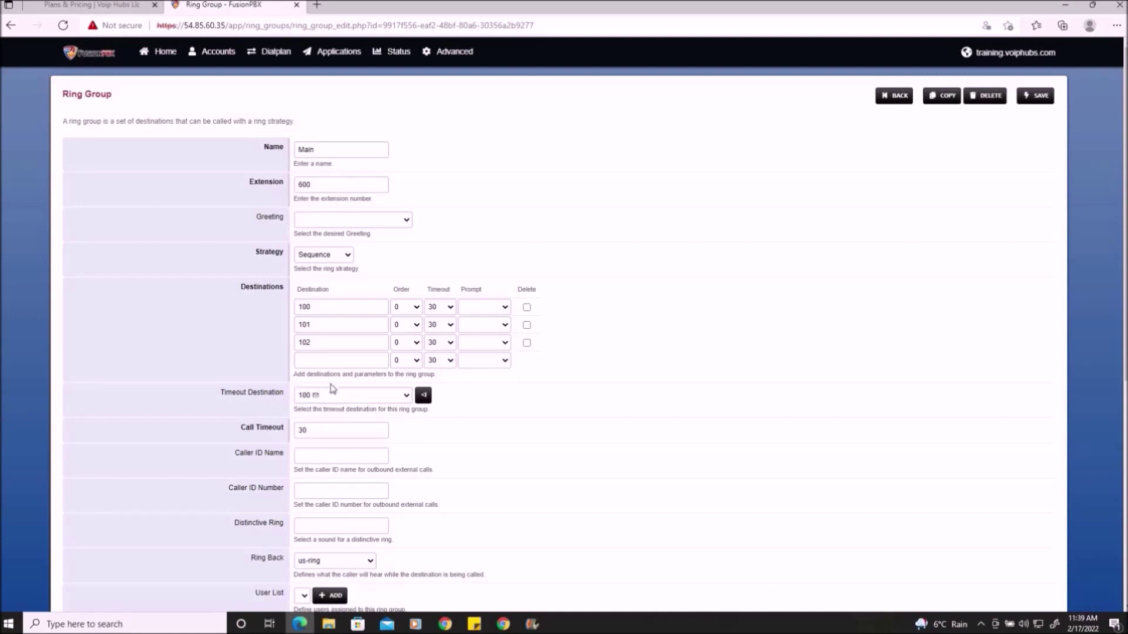
pyautogui.click(267, 69)
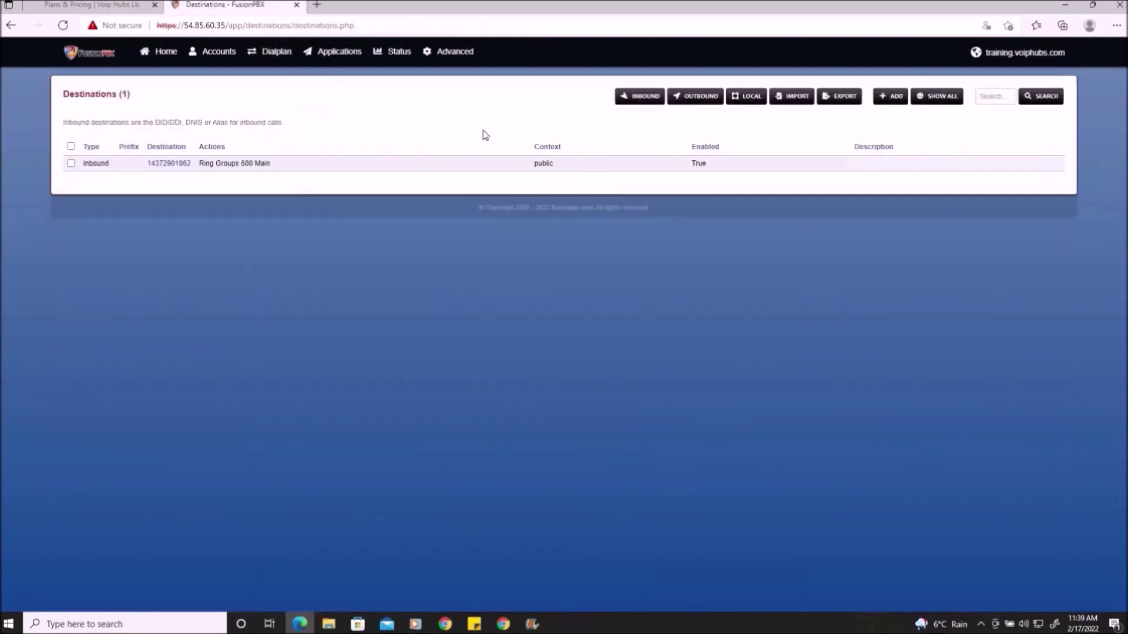
pyautogui.click(251, 165)
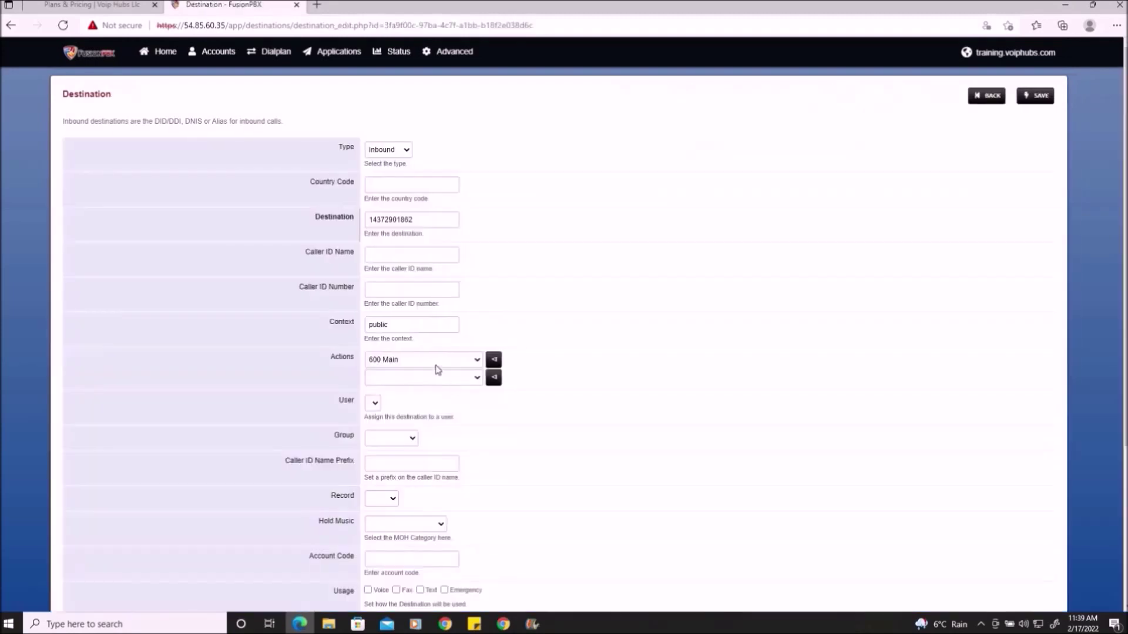
pyautogui.click(434, 375)
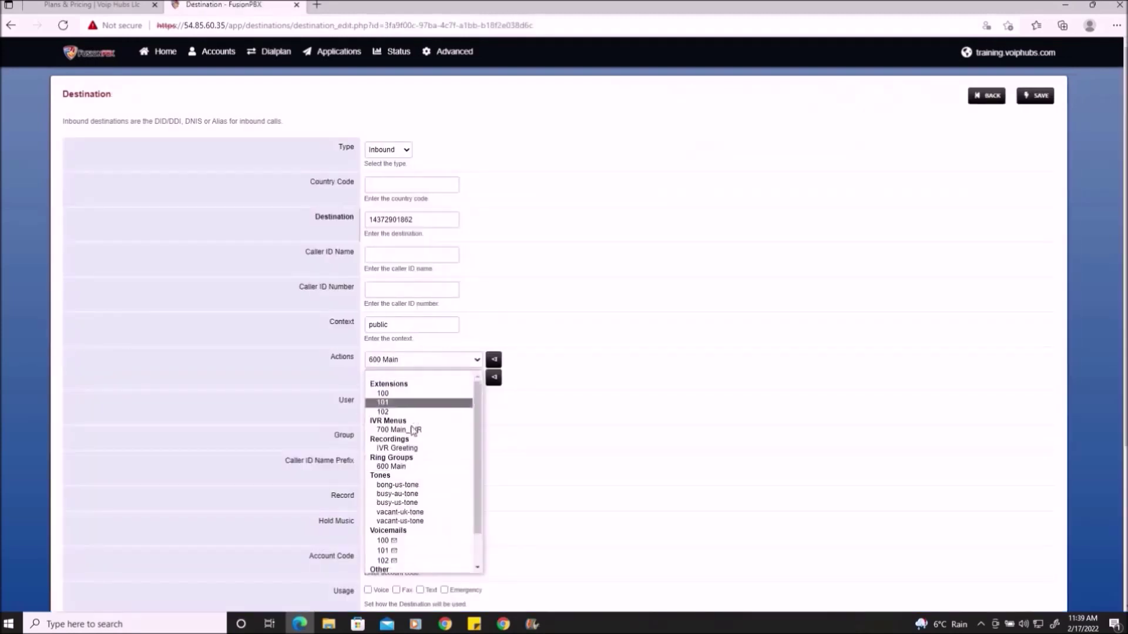
pyautogui.click(413, 429)
pyautogui.click(1047, 97)
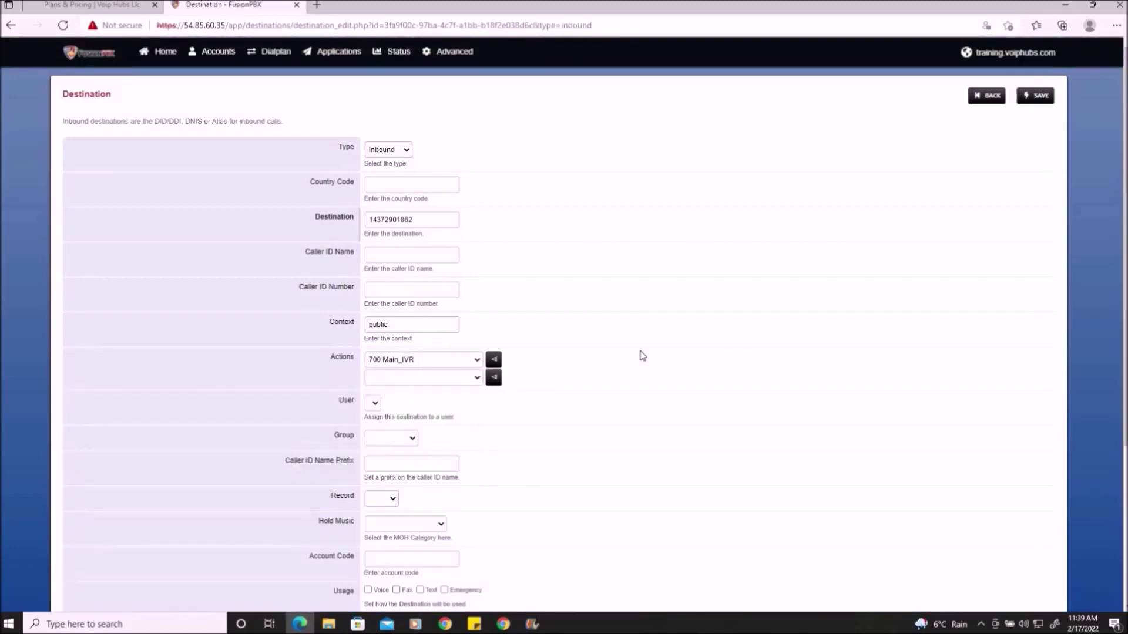
pyautogui.click(399, 56)
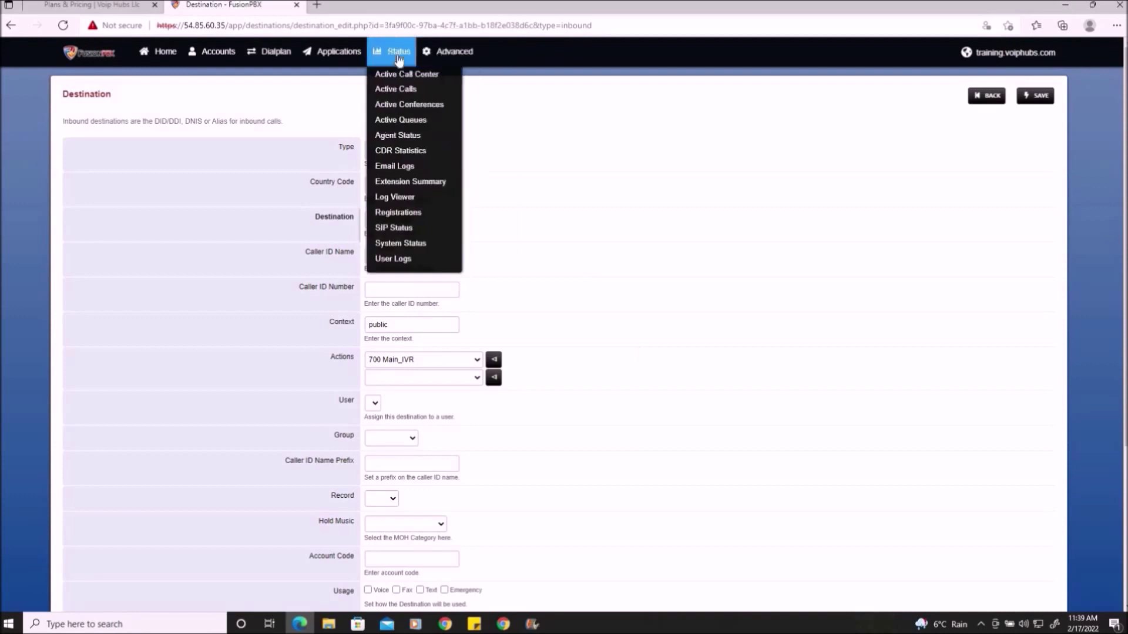
# - Watch the test call reach IVR 700 and bridge to extension 100, then return to the dashboard
pyautogui.click(395, 96)
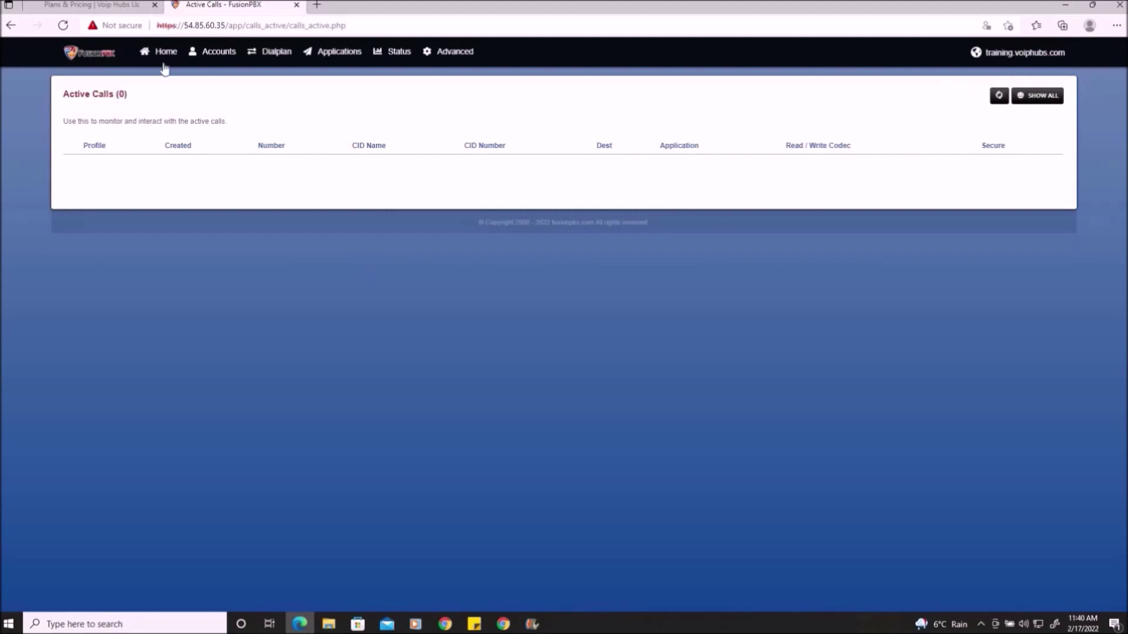
pyautogui.click(164, 53)
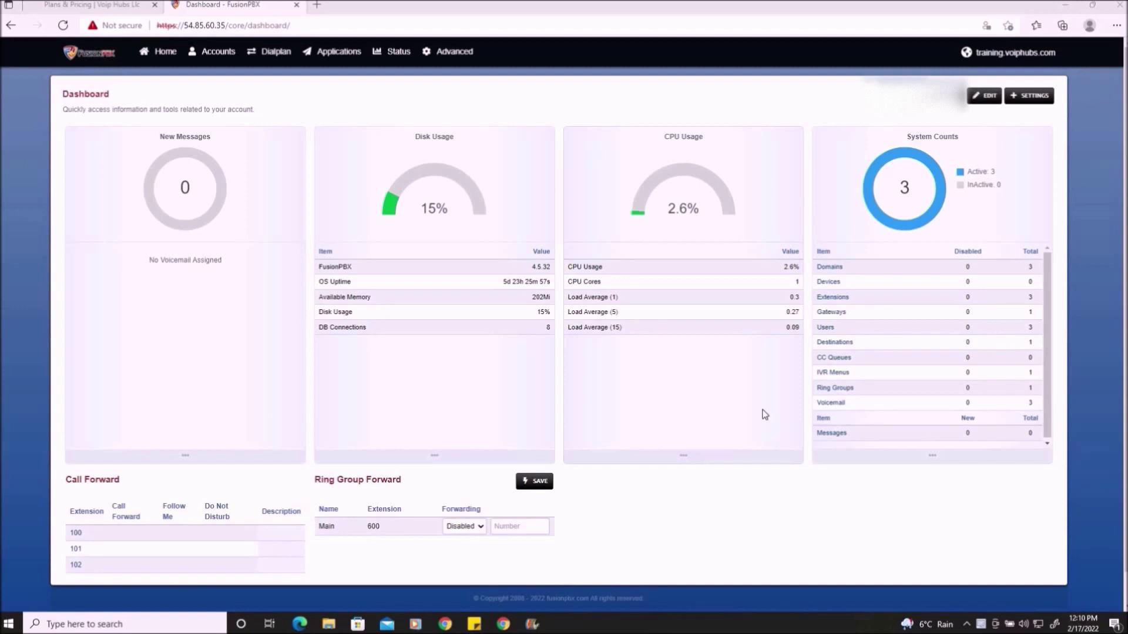
# - Open the 'domains' access control (default deny, allow 172.26.4.109) and briefly view the Domains panel
pyautogui.click(441, 53)
pyautogui.moveTo(458, 58)
pyautogui.click(494, 74)
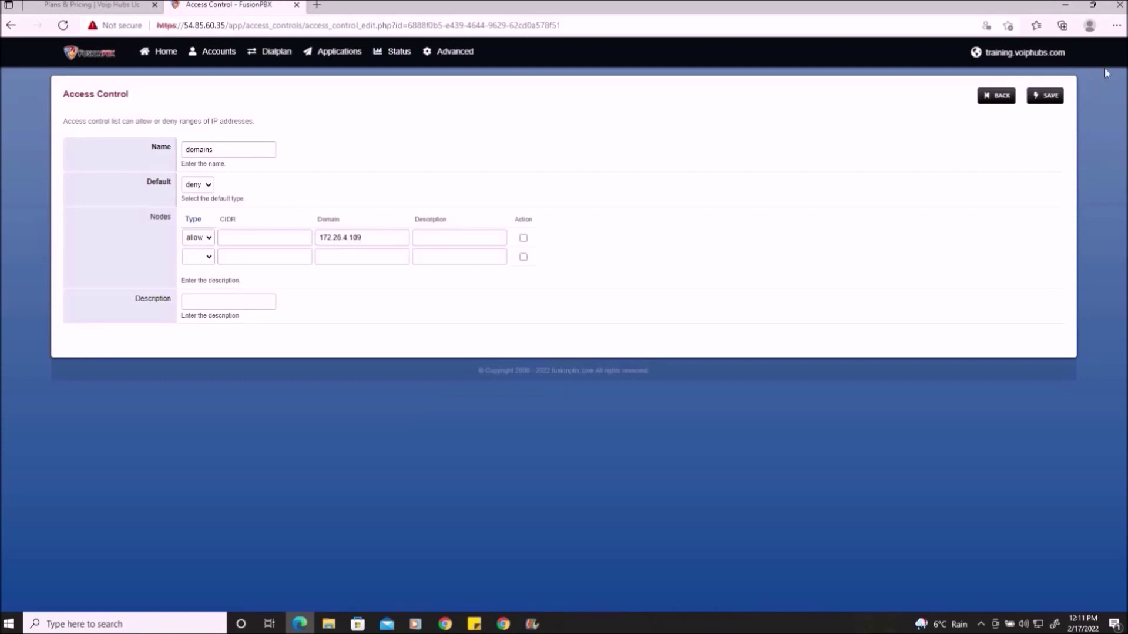
pyautogui.click(1055, 53)
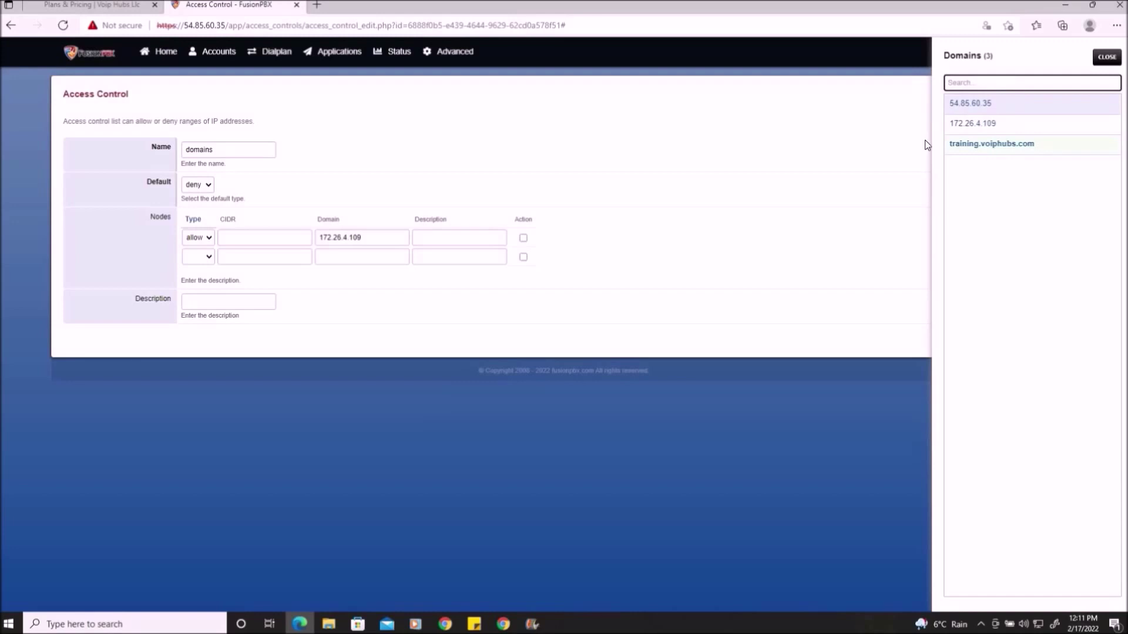
pyautogui.click(477, 282)
pyautogui.click(1108, 57)
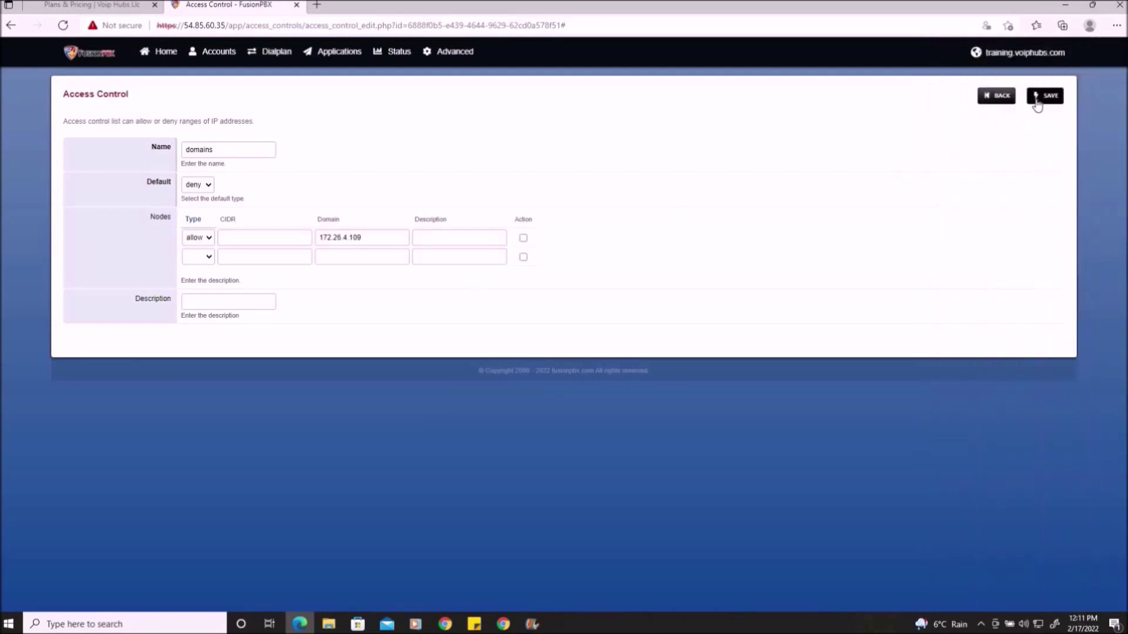
pyautogui.click(147, 54)
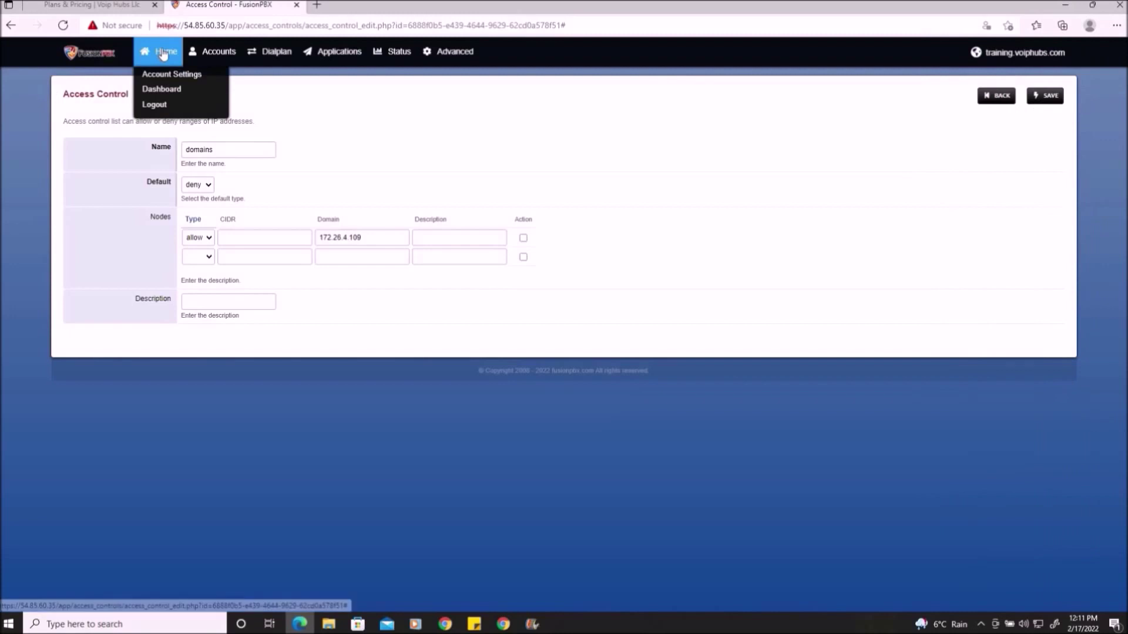
# - Review dashboard counts (3 domains, 3 extensions, 1 gateway, 1 IVR, 1 ring group), then show Applications
pyautogui.click(162, 89)
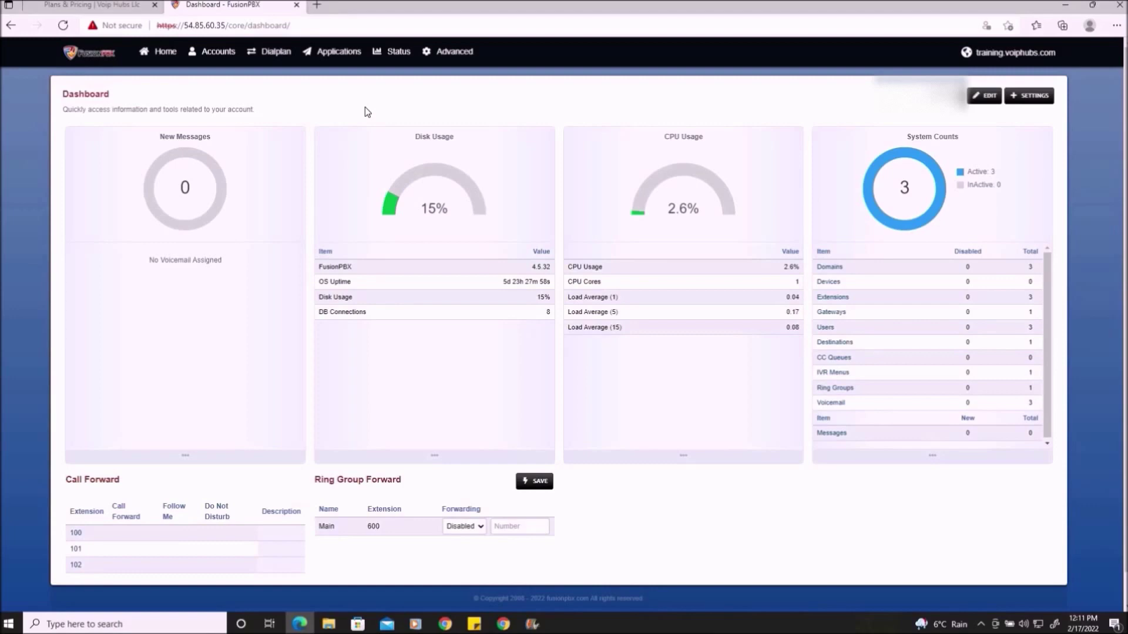
pyautogui.click(340, 54)
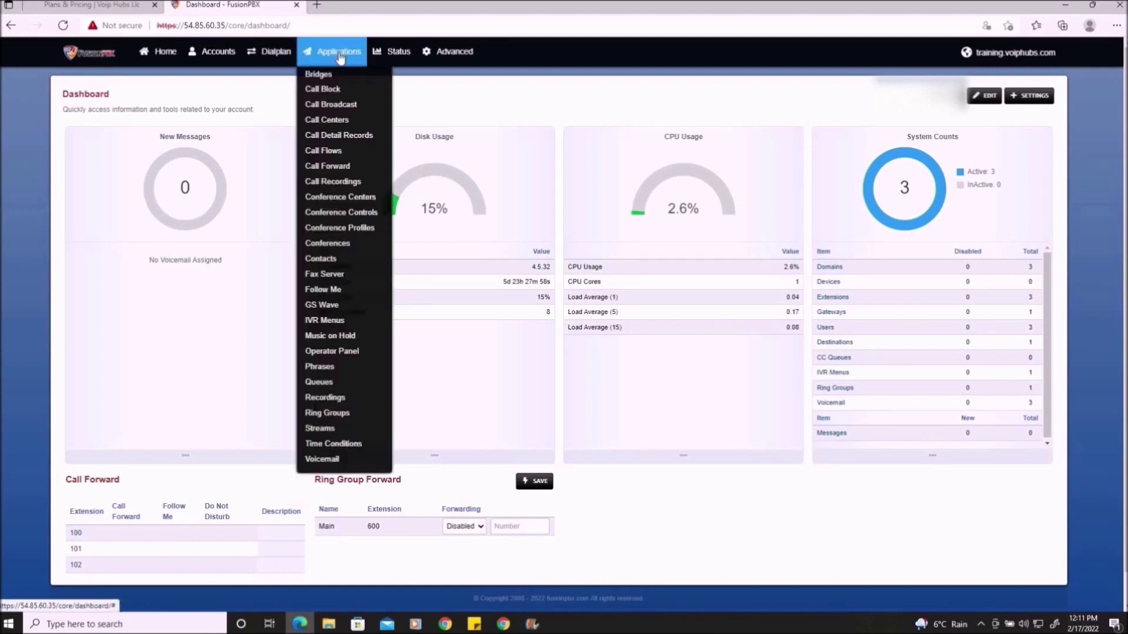